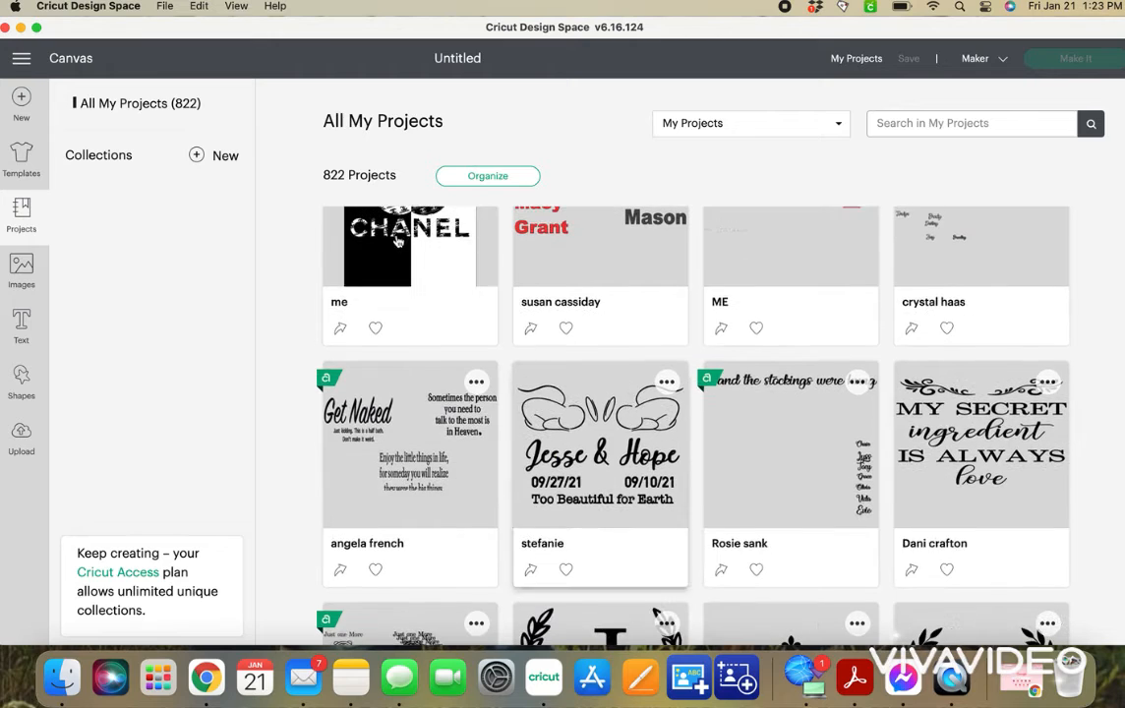
# Open the saved project "me" containing the Chanel logo design and show its canvas in full screen.
pyautogui.click(686, 629)
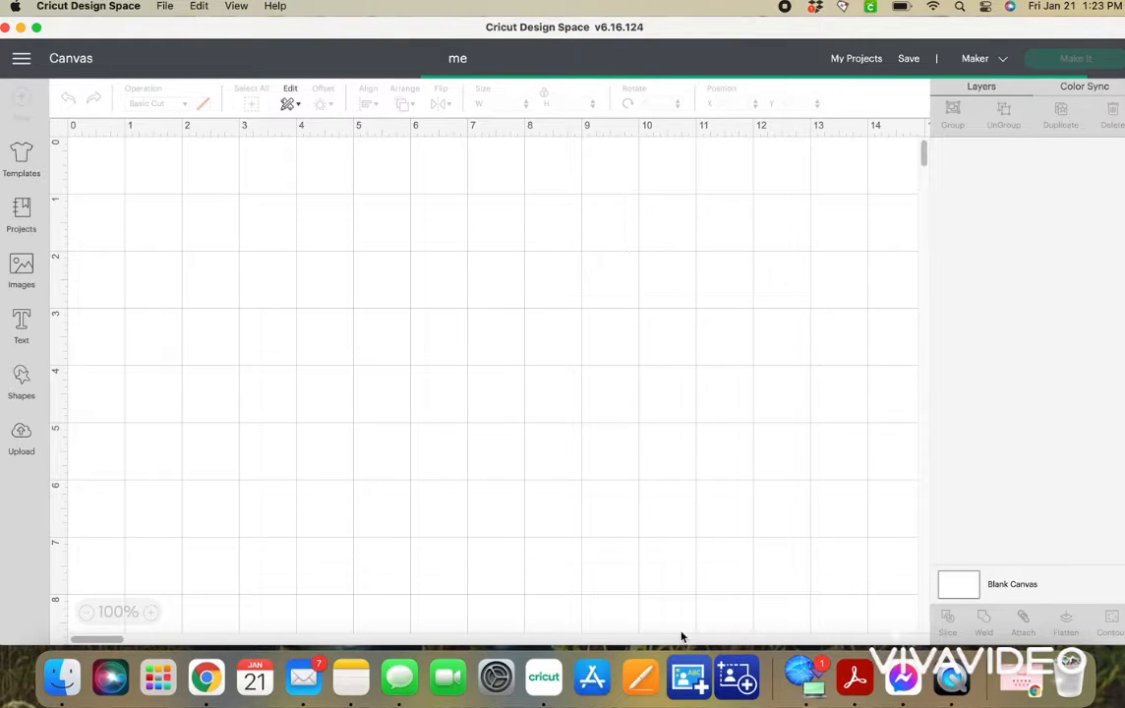
pyautogui.click(37, 27)
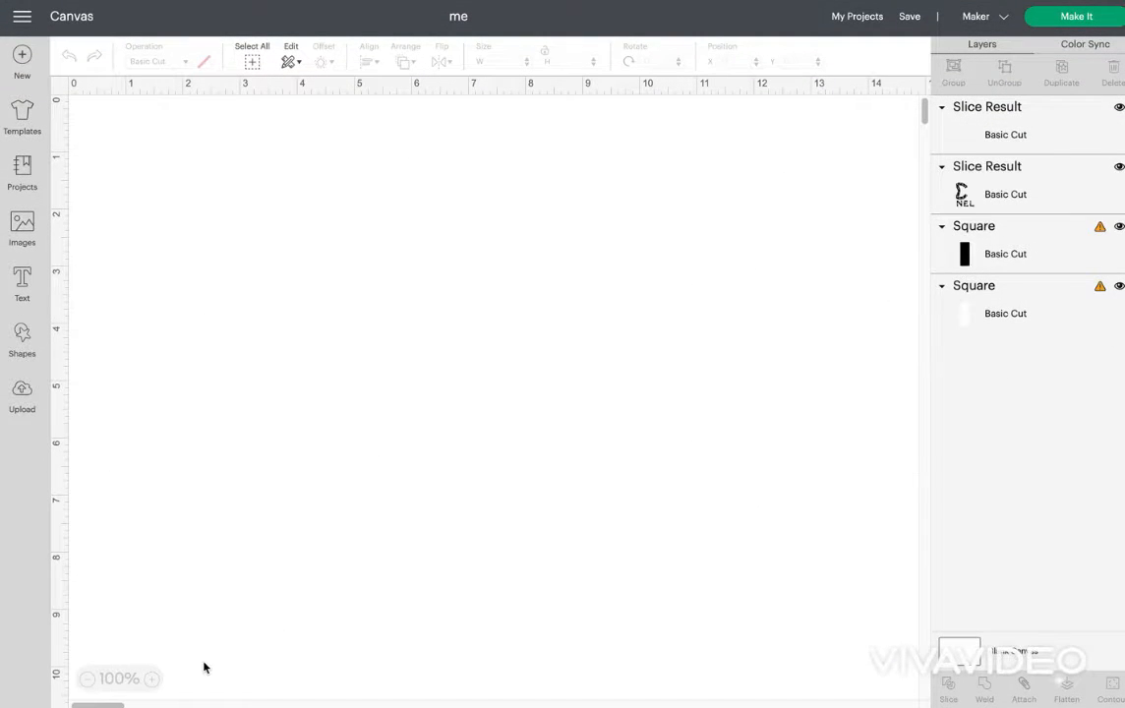
pyautogui.click(87, 678)
pyautogui.click(88, 678)
pyautogui.click(87, 678)
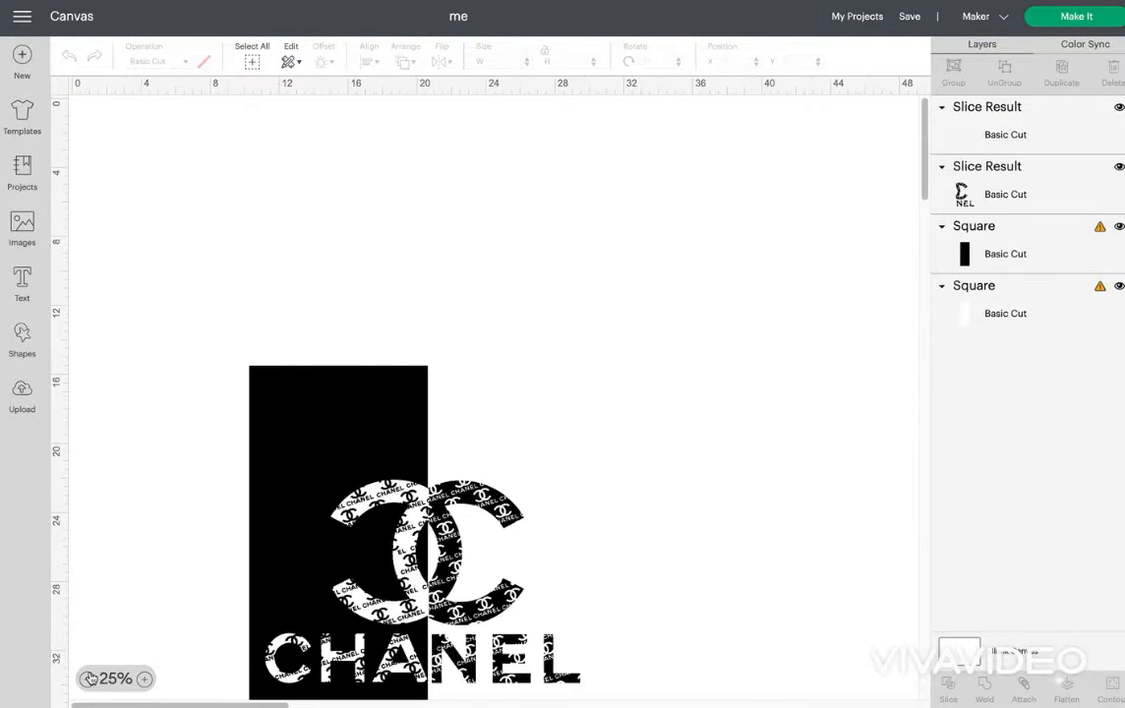
# Move the whole Chanel design up and left on the canvas to about X 4.7, Y 1.3, and select its black slice result.
pyautogui.moveTo(130, 276); pyautogui.dragTo(676, 670)
pyautogui.moveTo(501, 455); pyautogui.dragTo(404, 218)
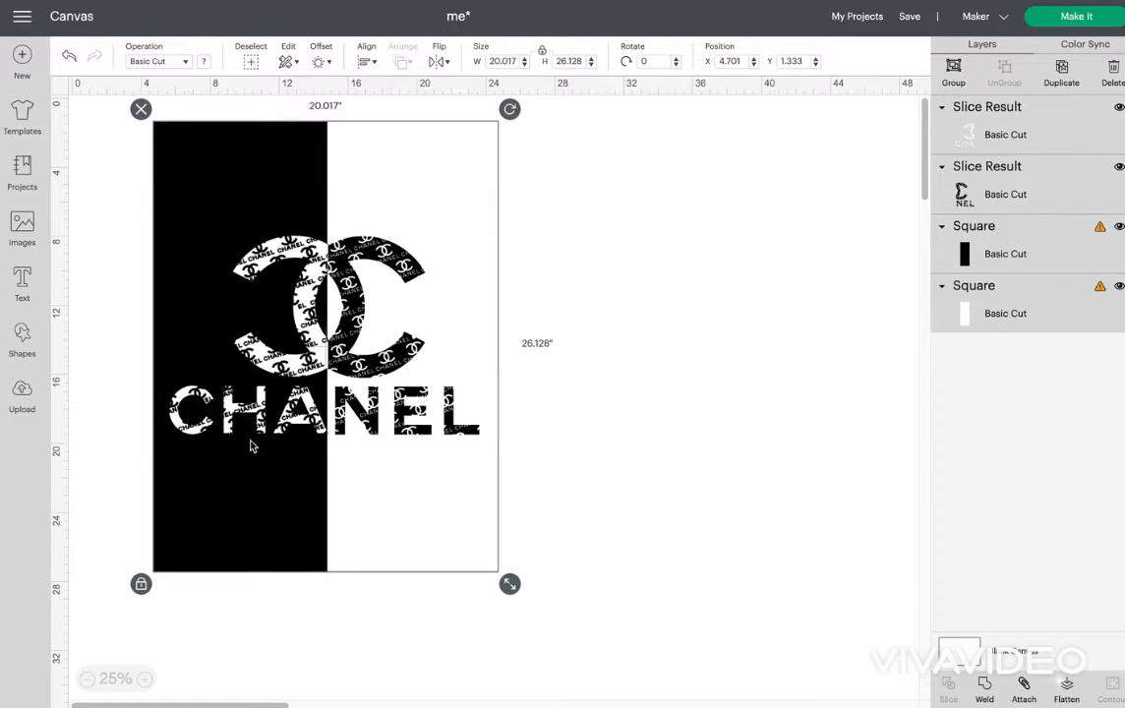
pyautogui.click(566, 283)
pyautogui.moveTo(398, 329); pyautogui.dragTo(405, 364)
# Leave full screen, switch to Chrome and search the web for "chane svg".
pyautogui.moveTo(20, 5)
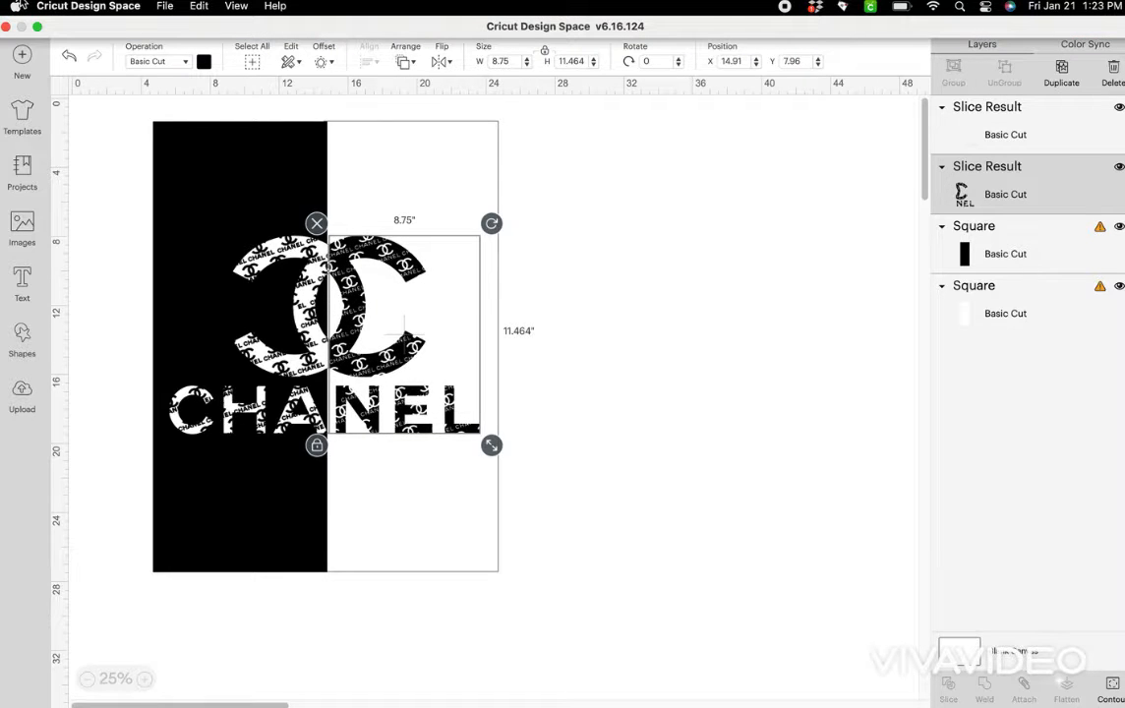
pyautogui.click(37, 27)
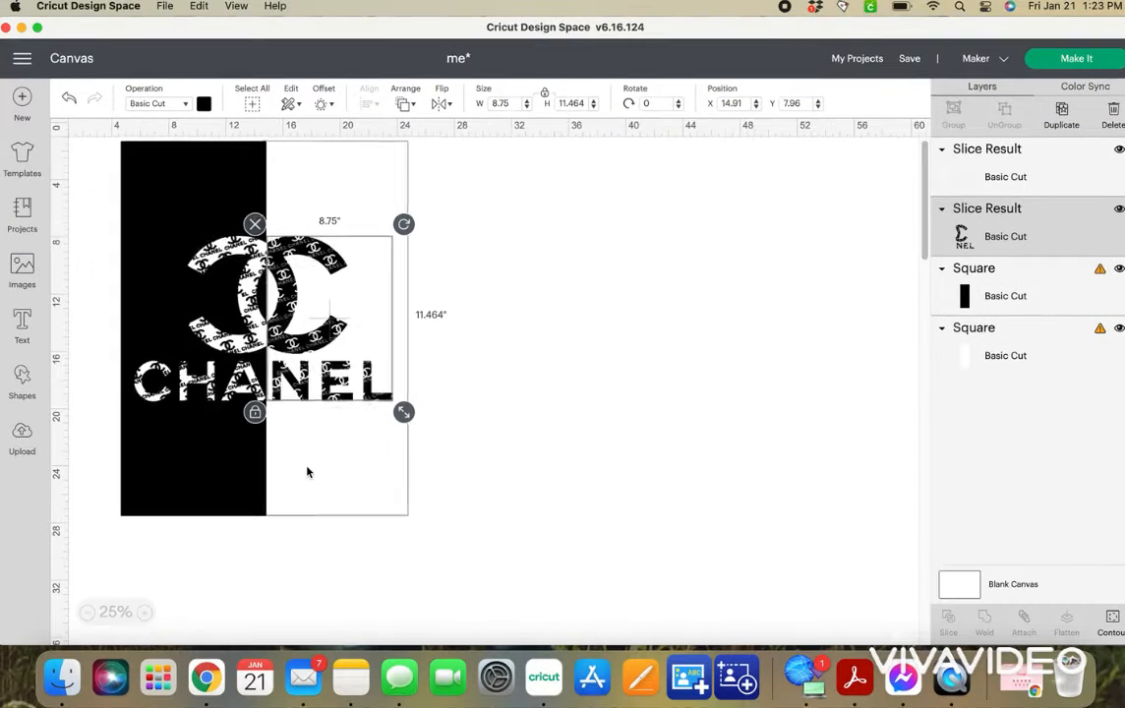
pyautogui.click(230, 677)
pyautogui.click(371, 65)
pyautogui.write('chane')
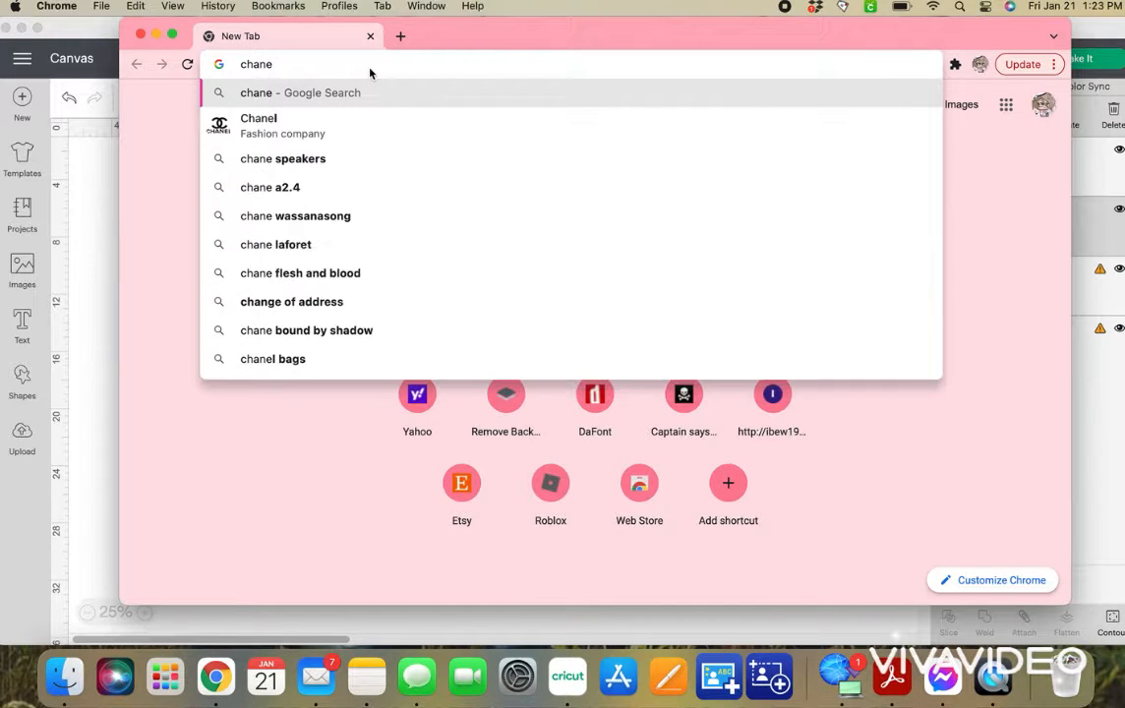
pyautogui.write(' svg')
pyautogui.press('Return')
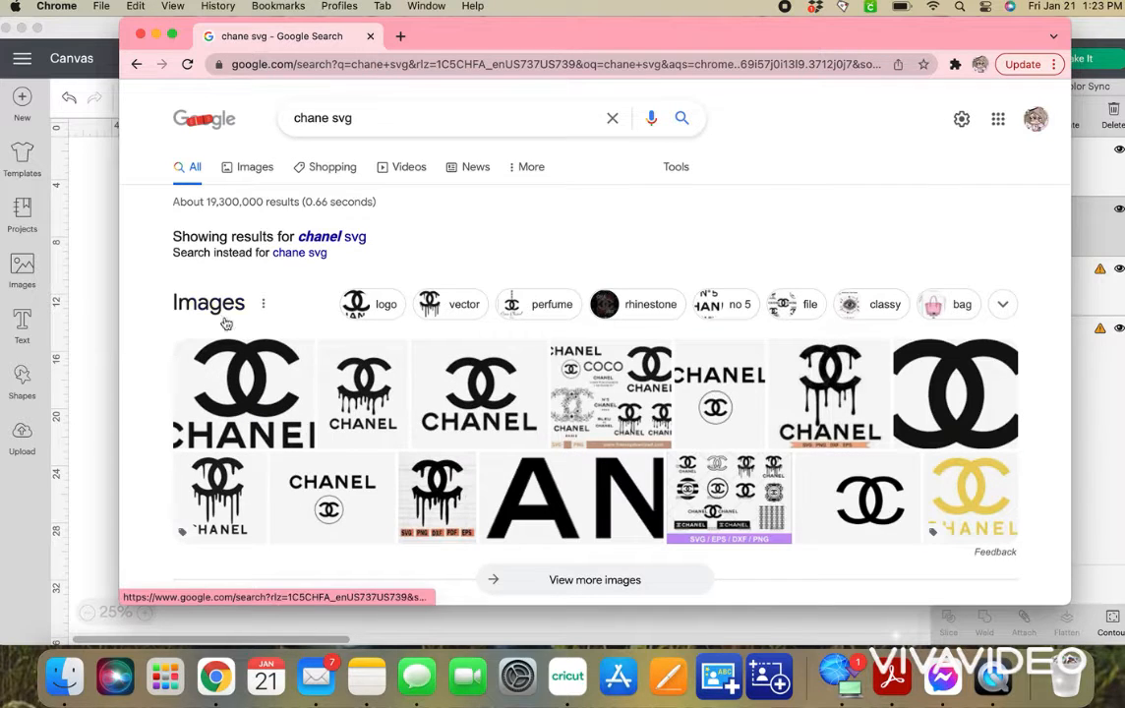
# Preview the logo.wine Chanel logo, Wikipedia's interlocking logo with lettering and its version without words, closing the preview.
pyautogui.click(480, 404)
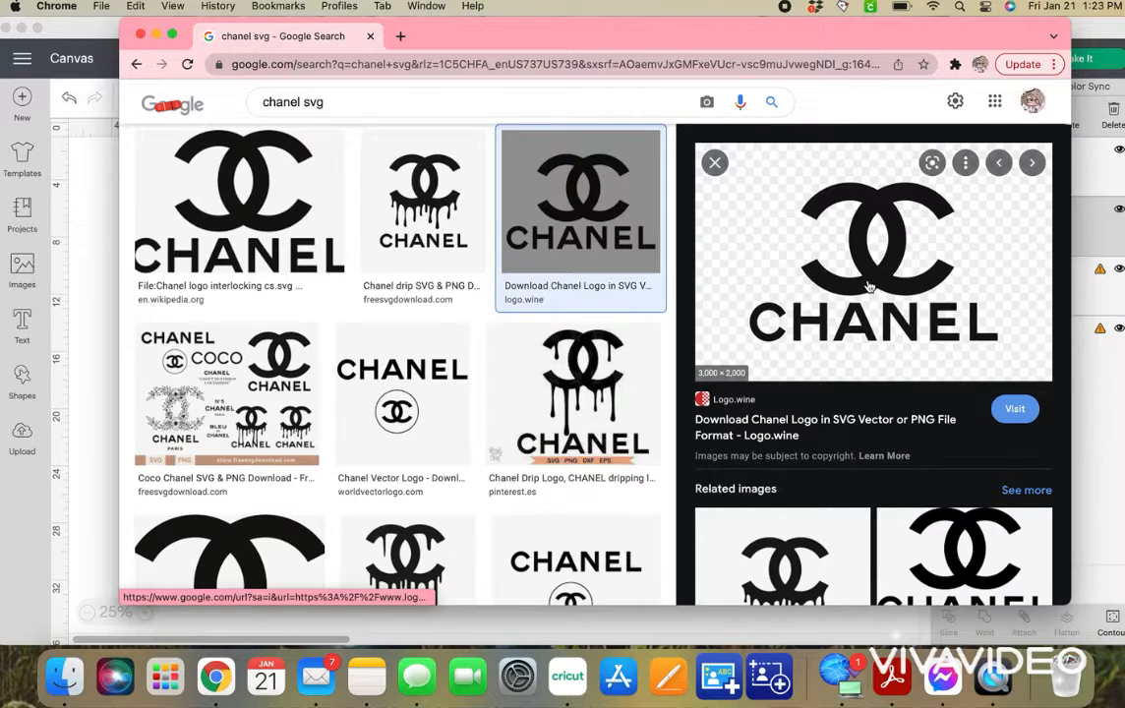
pyautogui.click(260, 210)
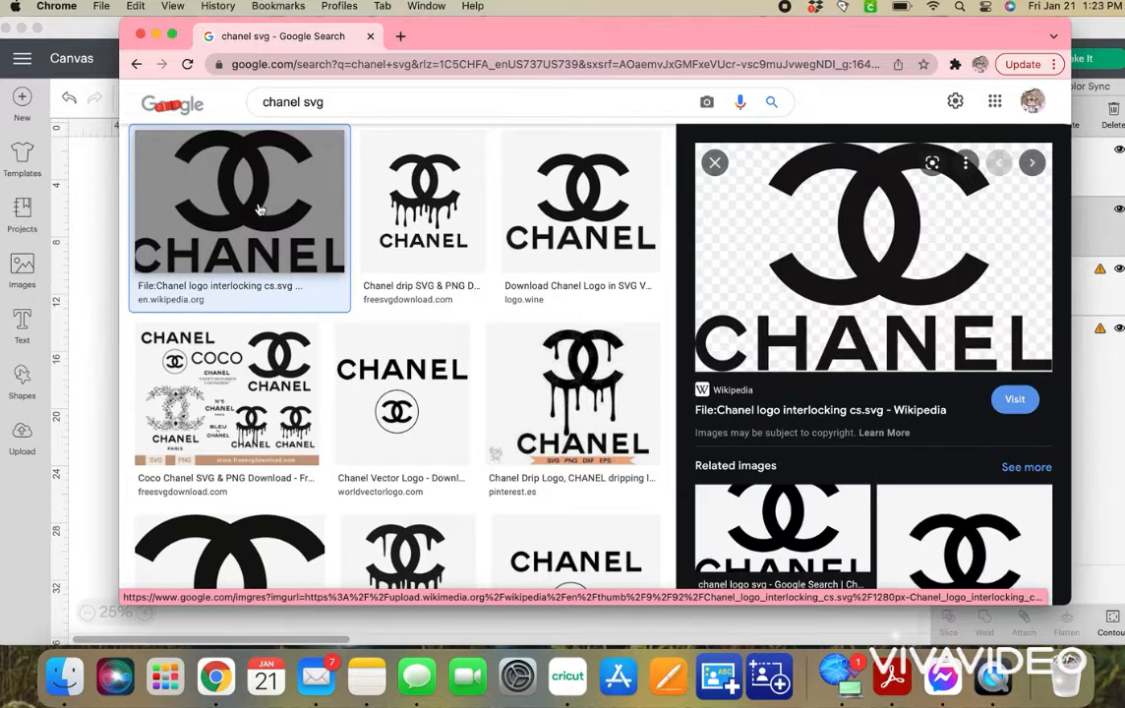
pyautogui.scroll(-3, 246, 394)
pyautogui.click(224, 491)
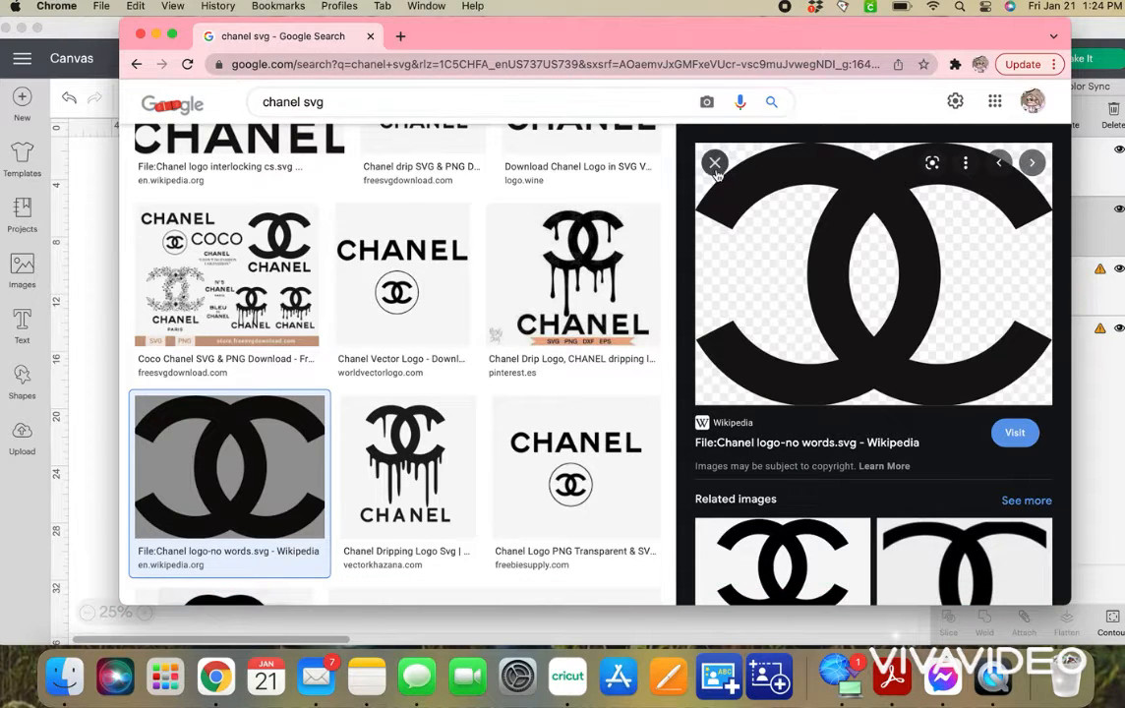
pyautogui.press('Escape')
pyautogui.scroll(3, 665, 263)
pyautogui.click(664, 264)
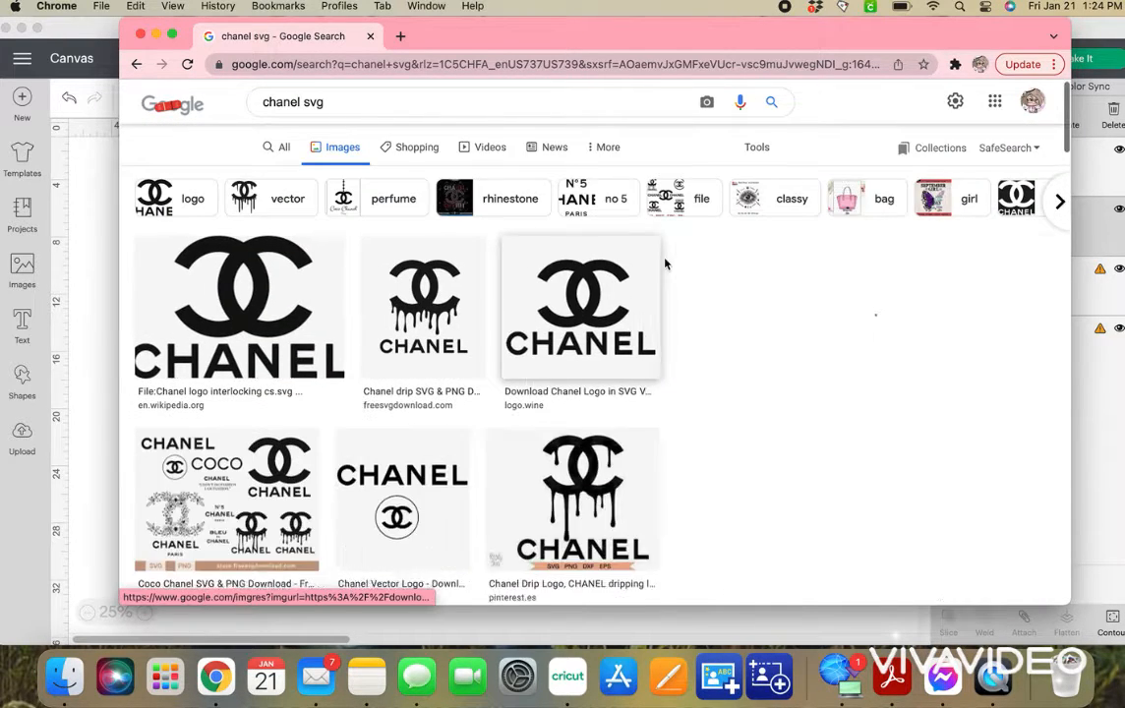
pyautogui.click(715, 162)
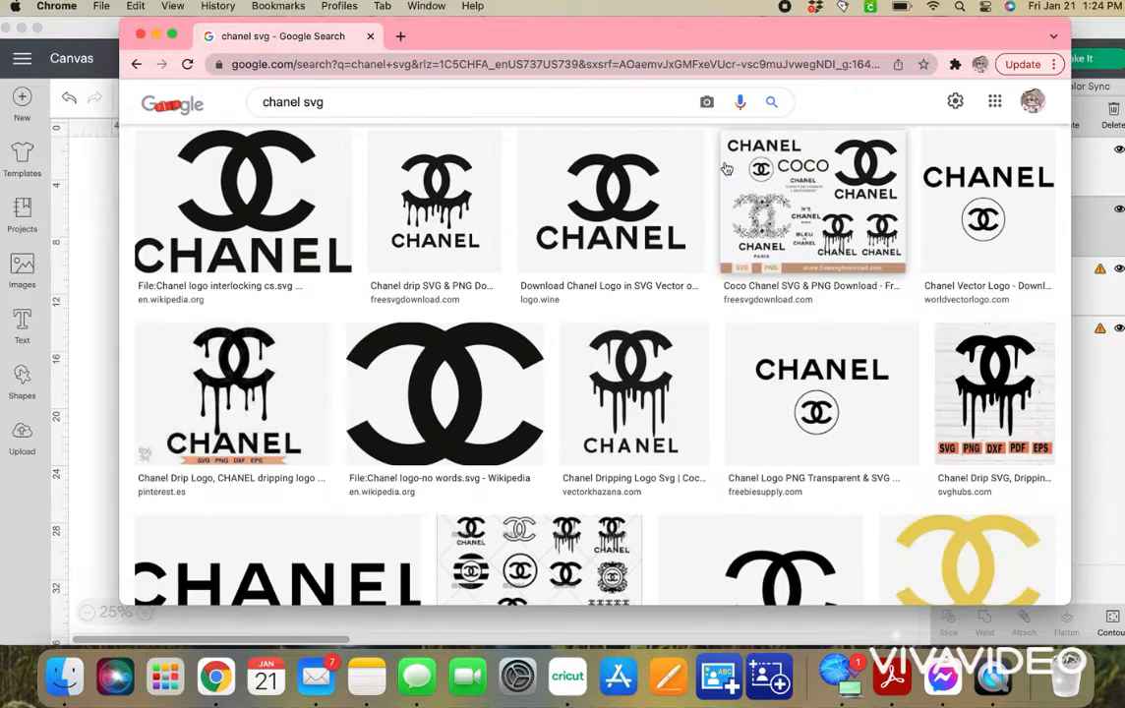
# Browse the Chanel SVG image results for a suitable logo.
pyautogui.scroll(-5, 534, 330)
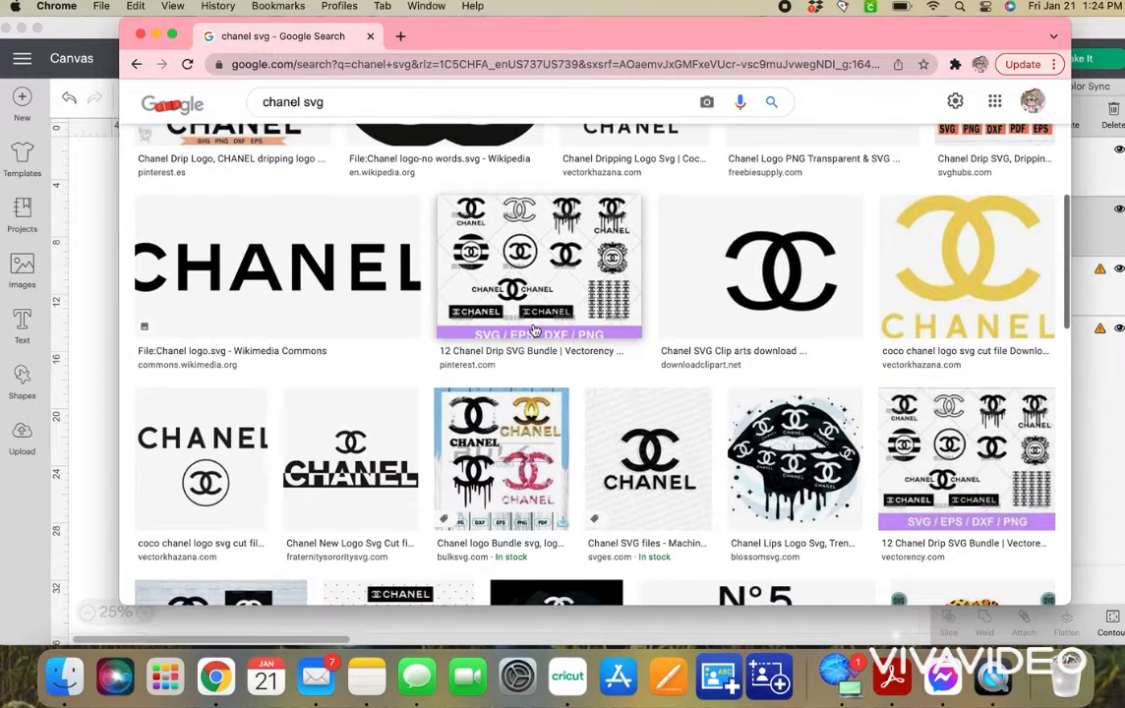
pyautogui.scroll(-6, 534, 330)
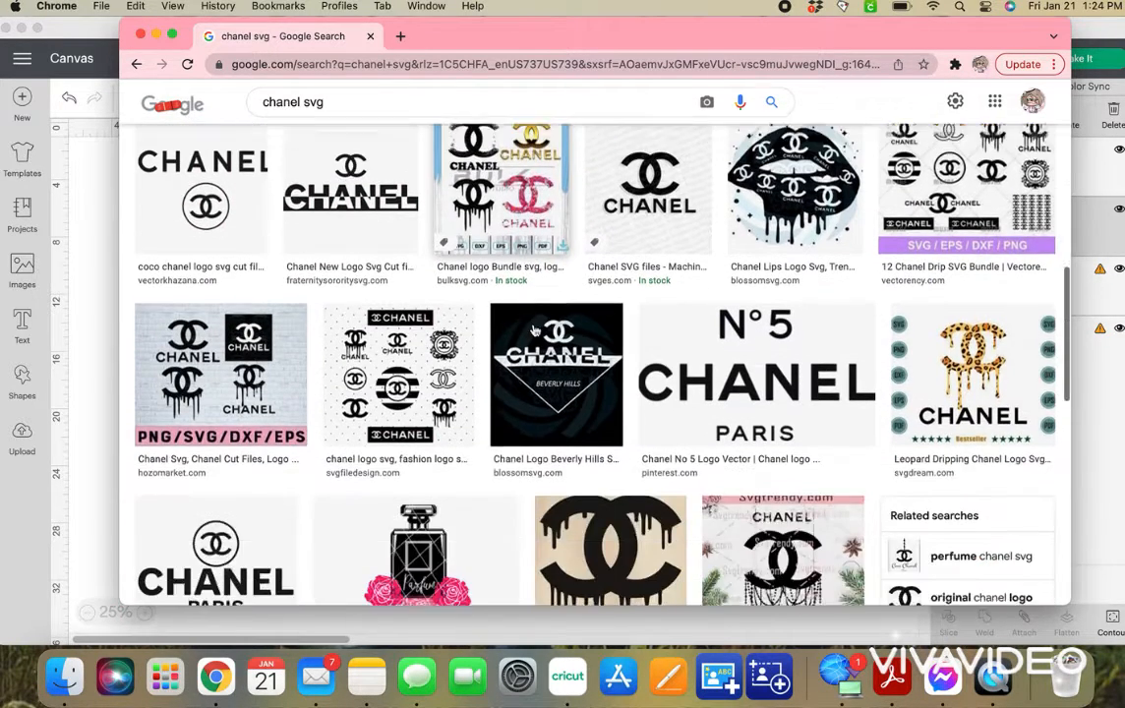
pyautogui.scroll(-3, 534, 331)
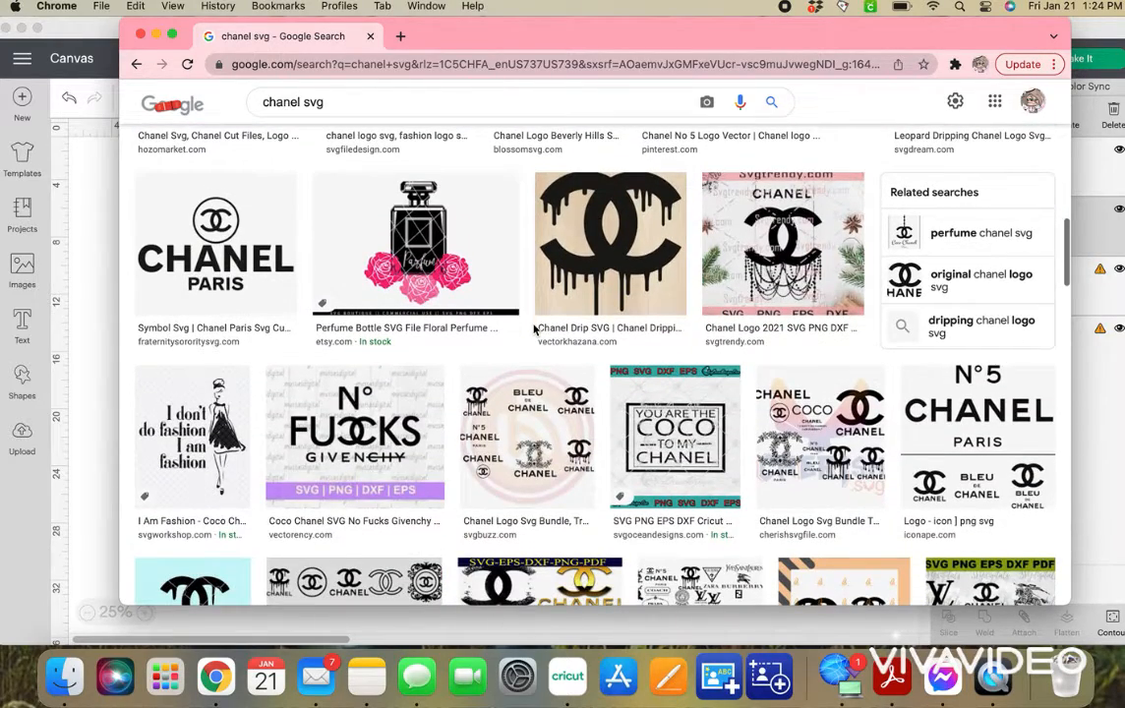
pyautogui.scroll(-8, 534, 330)
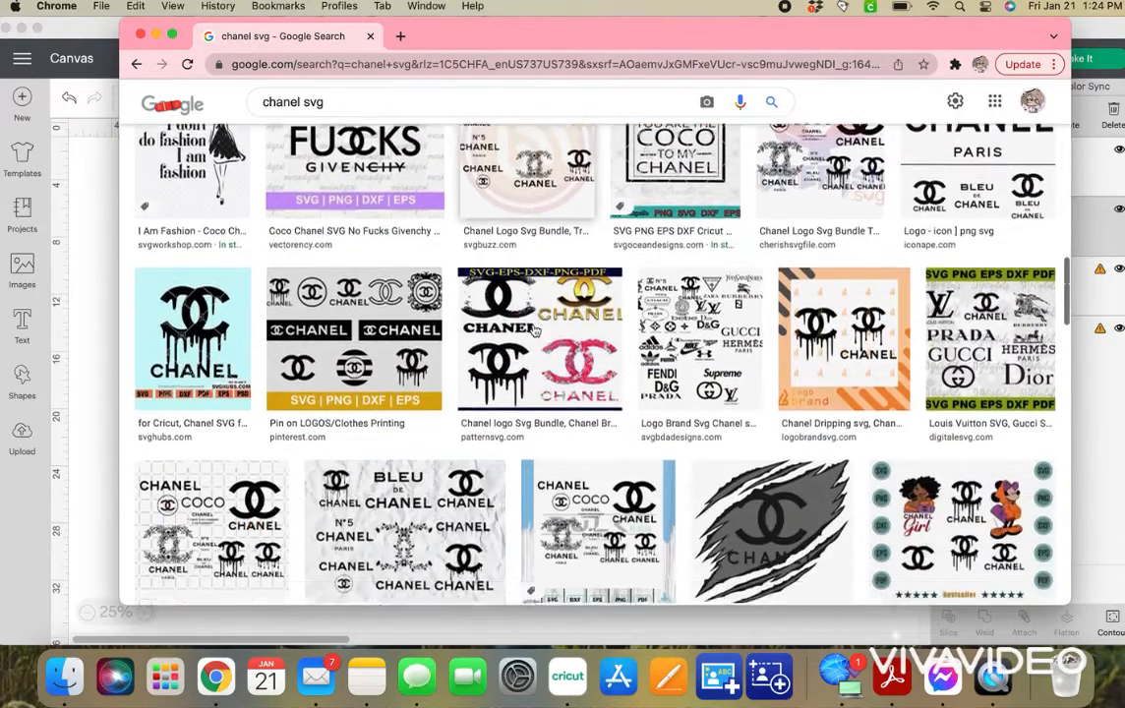
pyautogui.scroll(-4, 534, 330)
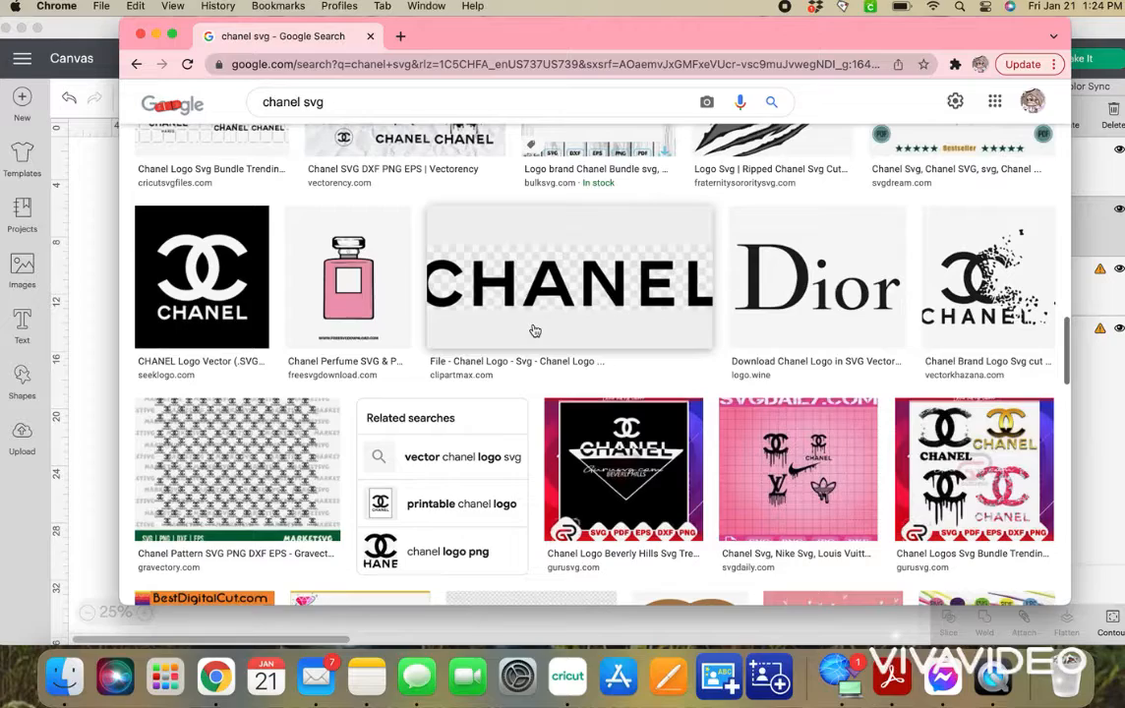
pyautogui.scroll(5, 534, 330)
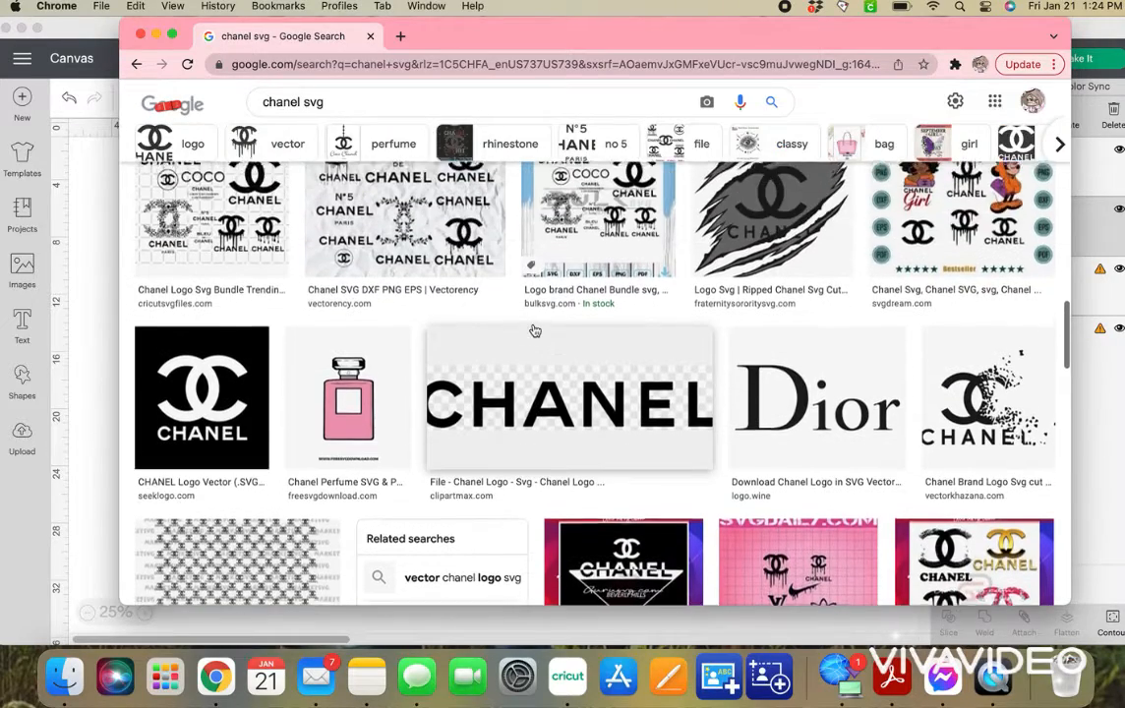
pyautogui.scroll(5, 534, 331)
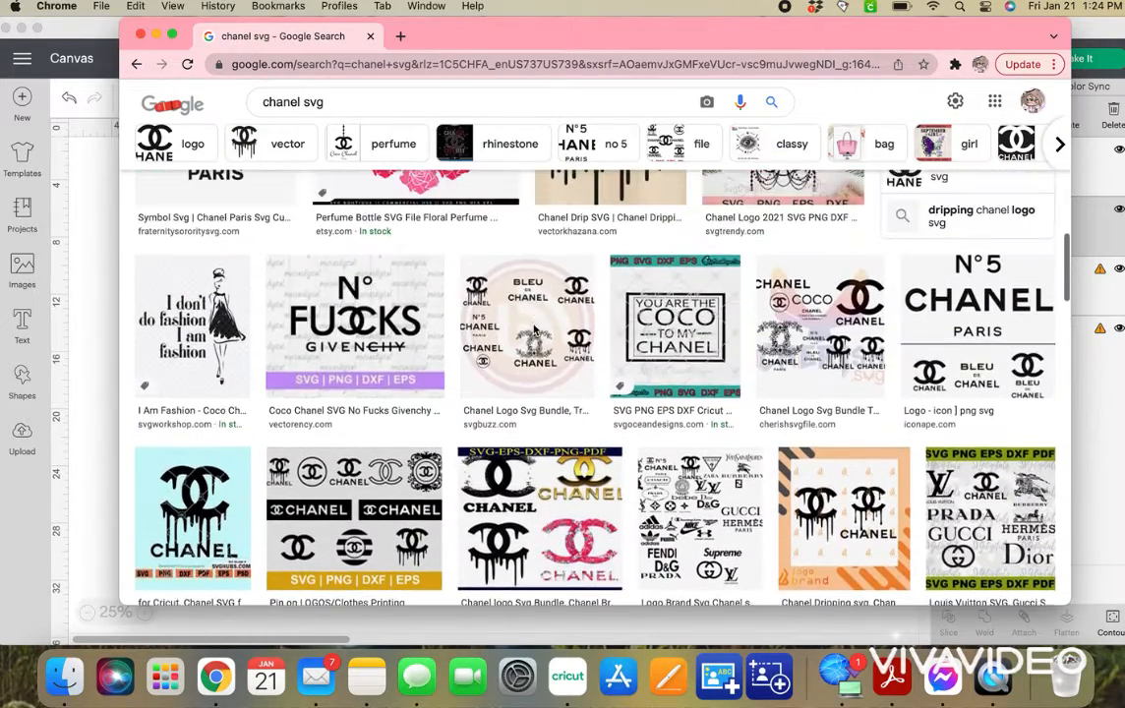
pyautogui.scroll(4, 534, 330)
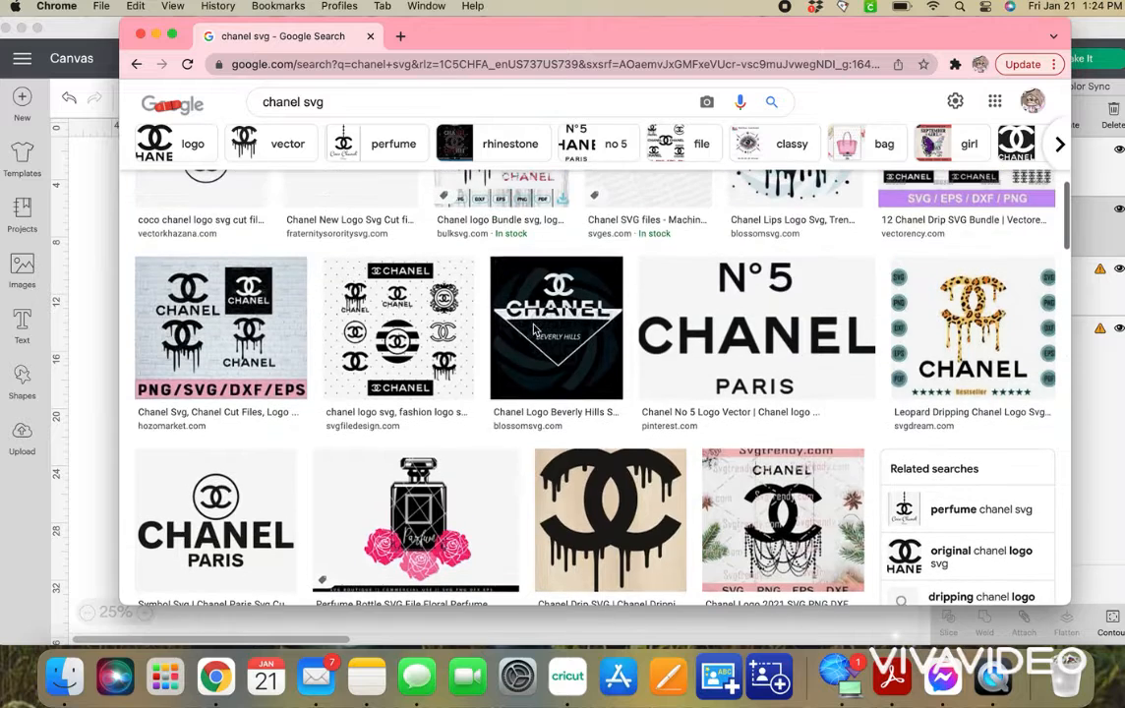
pyautogui.scroll(5, 534, 330)
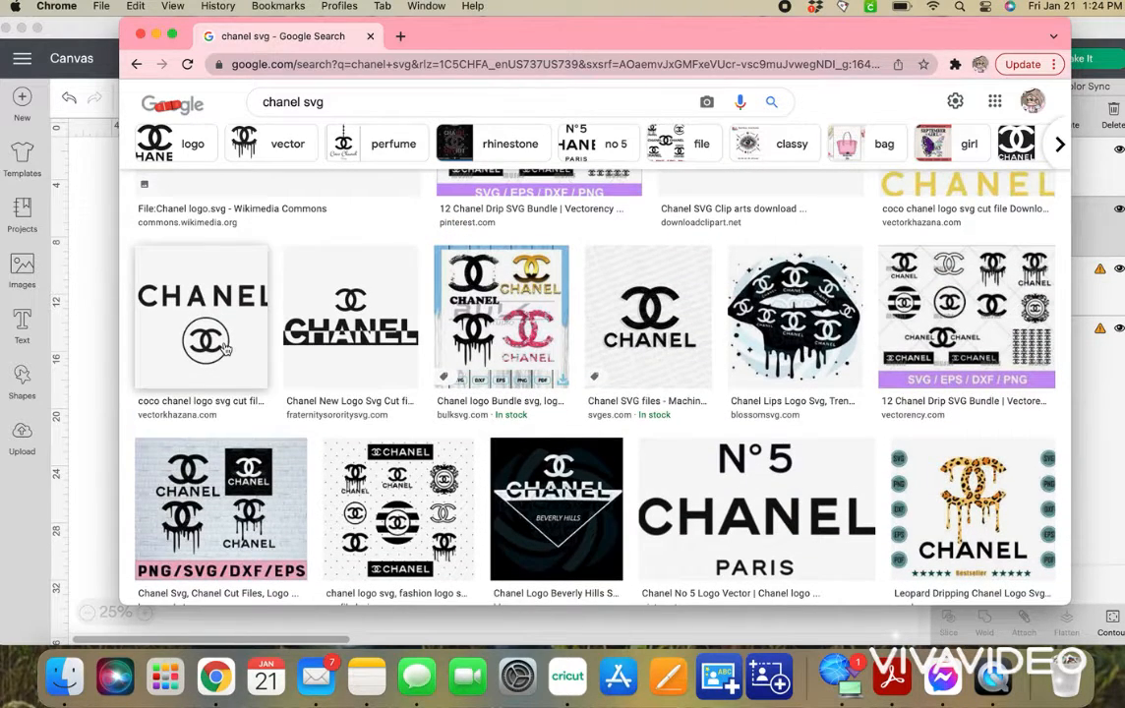
pyautogui.scroll(1, 585, 376)
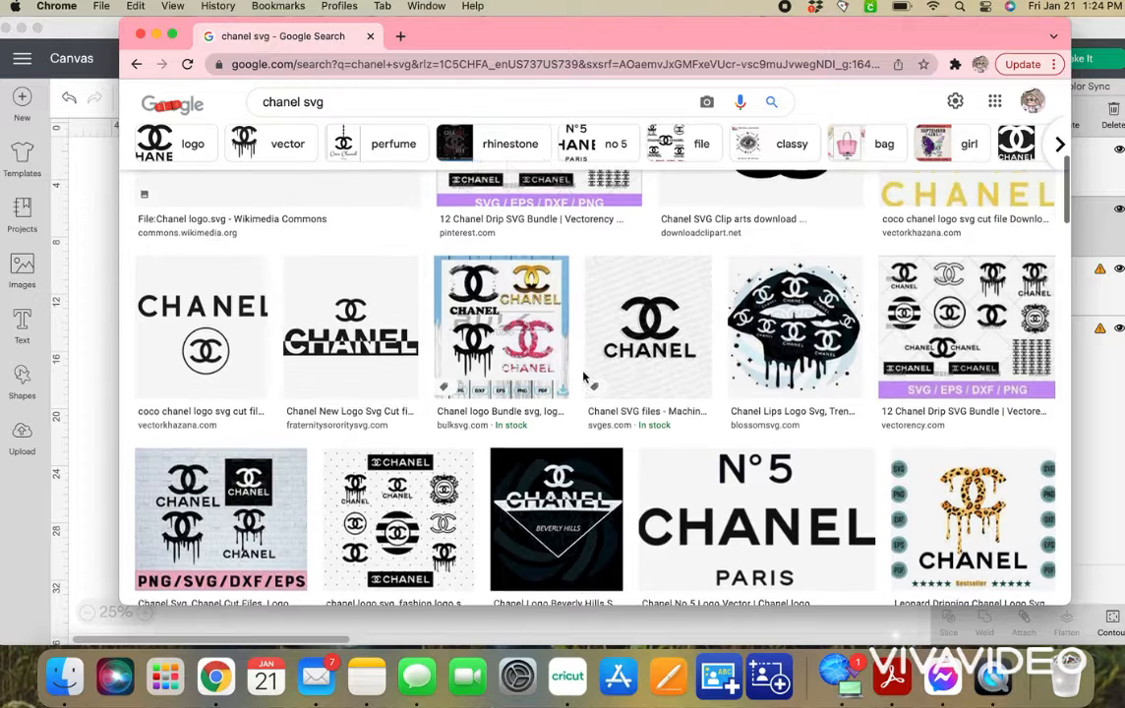
# Preview the svges.com Chanel logo and the Wikipedia logo without words, closing each preview.
pyautogui.click(648, 366)
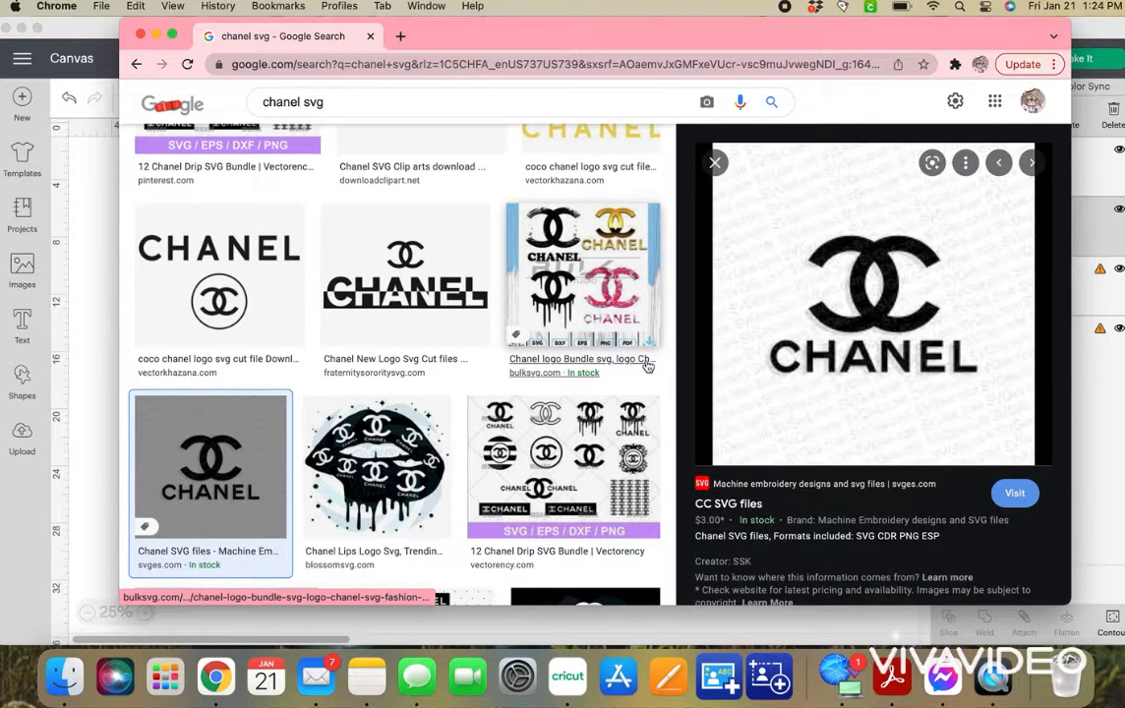
pyautogui.click(714, 162)
pyautogui.scroll(3, 721, 167)
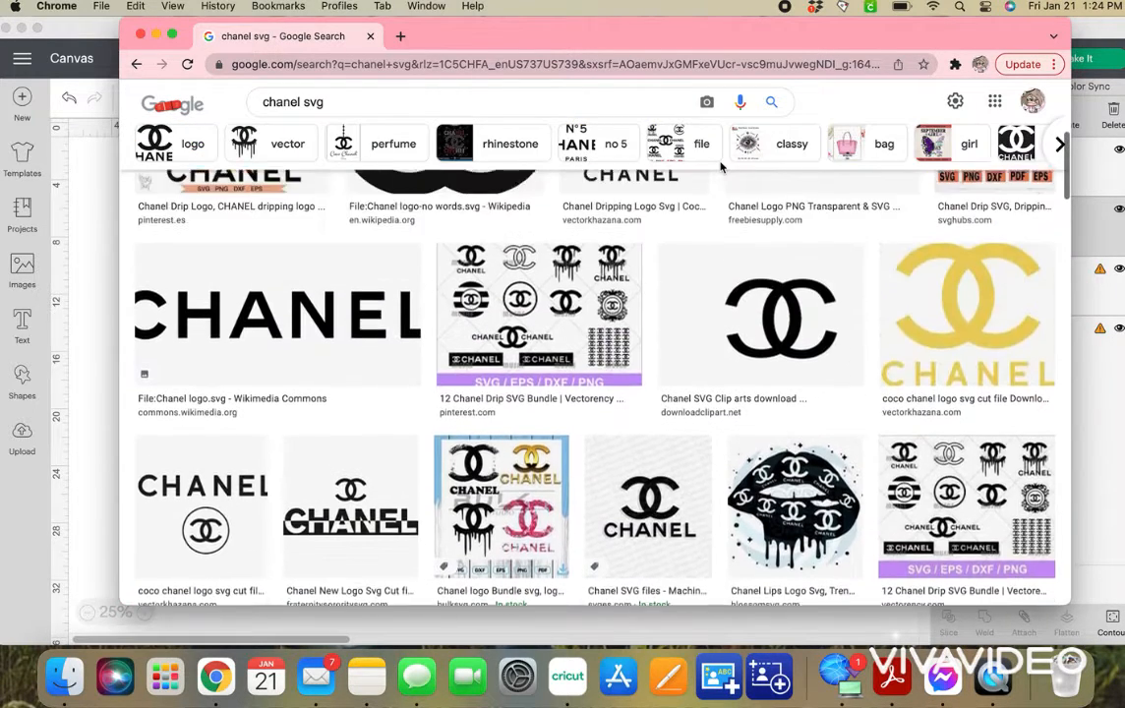
pyautogui.scroll(5, 721, 167)
pyautogui.click(483, 426)
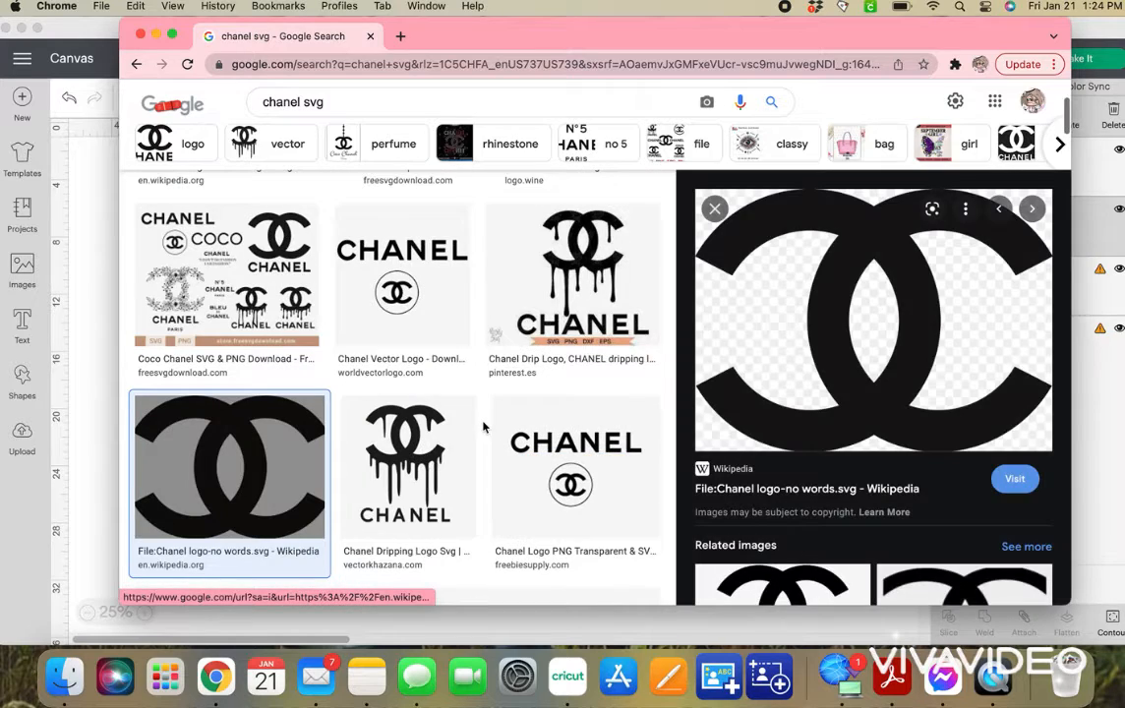
pyautogui.click(715, 211)
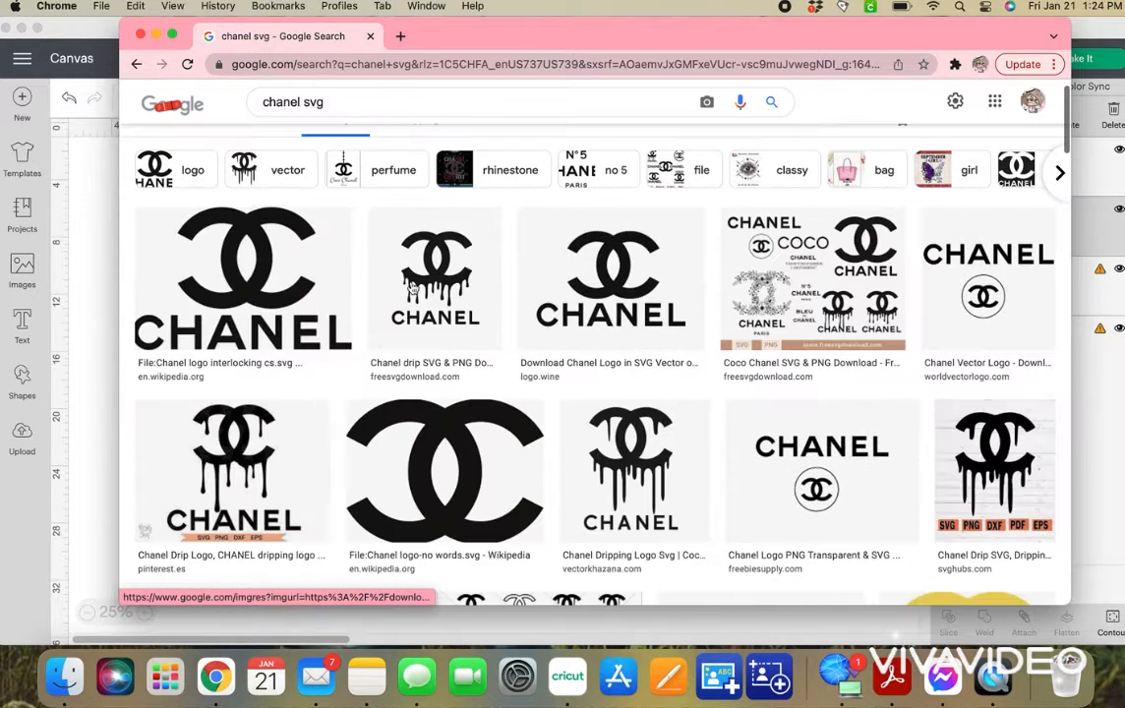
# Save Wikipedia's interlocking Chanel logo image with lettering to Downloads as Chanel_logo_interlocking_cs.svg.png.
pyautogui.click(263, 250)
pyautogui.rightClick(780, 299)
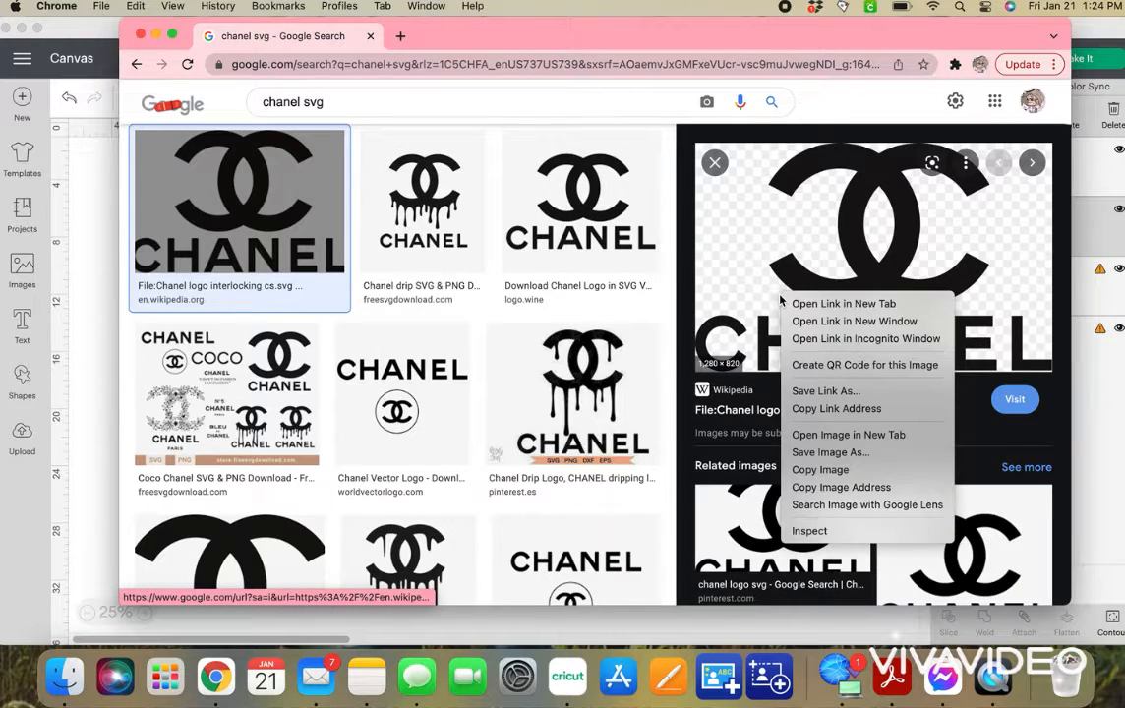
pyautogui.click(882, 454)
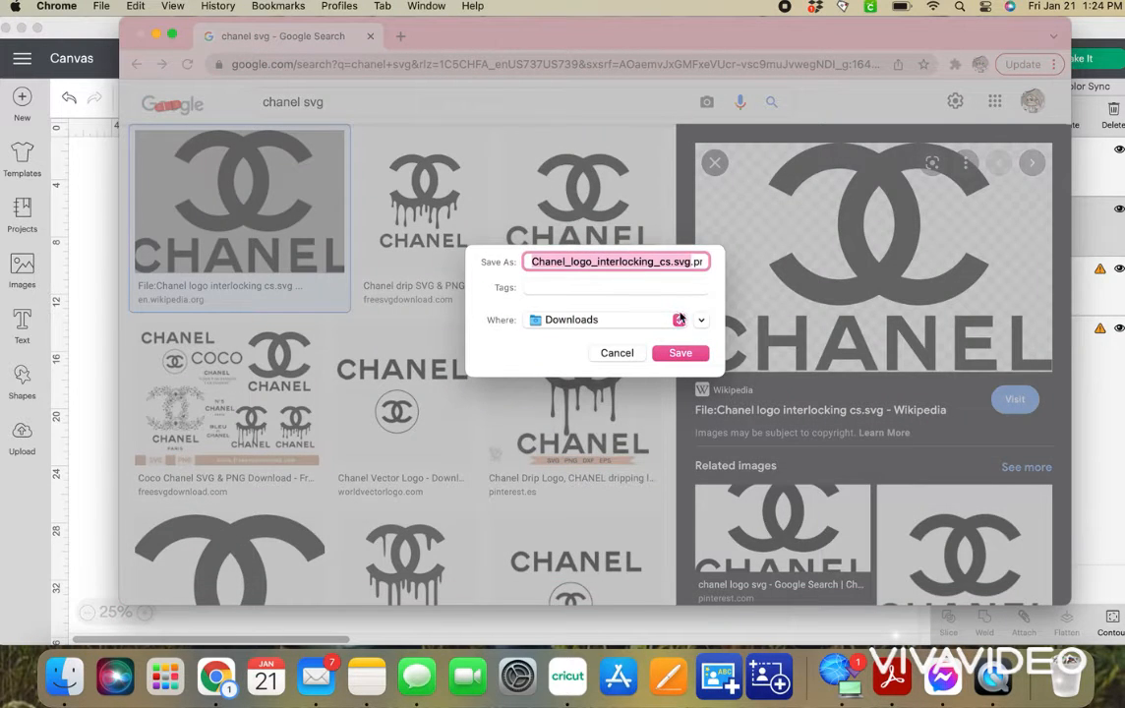
pyautogui.click(688, 355)
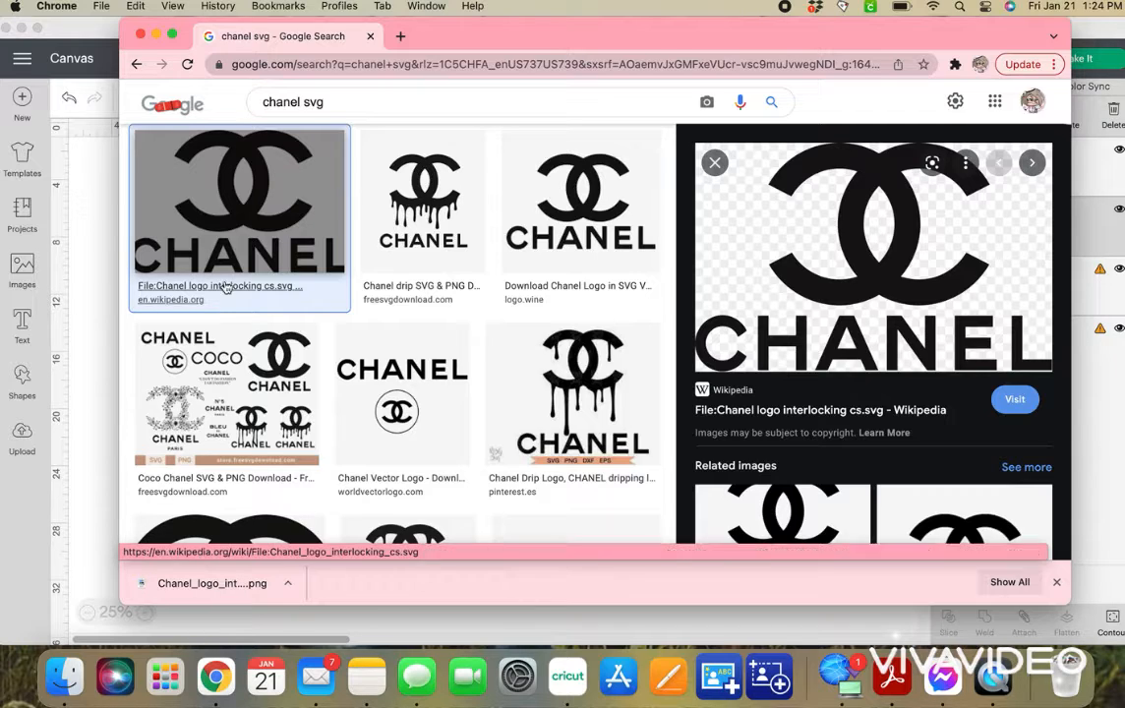
# Open the remove.bg website in a new browser tab.
pyautogui.click(400, 36)
pyautogui.click(382, 59)
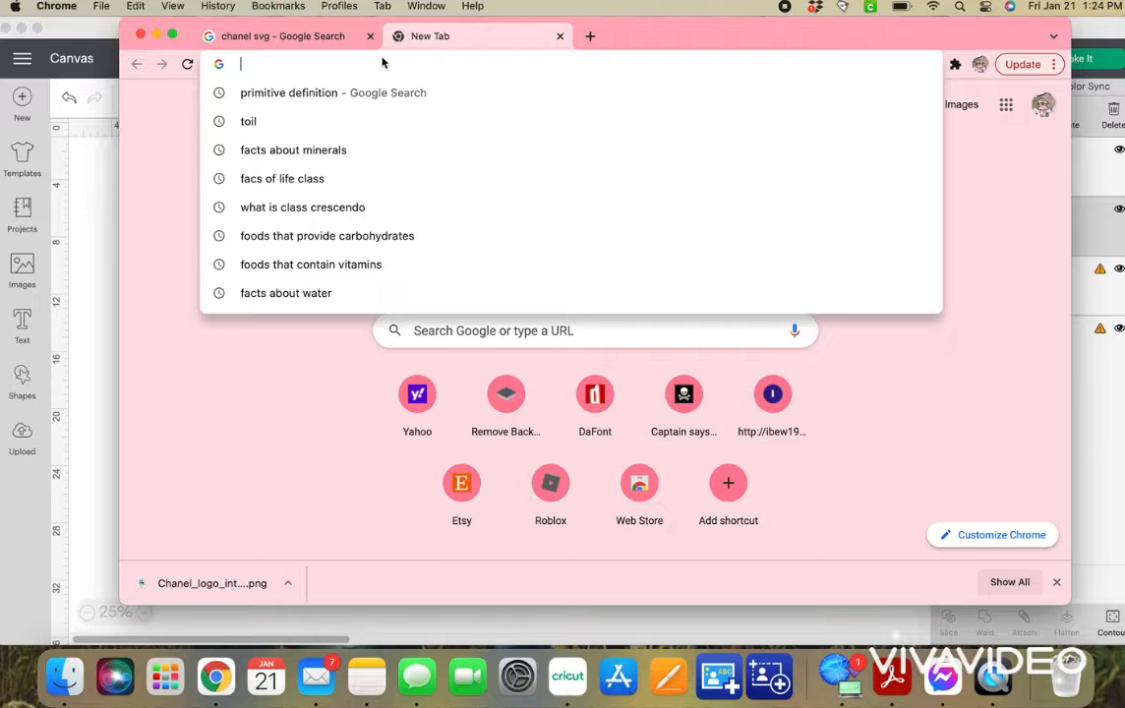
pyautogui.write('re')
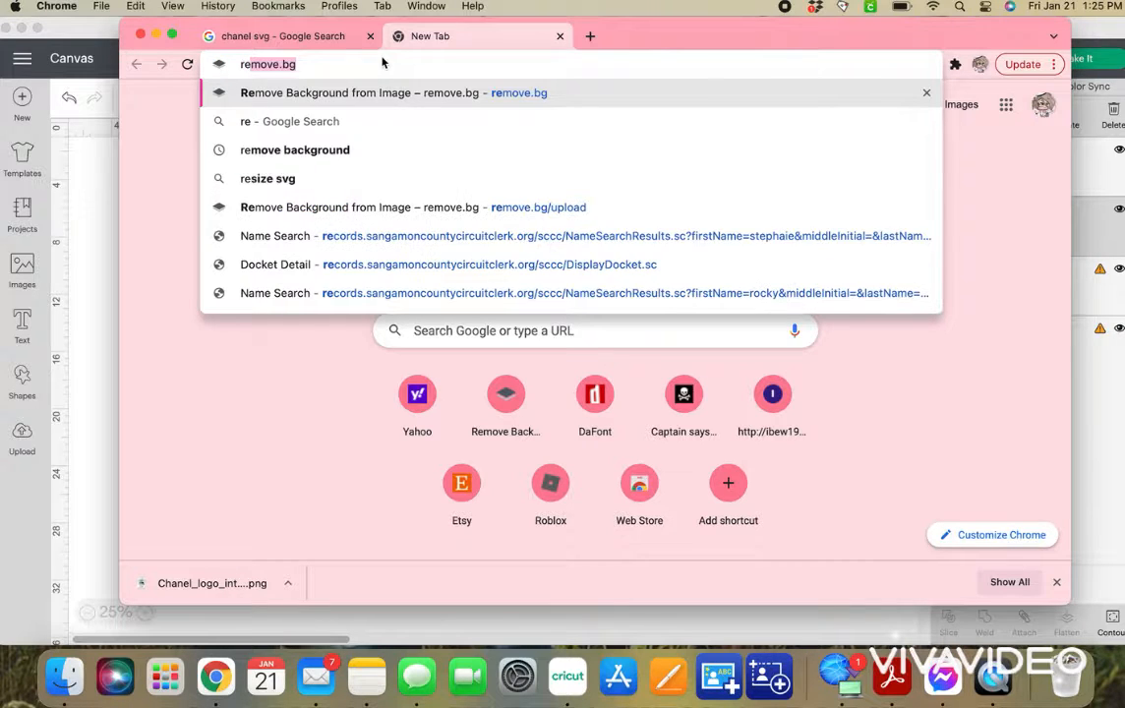
pyautogui.press('Return')
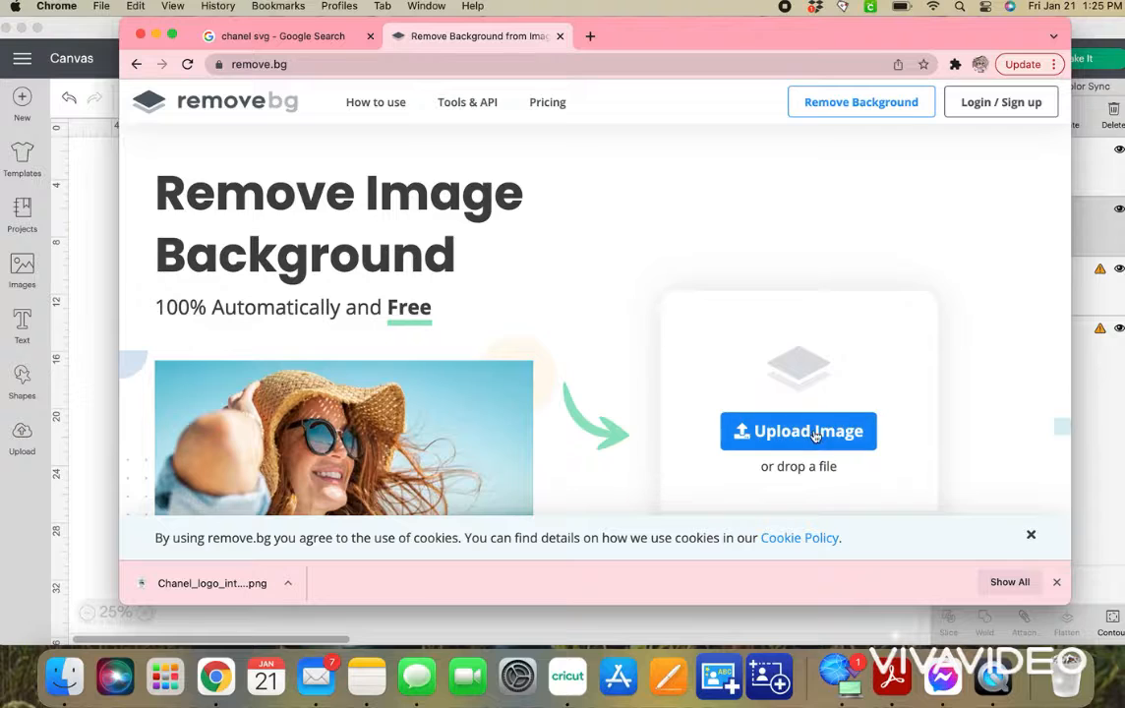
# Remove the background from Chanel_logo_interlocking_cs.svg.png in Downloads and download the 624 × 400 preview image.
pyautogui.click(798, 431)
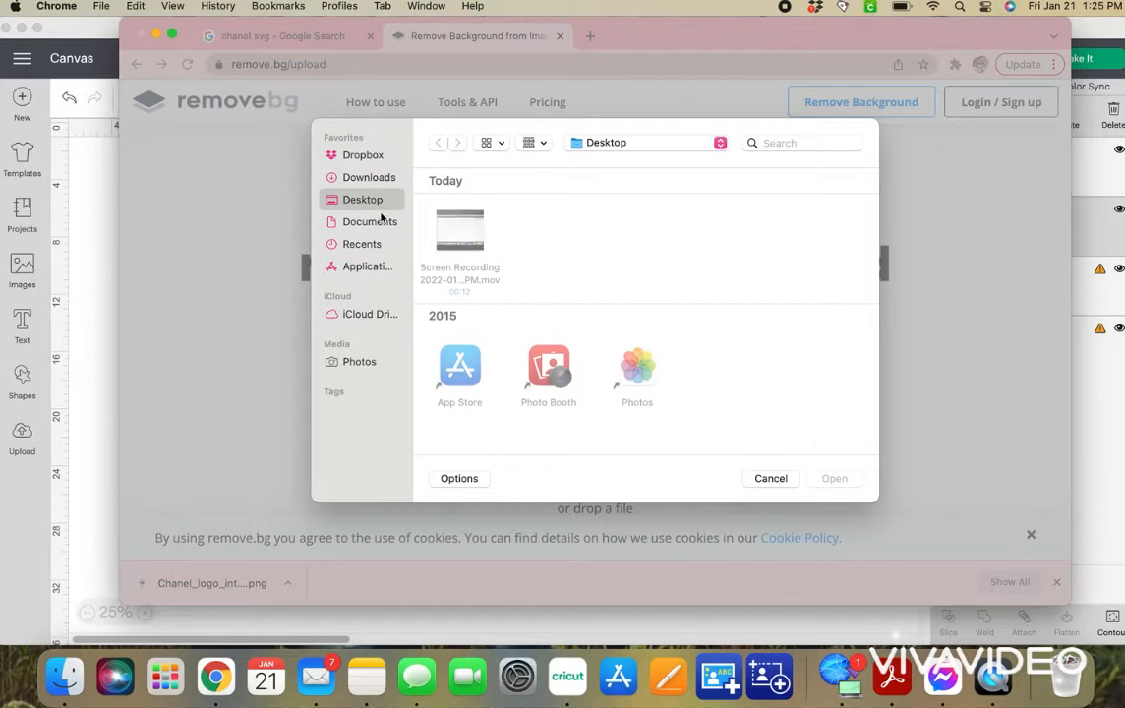
pyautogui.click(368, 182)
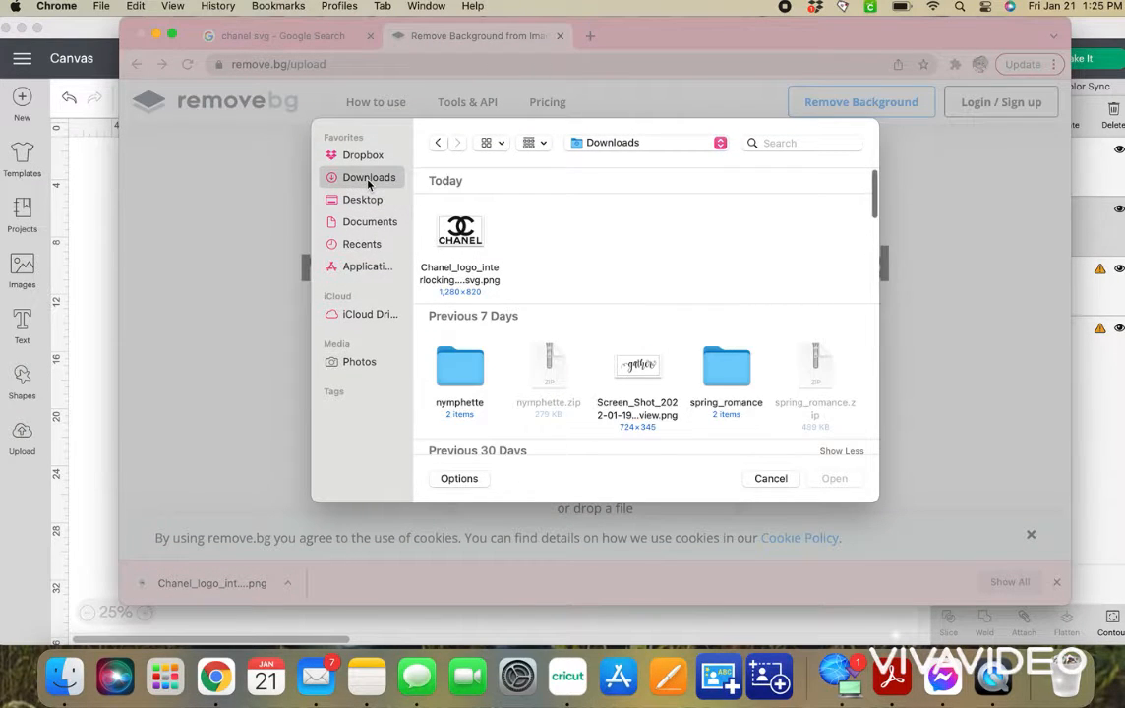
pyautogui.doubleClick(468, 230)
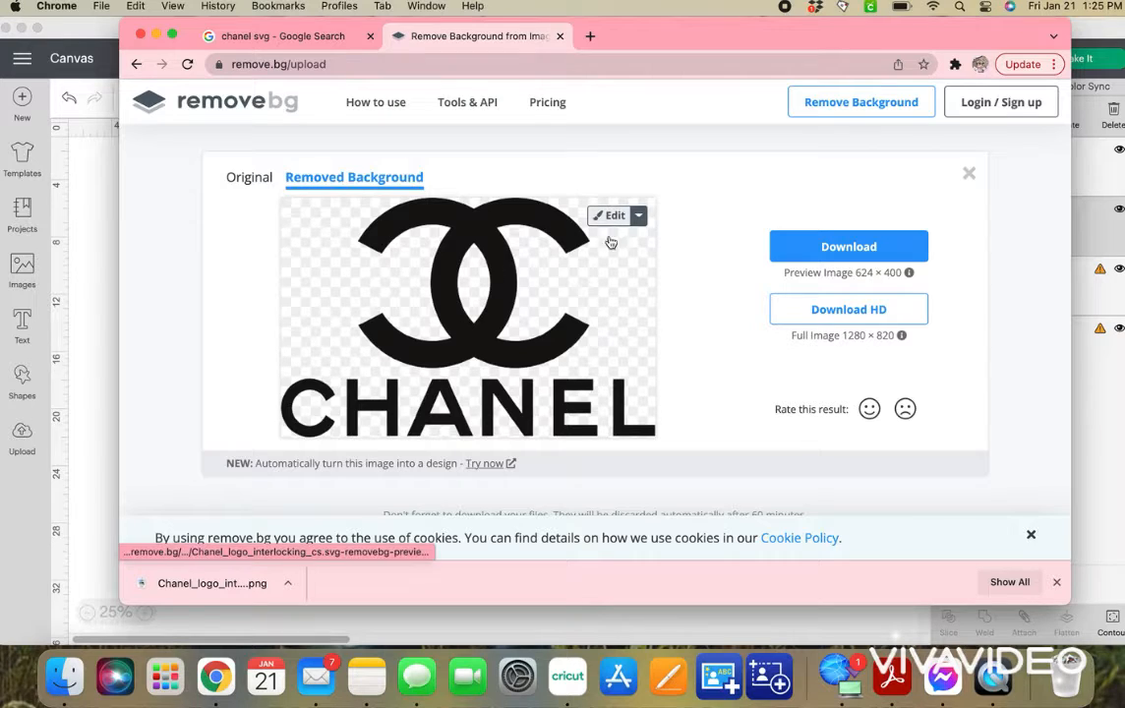
pyautogui.click(849, 257)
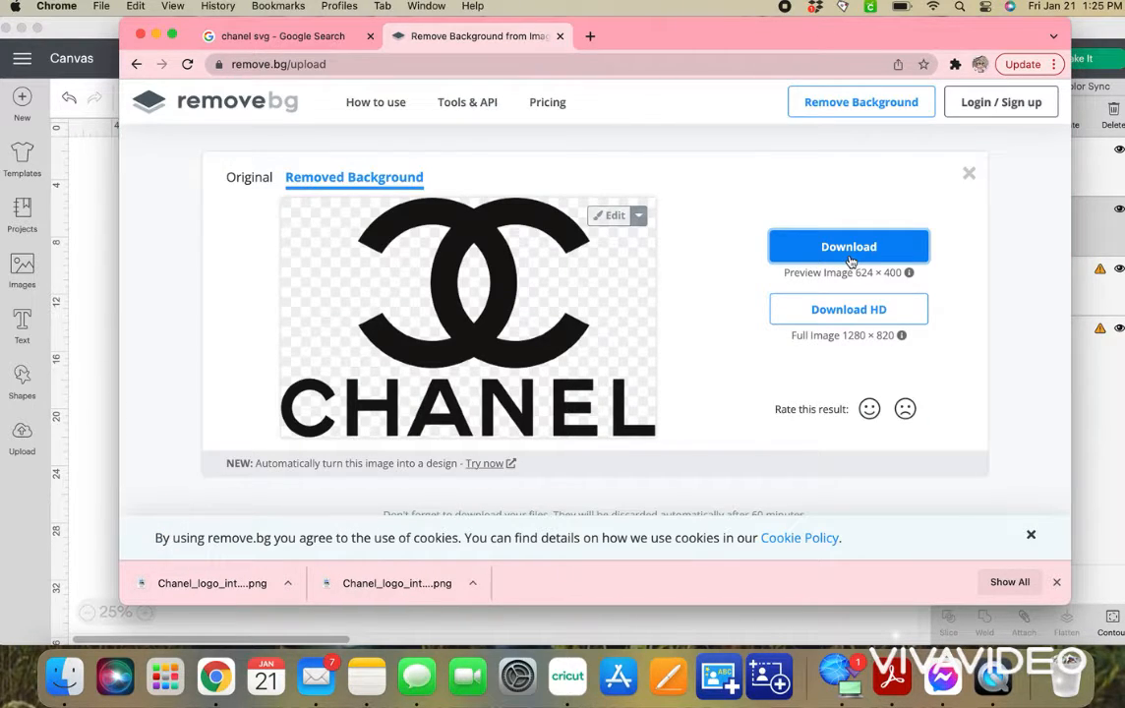
# Switch to Cricut Design Space and start a new blank project.
pyautogui.click(109, 348)
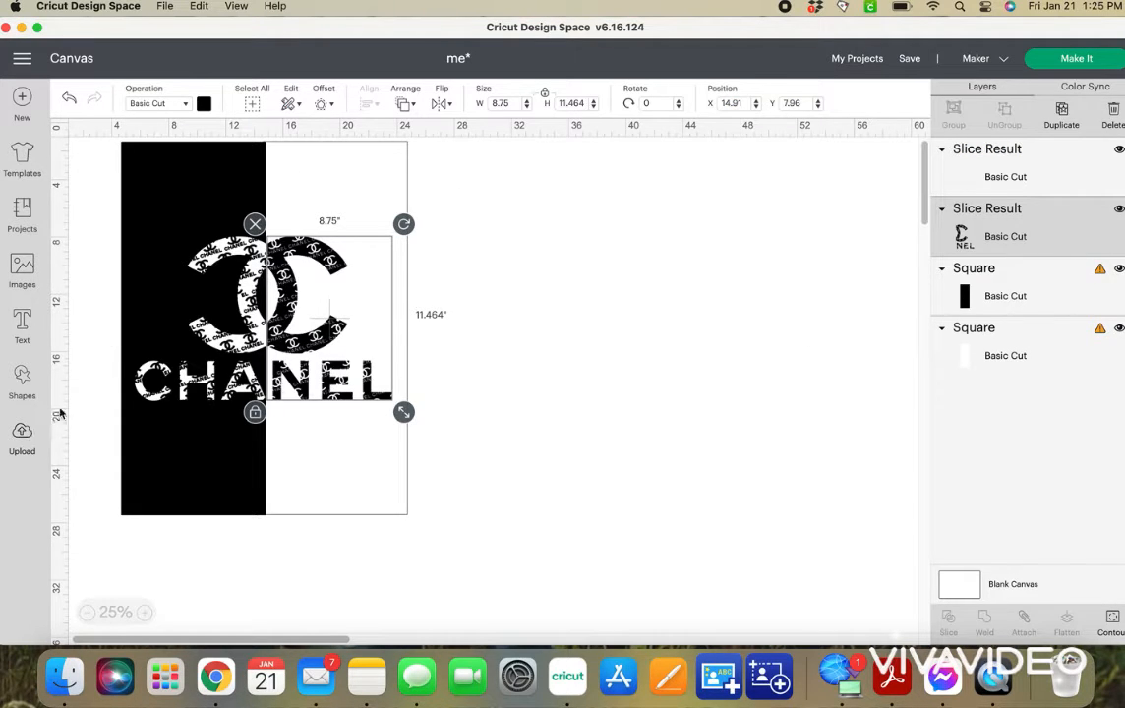
pyautogui.click(23, 98)
pyautogui.click(596, 88)
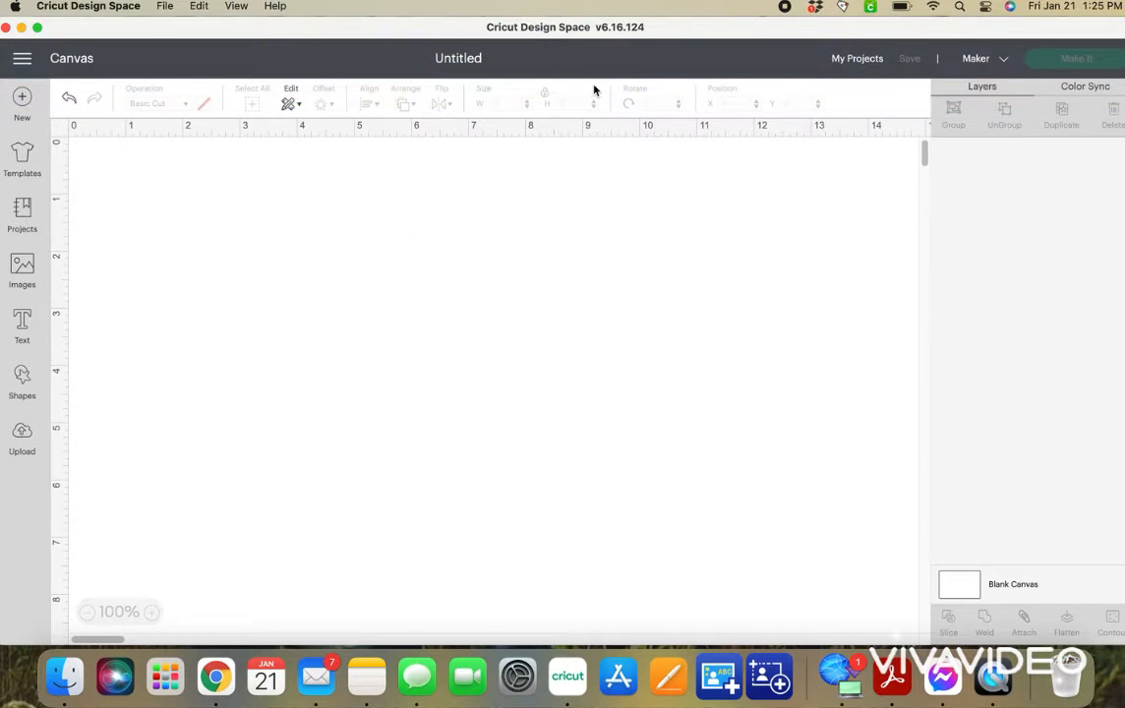
# Load the 624×400 background-removed Chanel logo from Downloads as an image upload and set its image type to Complex.
pyautogui.click(22, 436)
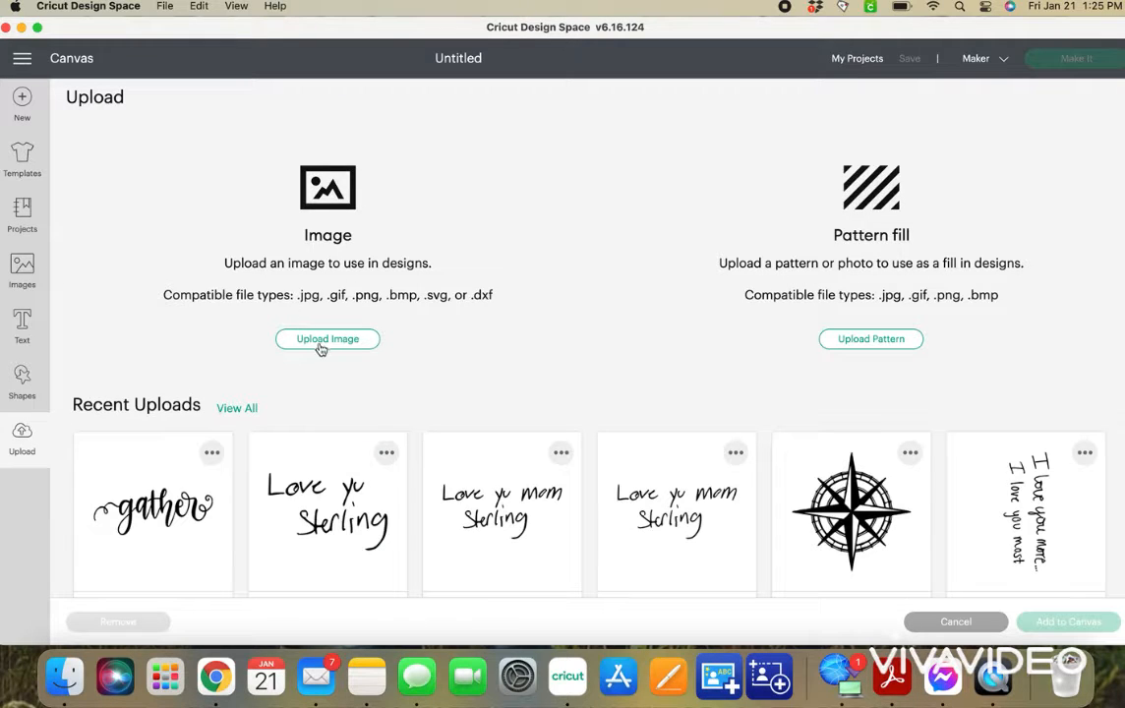
pyautogui.click(323, 343)
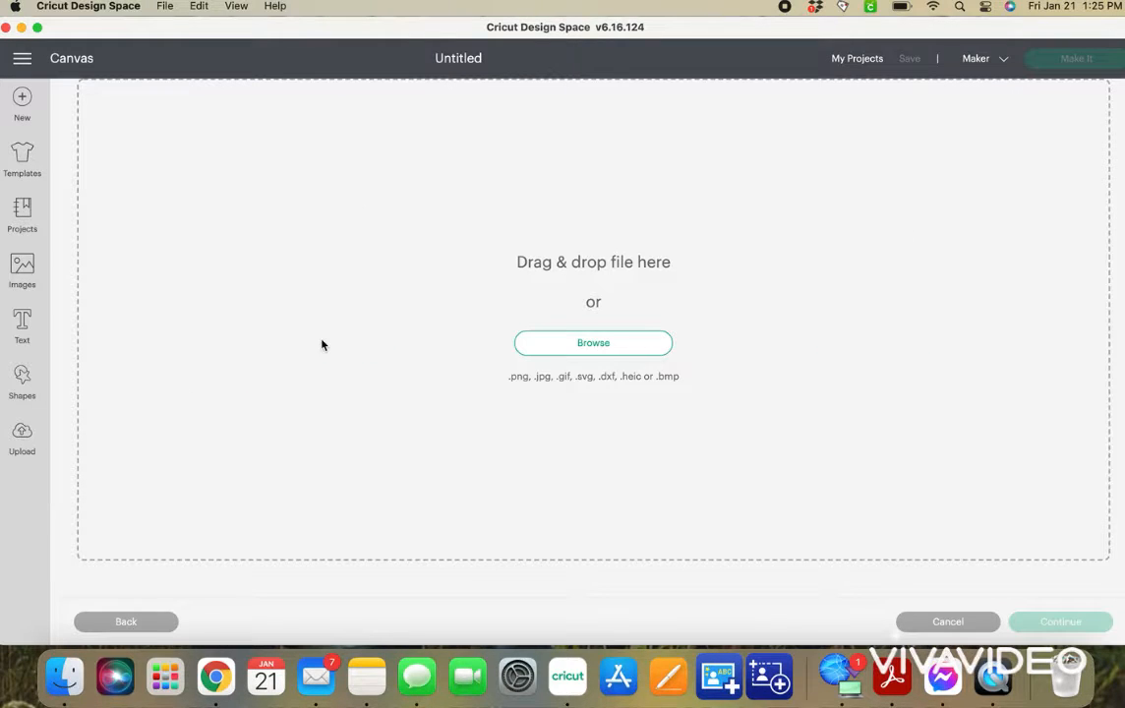
pyautogui.click(558, 343)
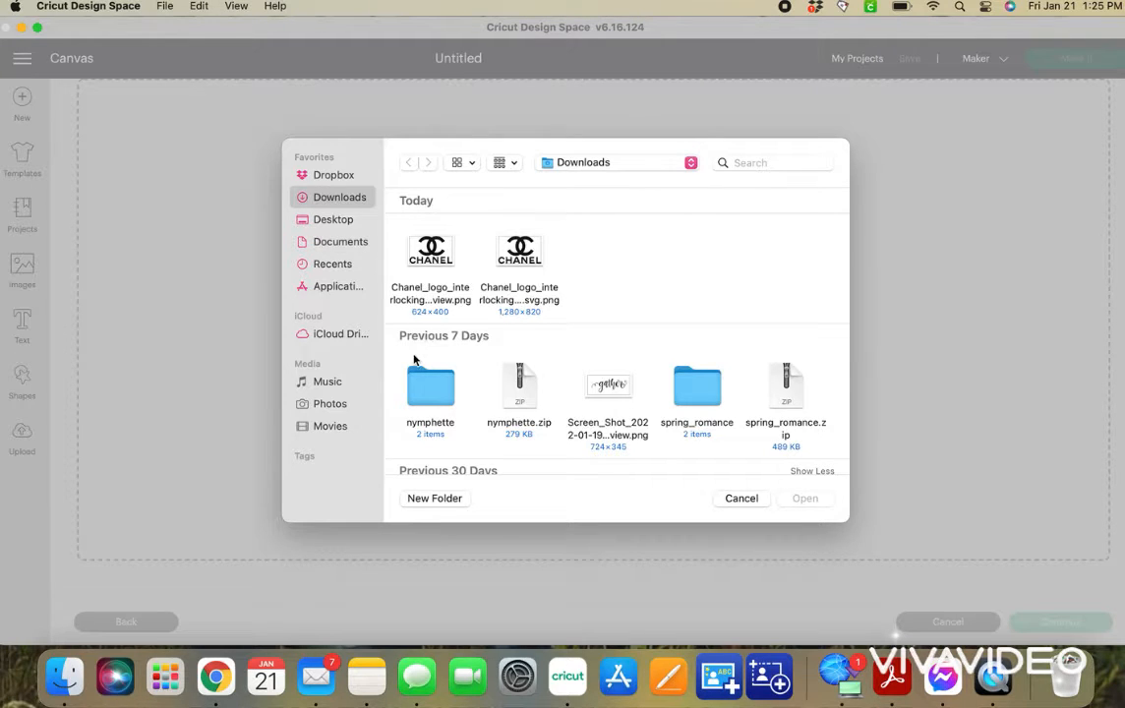
pyautogui.doubleClick(431, 258)
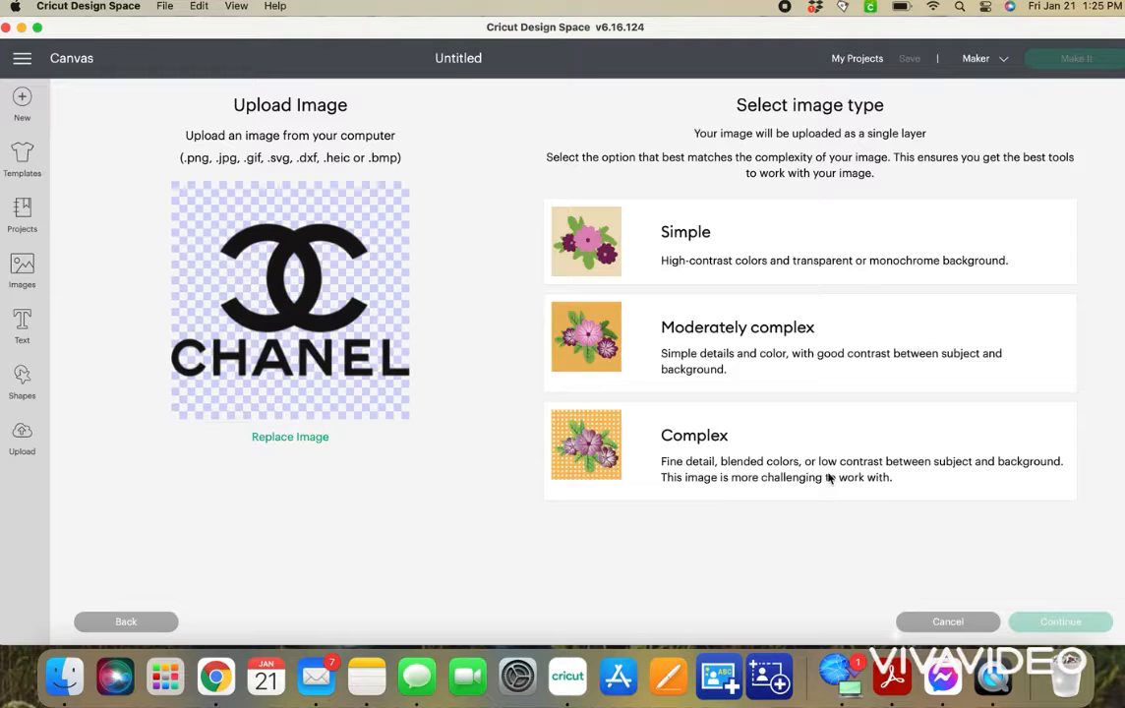
pyautogui.click(744, 461)
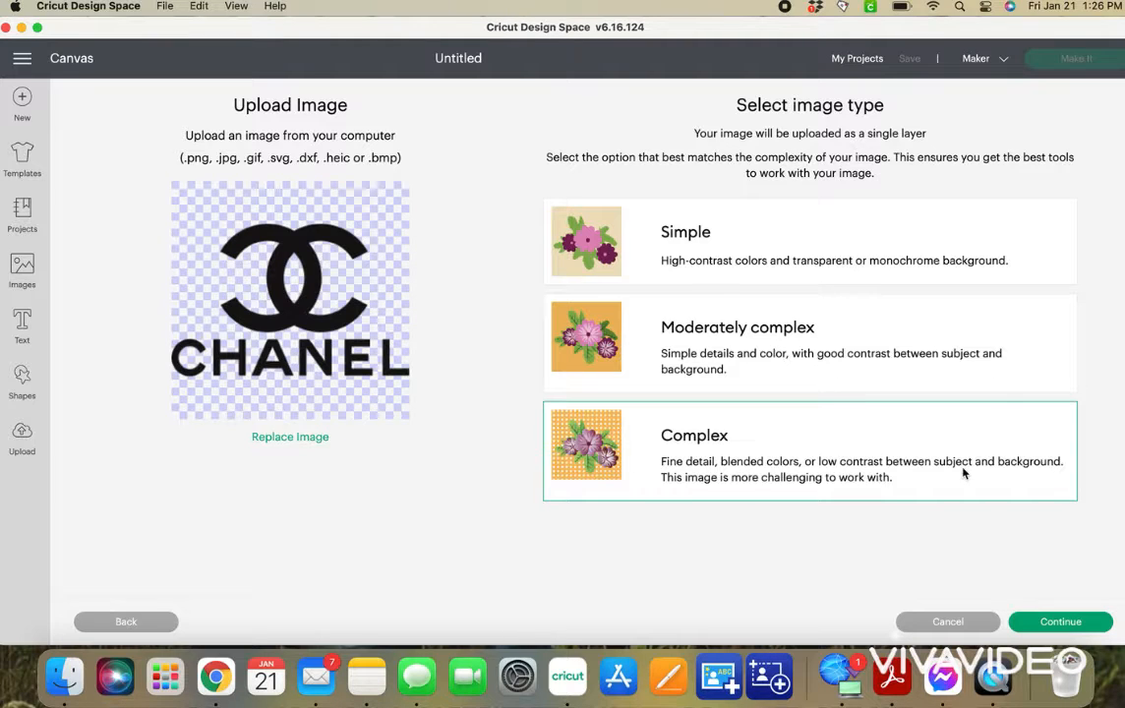
pyautogui.click(1050, 625)
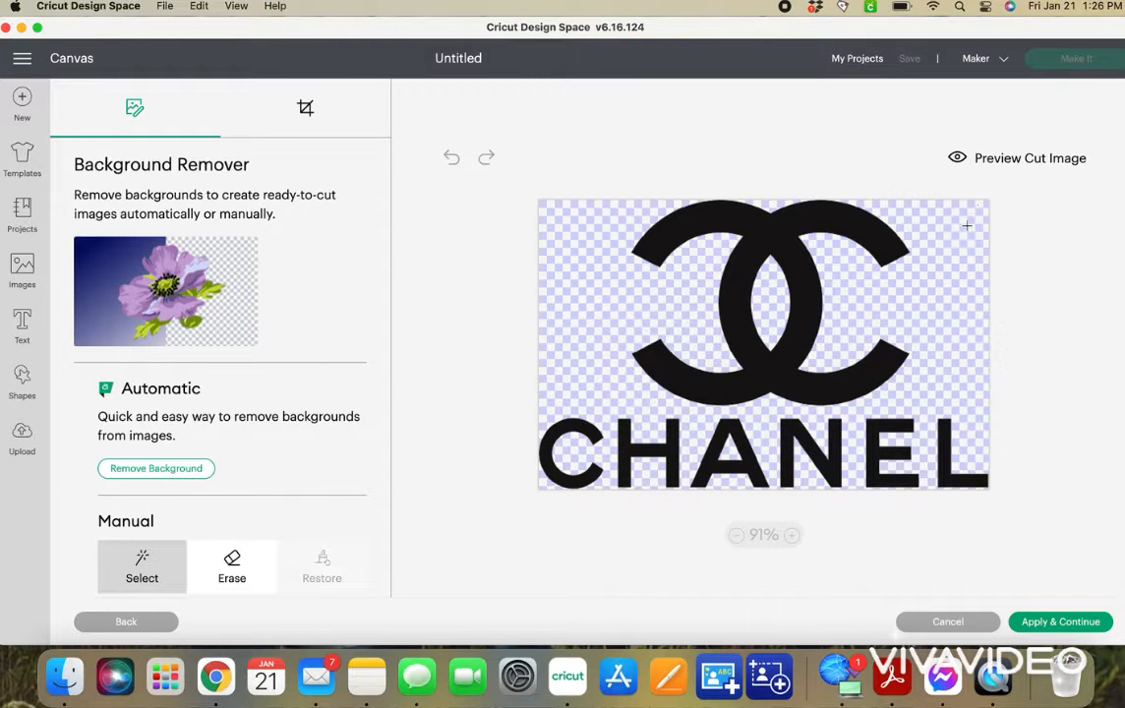
# Preview the logo's cut image, apply it, and upload the logo as a Cut Image.
pyautogui.click(957, 157)
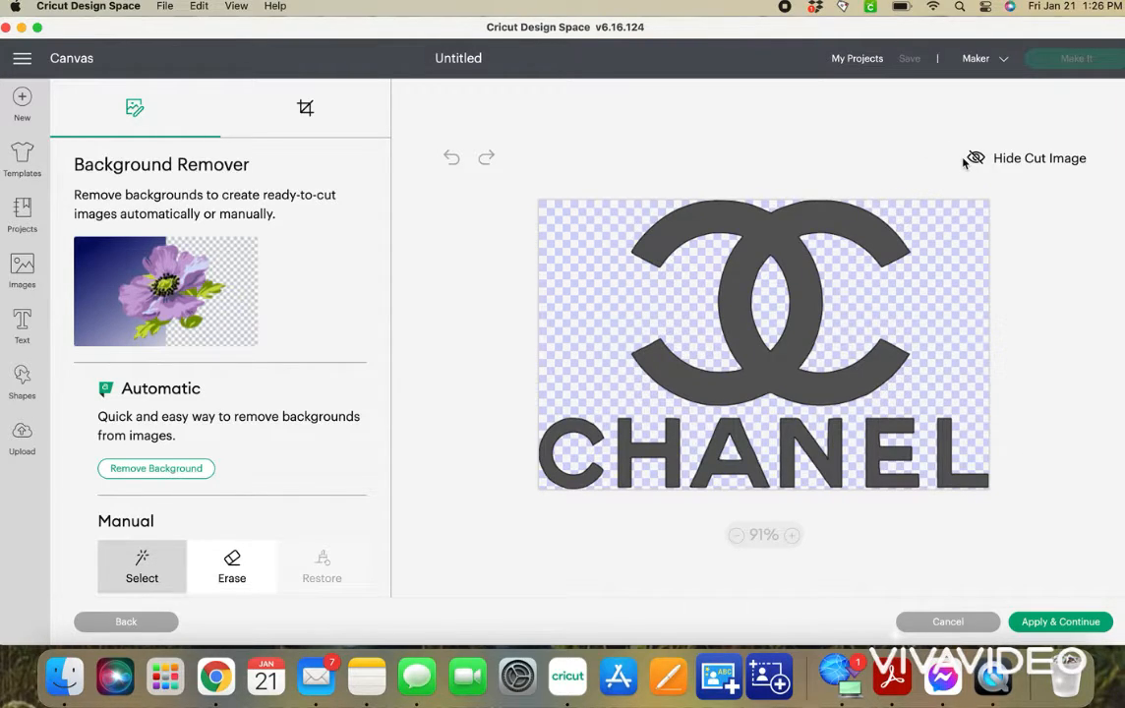
pyautogui.click(1074, 623)
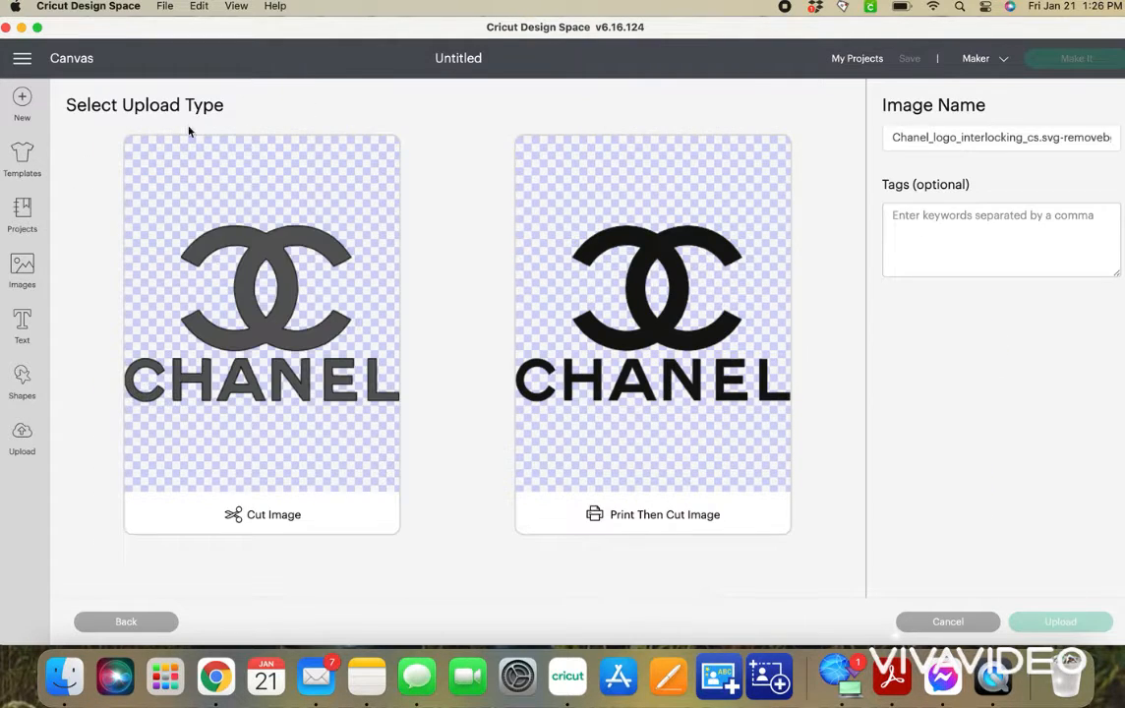
pyautogui.click(215, 376)
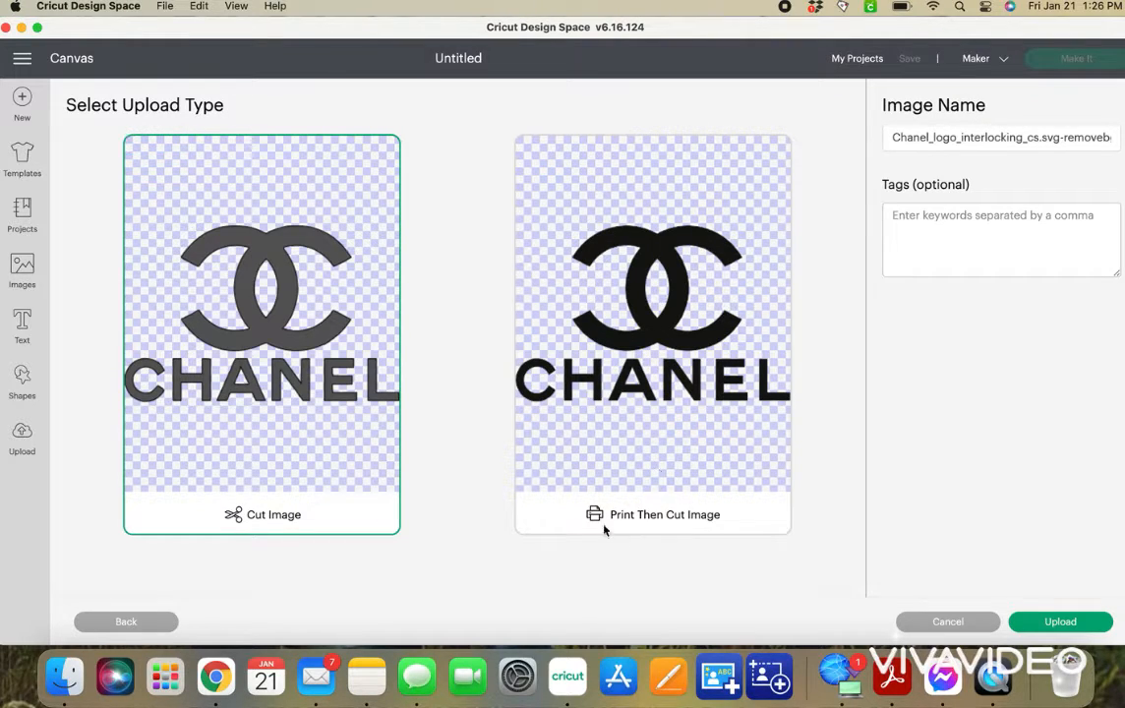
pyautogui.click(1069, 623)
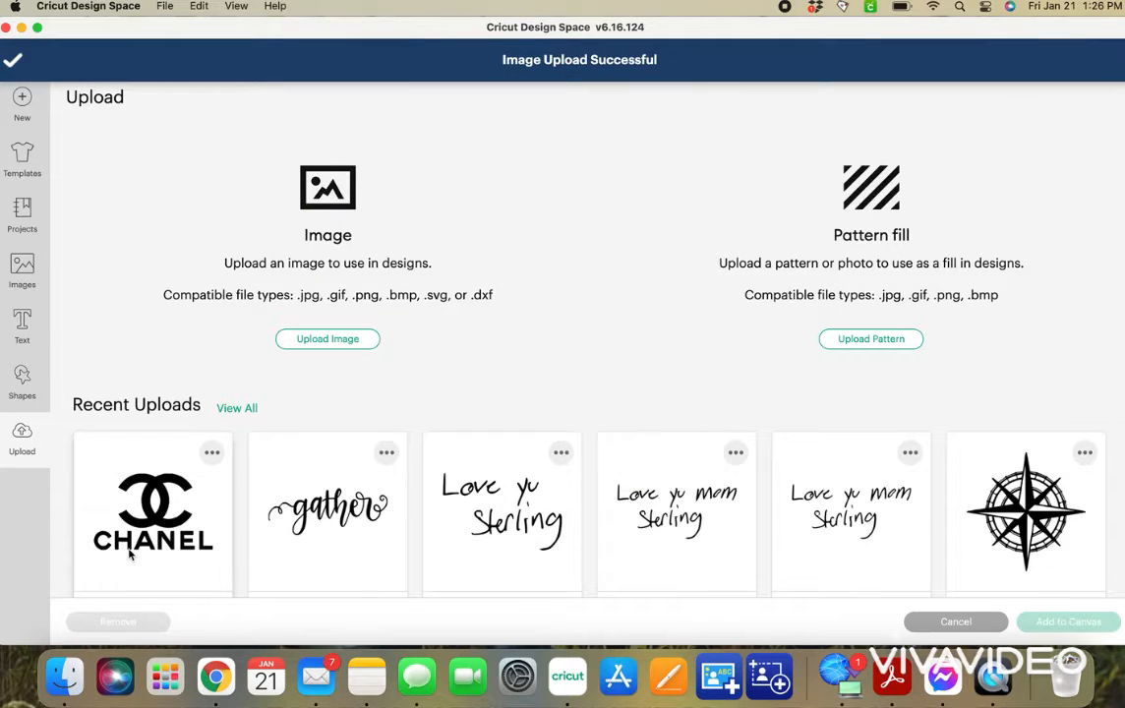
# Add the newly uploaded Chanel logo from the recent uploads to the canvas.
pyautogui.scroll(-5, 227, 518)
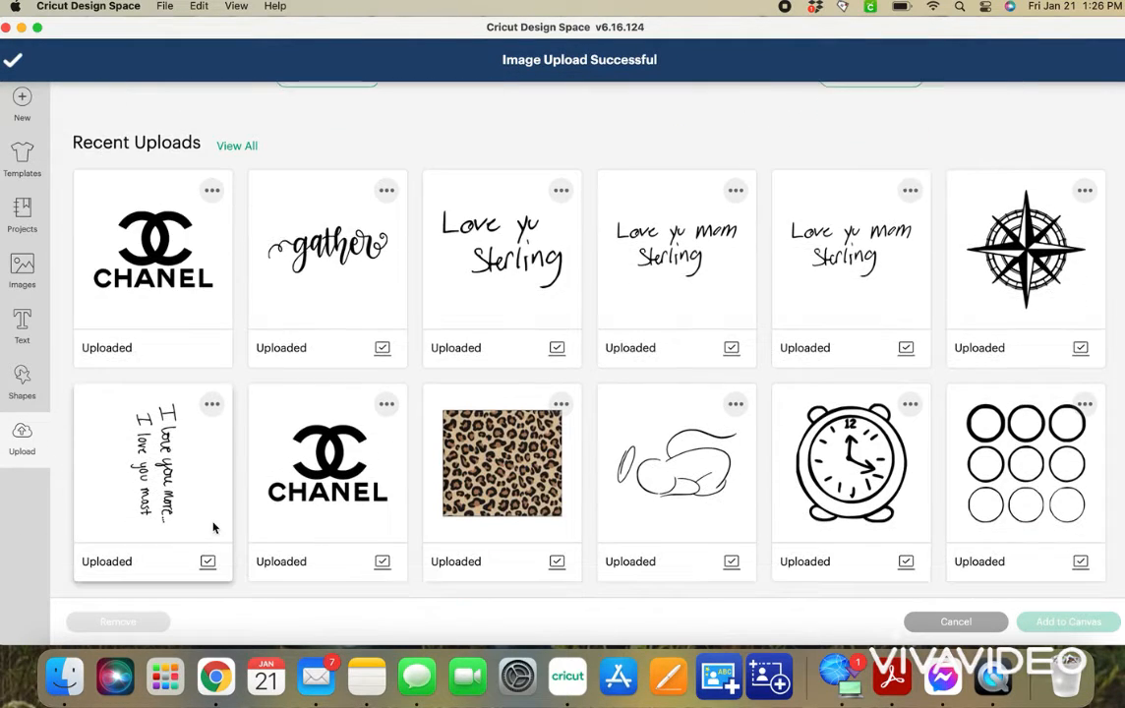
pyautogui.scroll(4, 214, 528)
pyautogui.click(214, 528)
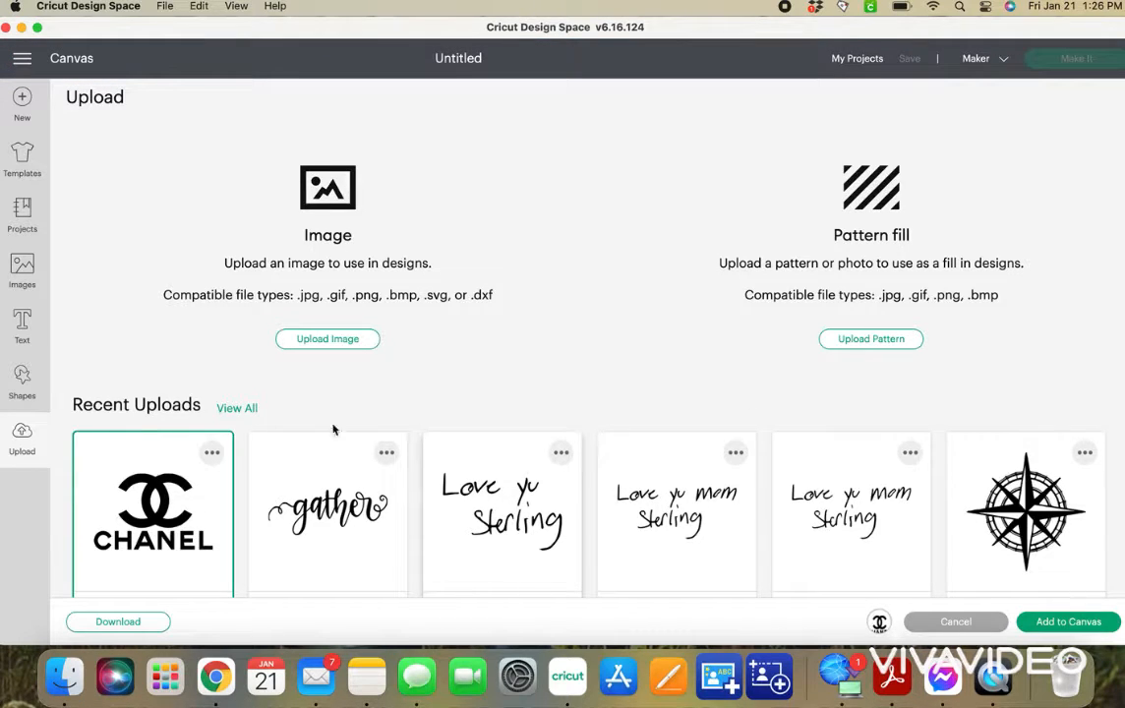
pyautogui.click(1070, 621)
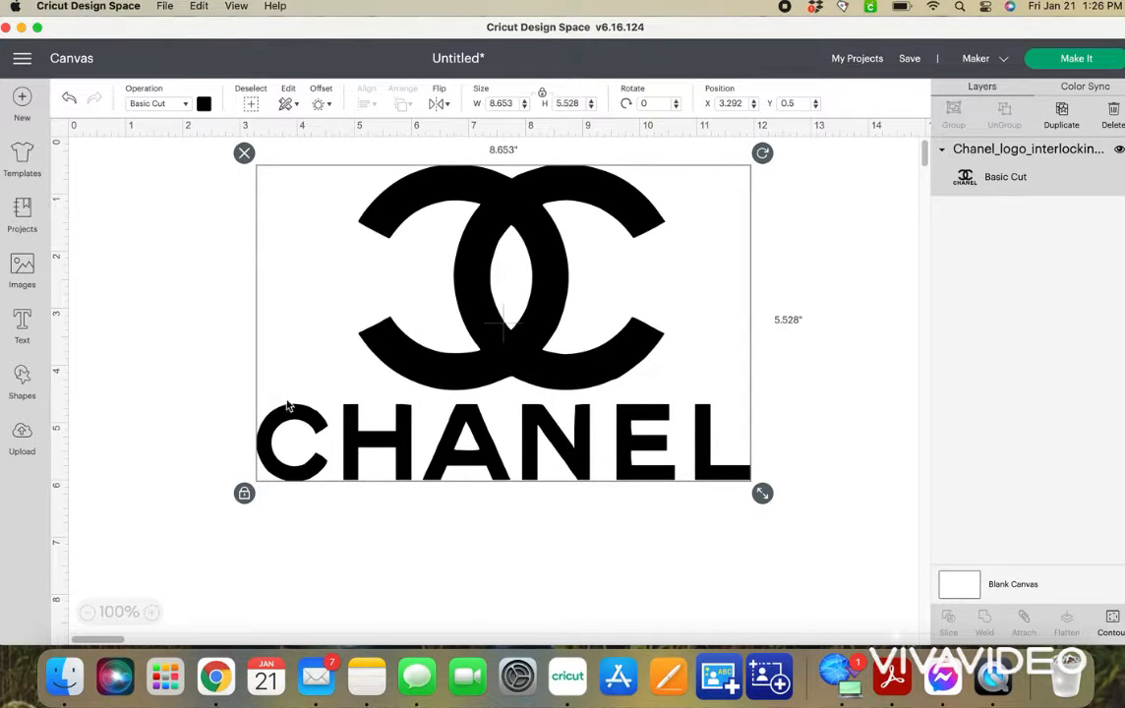
# Hide the contours of all the CHANEL letters in the logo and move the interlocking Cs to about x 4.3", y 1.9".
pyautogui.moveTo(375, 309); pyautogui.dragTo(377, 309)
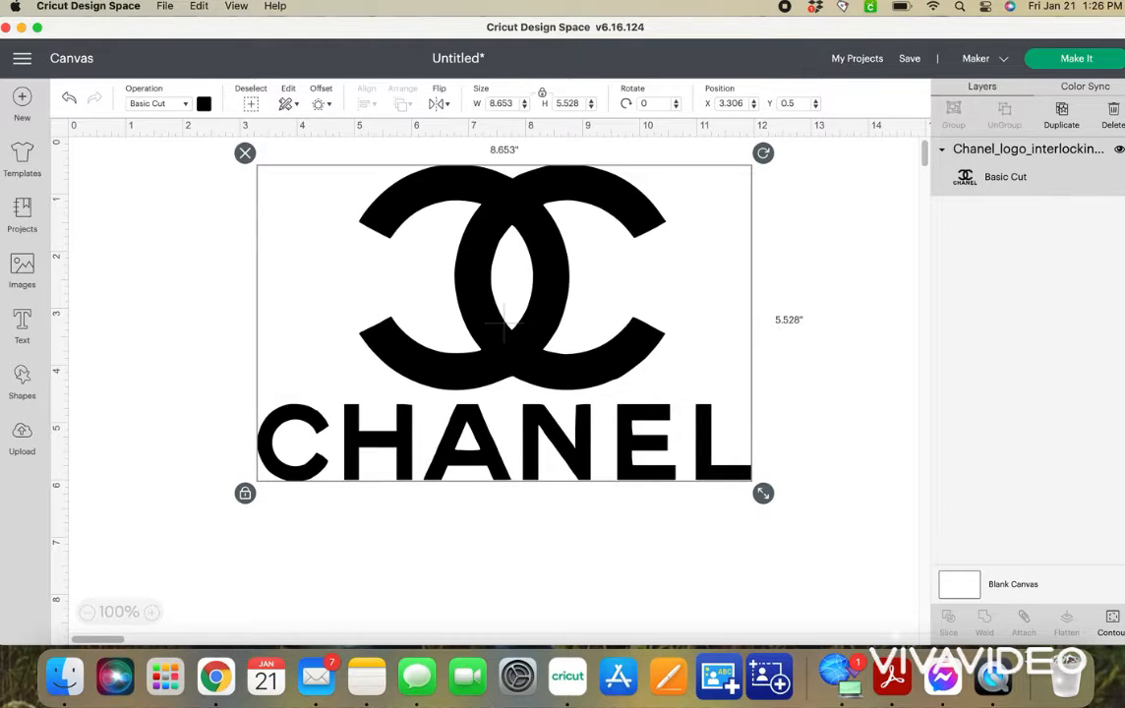
pyautogui.click(1110, 626)
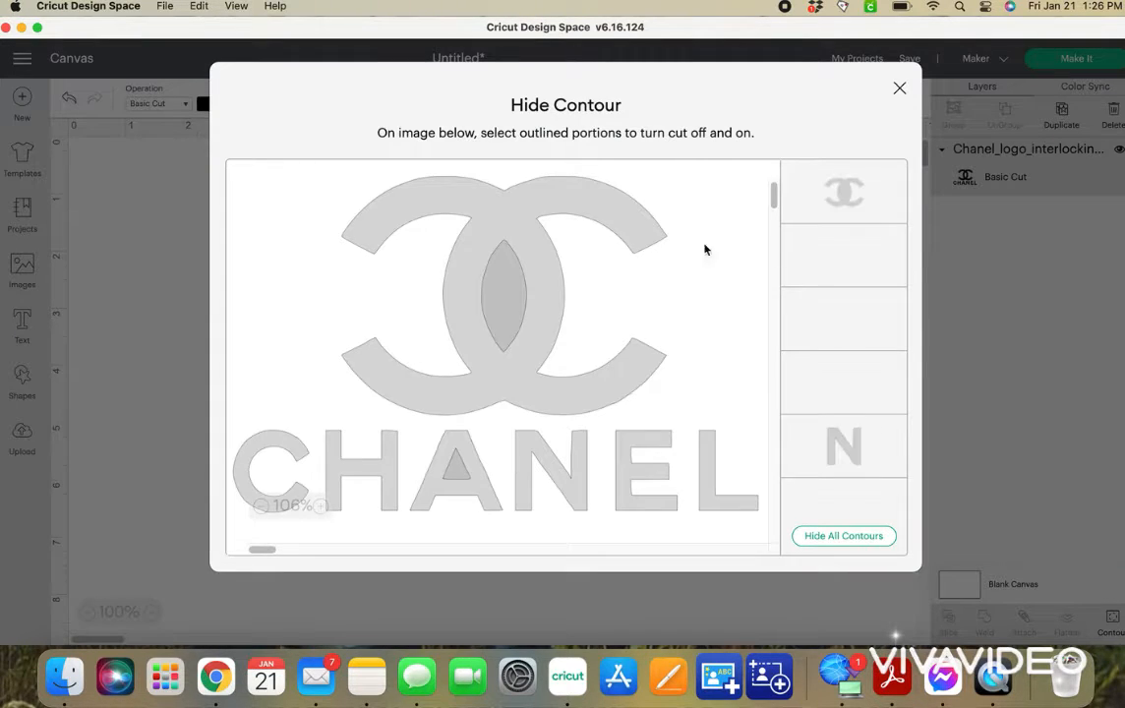
pyautogui.click(296, 448)
pyautogui.click(366, 472)
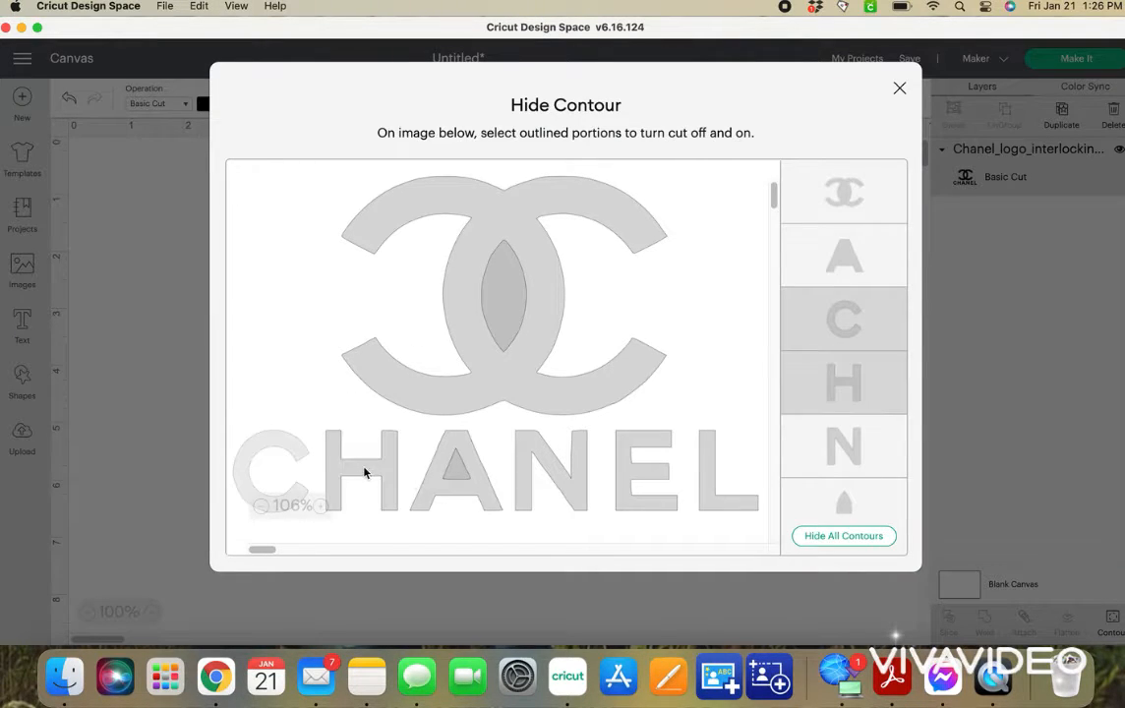
pyautogui.click(457, 474)
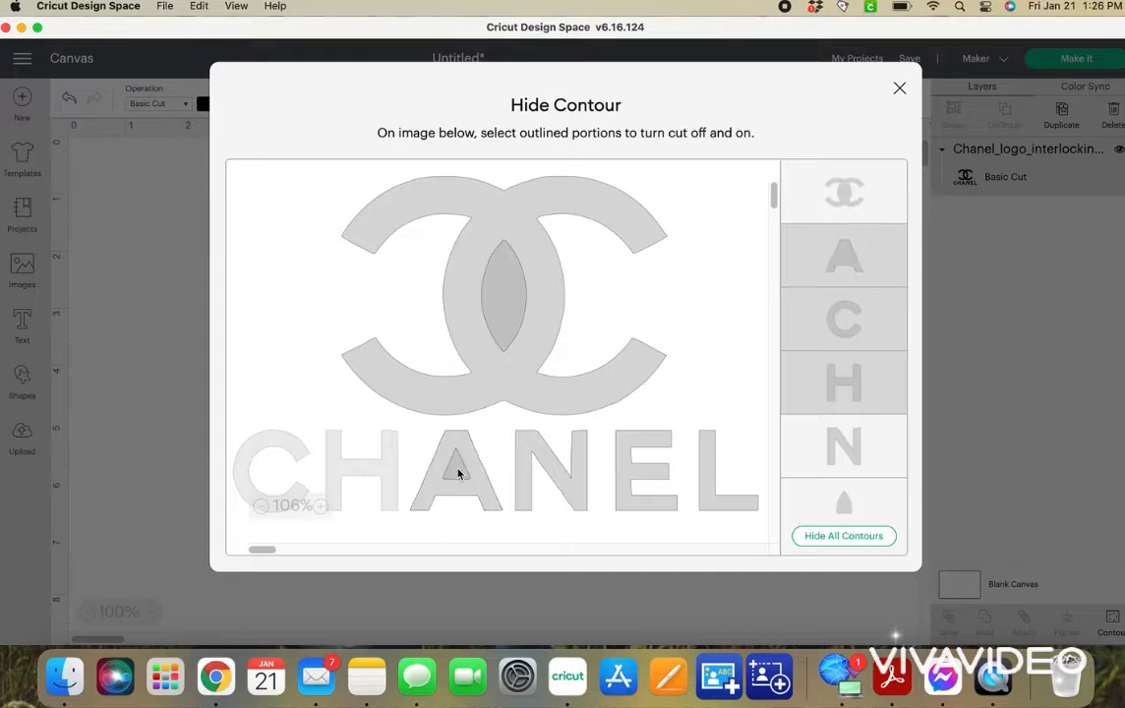
pyautogui.click(547, 473)
pyautogui.click(619, 485)
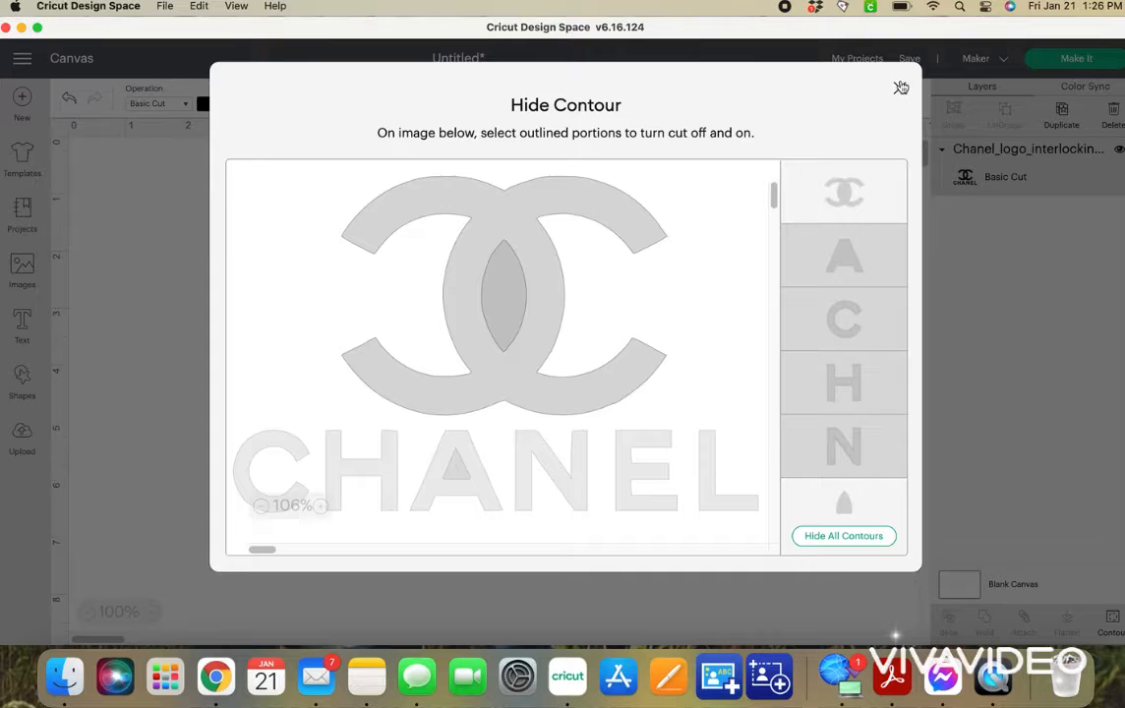
pyautogui.click(846, 192)
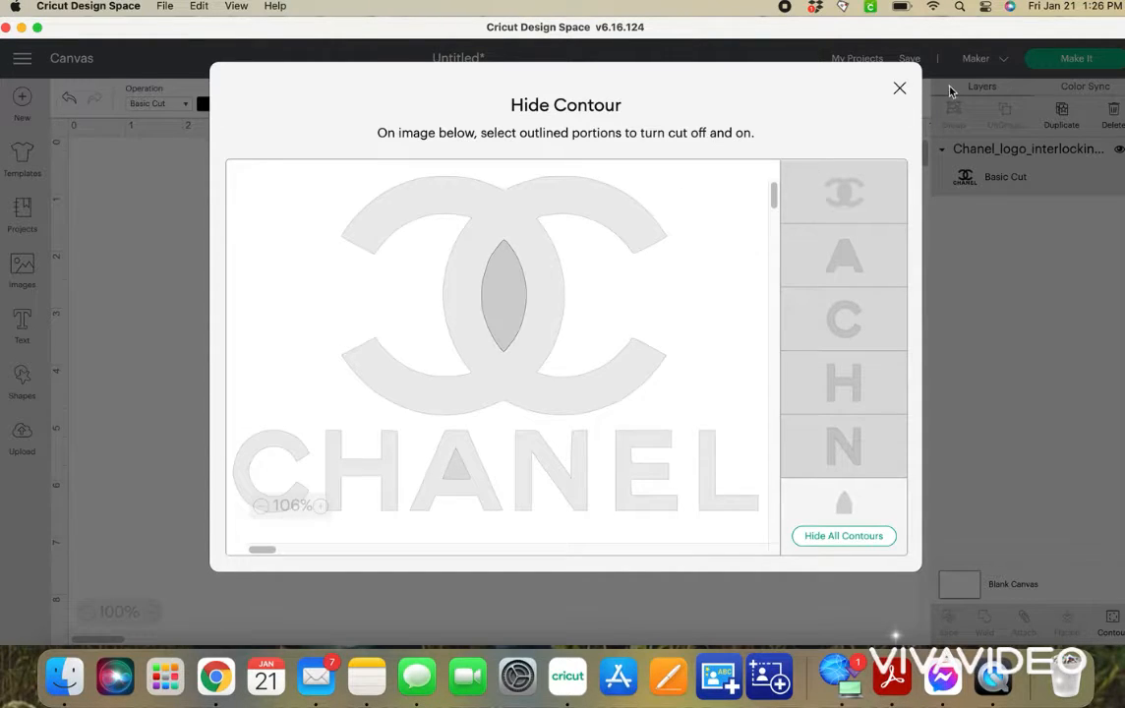
pyautogui.click(472, 266)
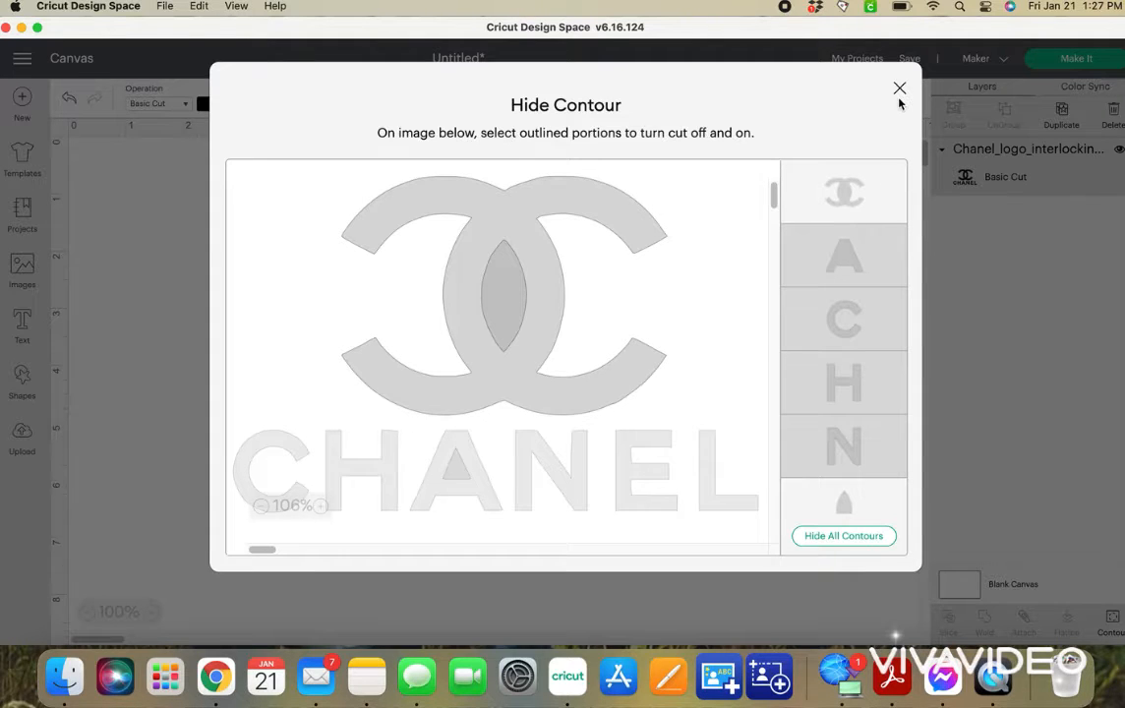
pyautogui.click(898, 90)
pyautogui.moveTo(578, 377); pyautogui.dragTo(532, 454)
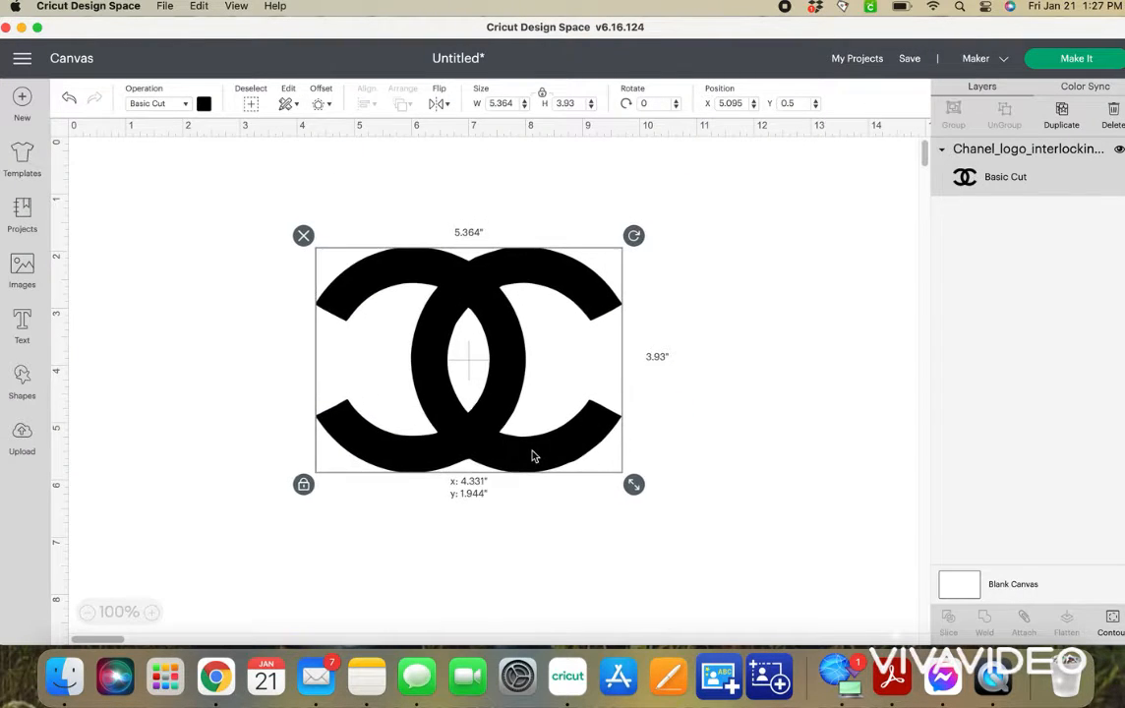
pyautogui.click(705, 251)
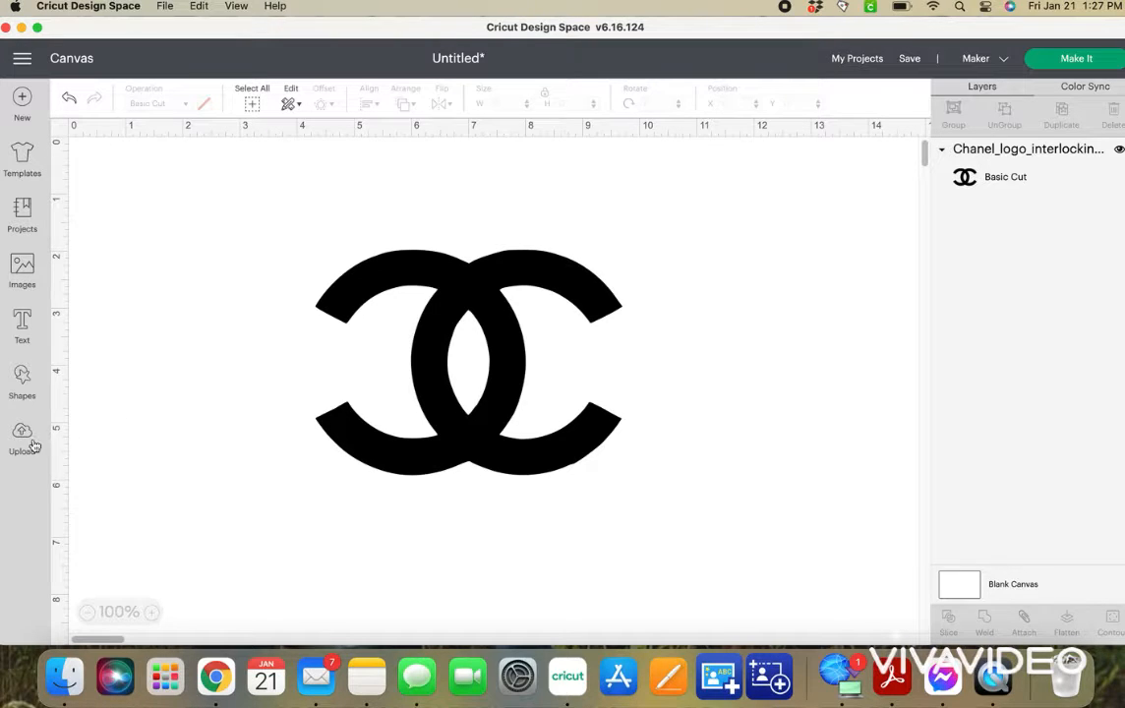
# Browse the full library of previously uploaded images and return to the canvas without adding any.
pyautogui.click(19, 443)
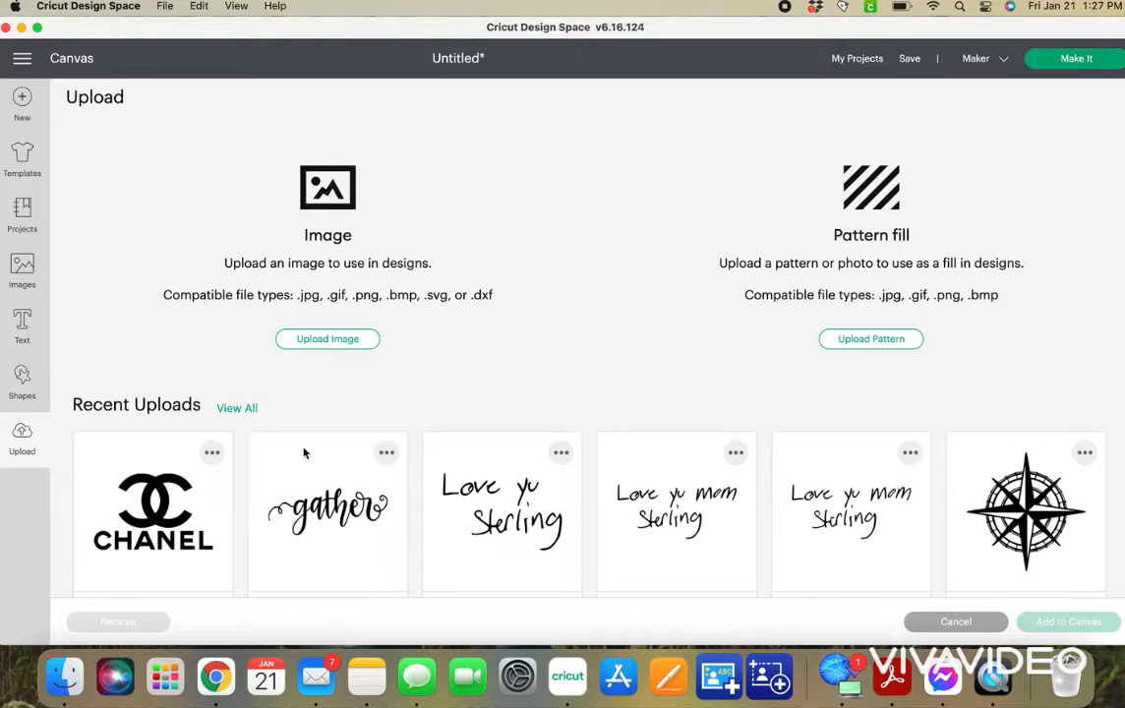
pyautogui.scroll(-2, 304, 455)
pyautogui.scroll(-2, 318, 500)
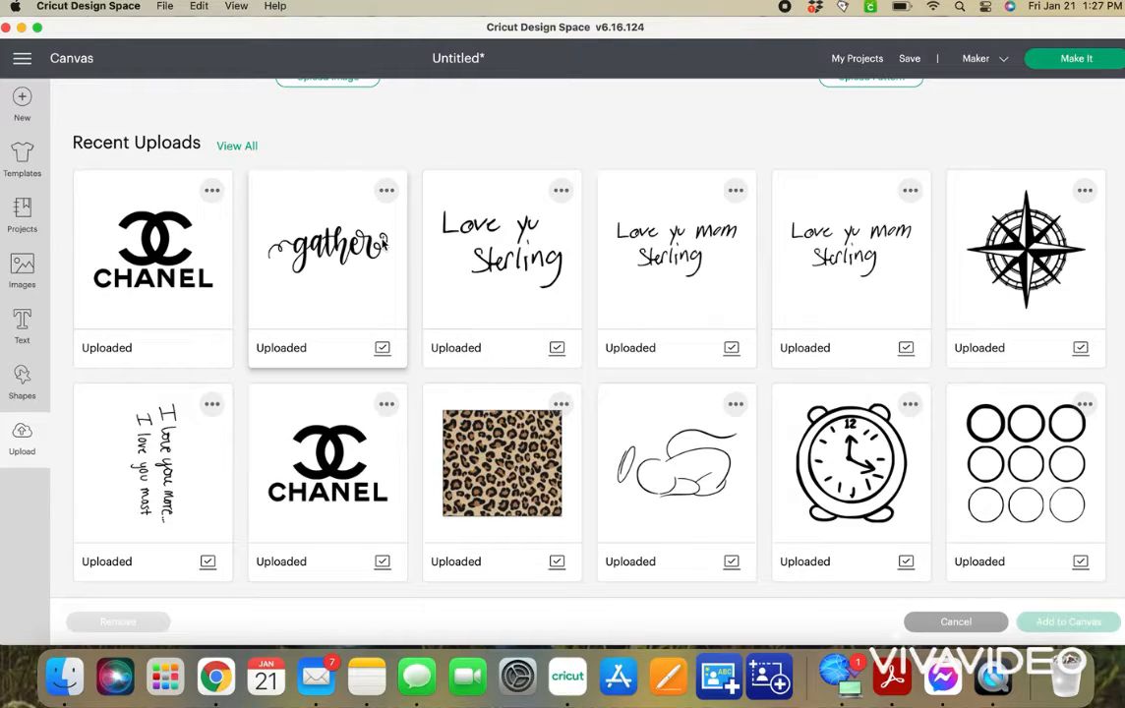
pyautogui.click(237, 147)
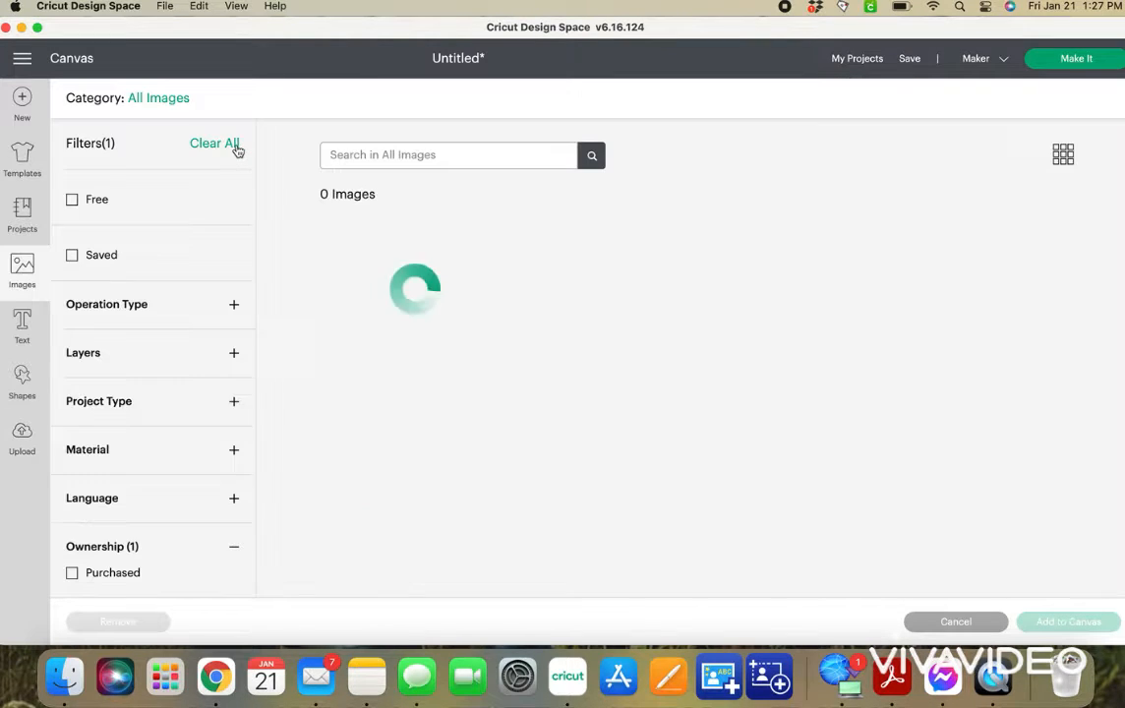
pyautogui.scroll(-3, 560, 268)
pyautogui.scroll(-2, 561, 271)
pyautogui.scroll(3, 561, 272)
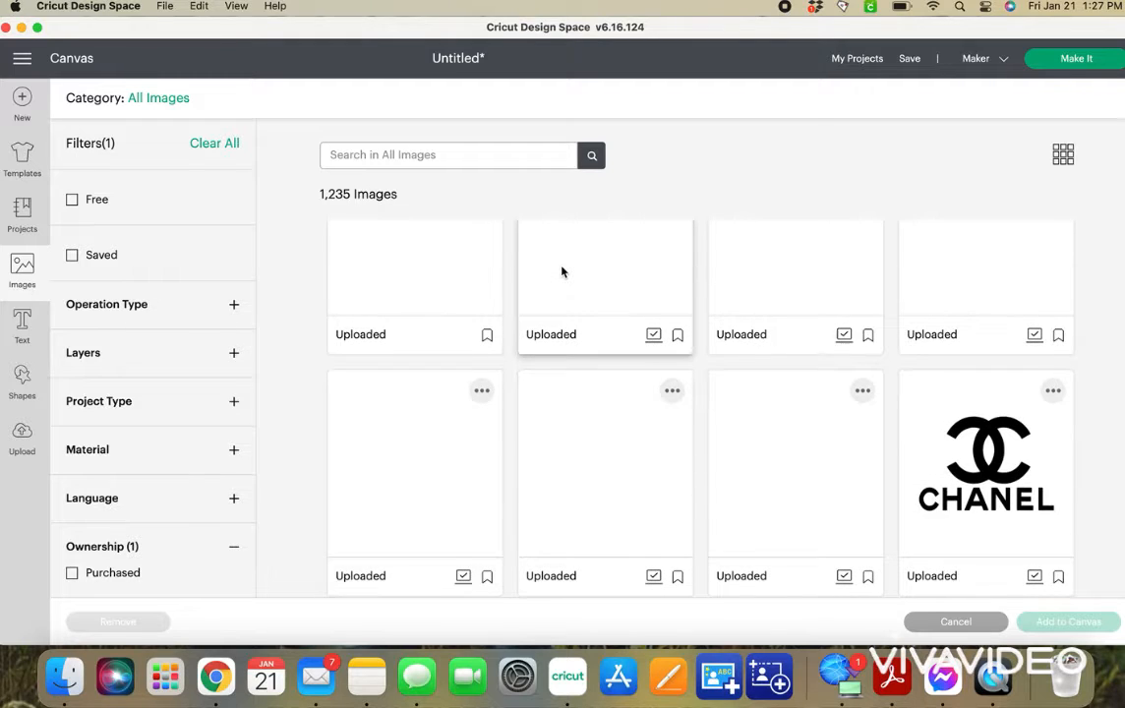
pyautogui.scroll(-3, 561, 271)
pyautogui.scroll(2, 561, 271)
pyautogui.scroll(2, 561, 271)
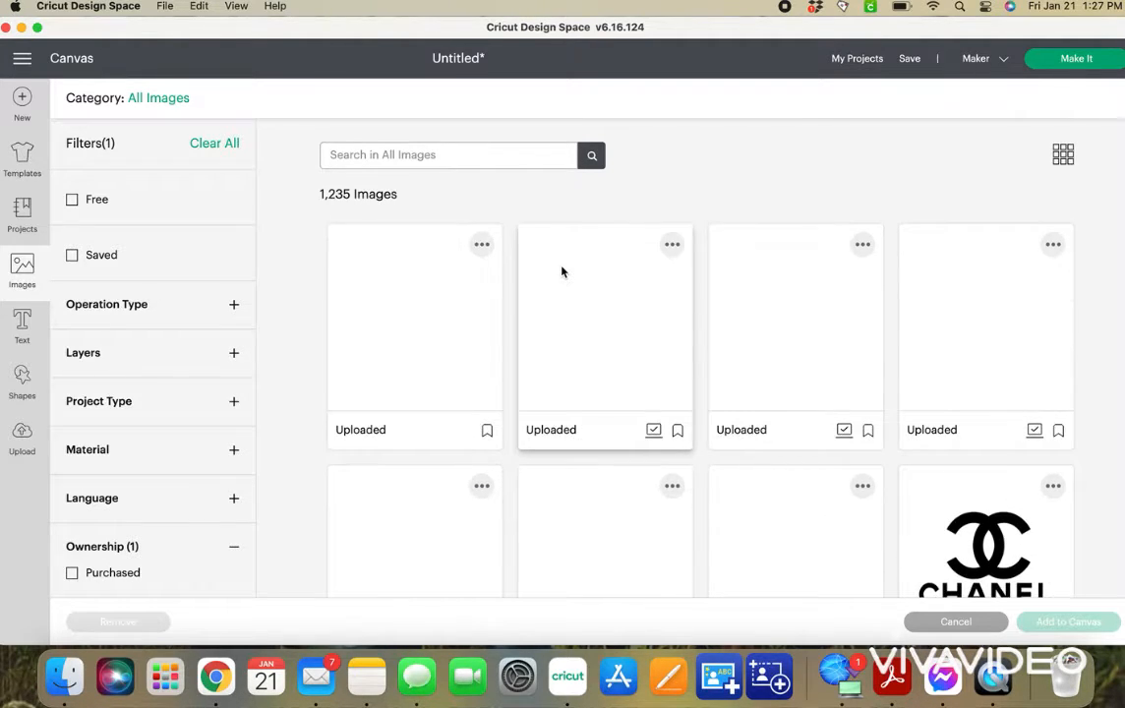
pyautogui.scroll(-1, 562, 271)
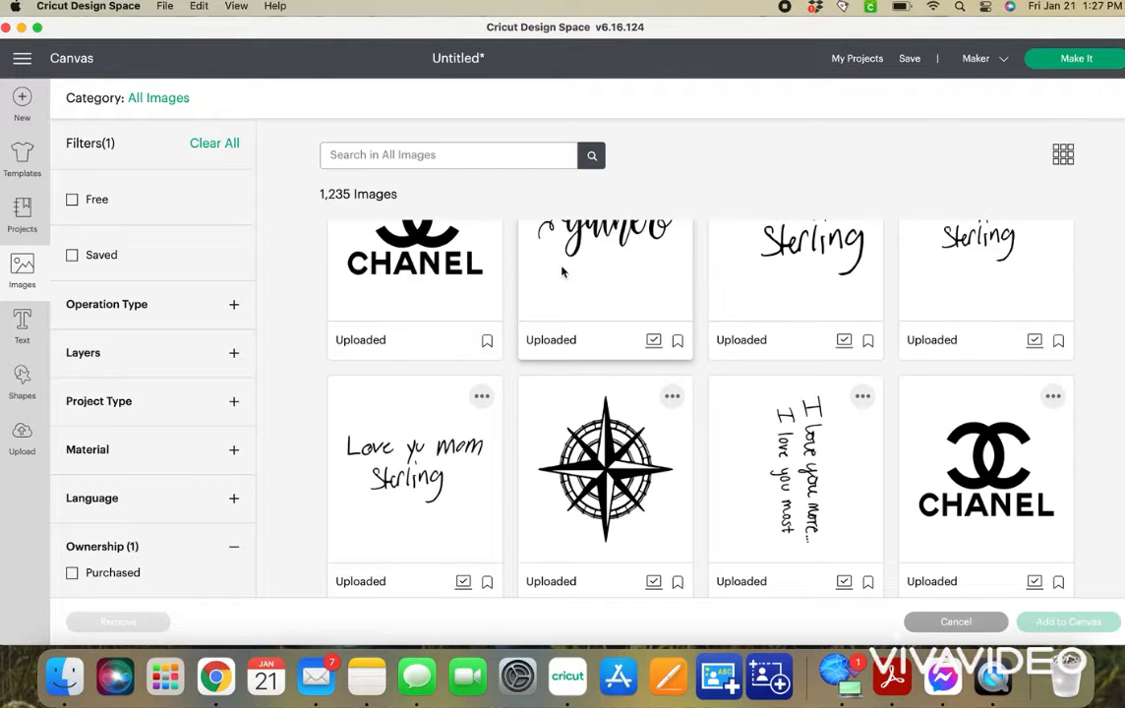
pyautogui.scroll(-3, 678, 364)
pyautogui.scroll(-15, 678, 365)
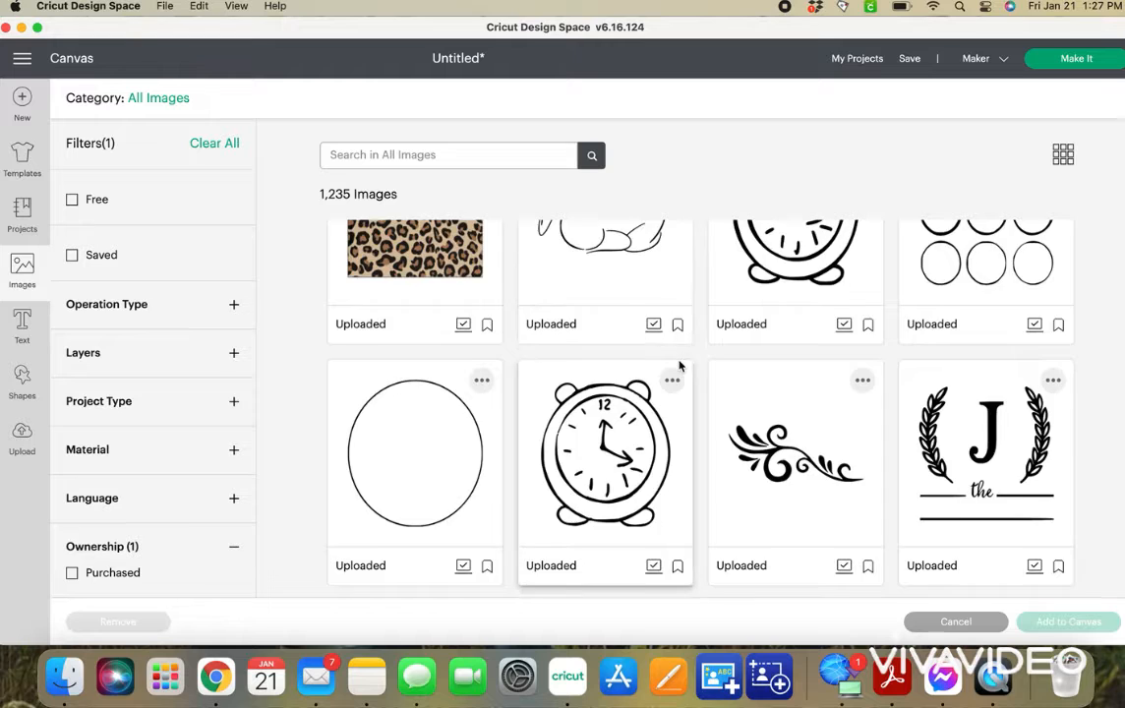
pyautogui.scroll(-15, 678, 365)
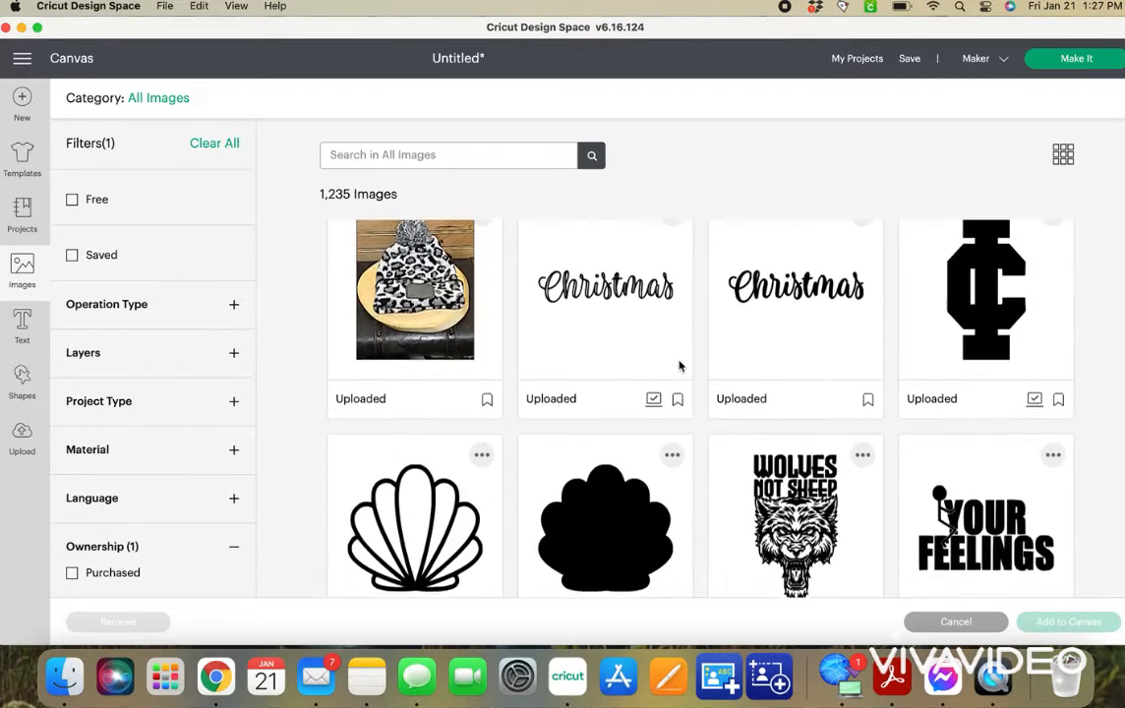
pyautogui.scroll(-20, 679, 365)
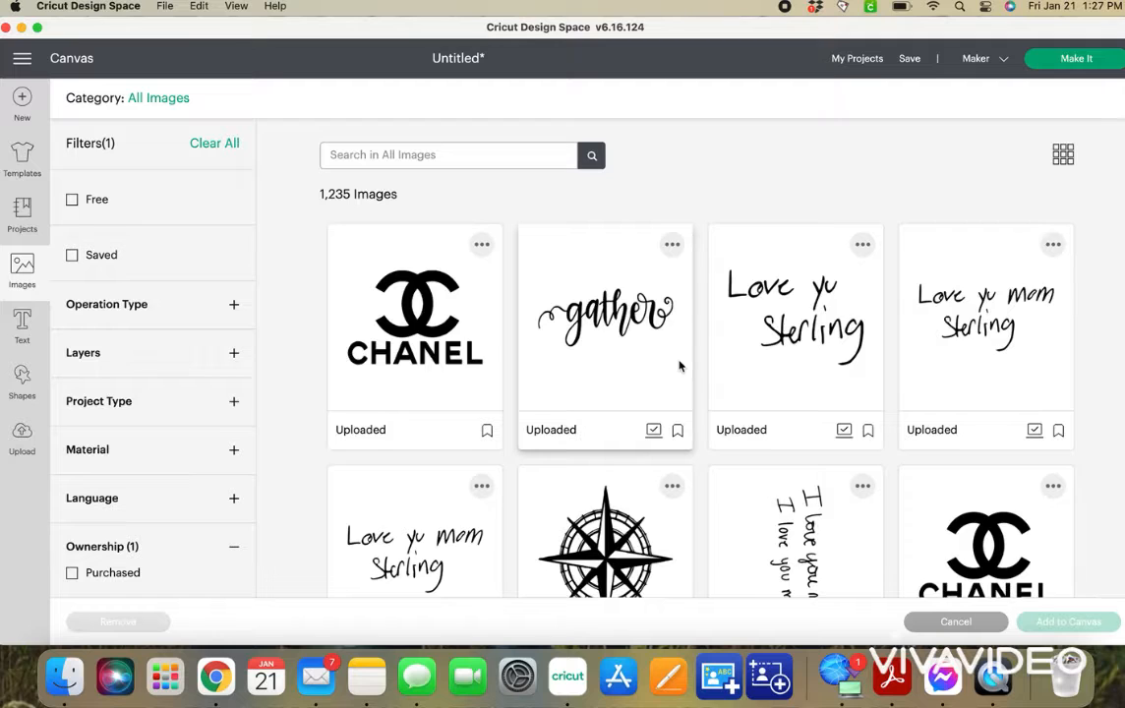
pyautogui.scroll(-10, 678, 365)
pyautogui.scroll(-10, 679, 365)
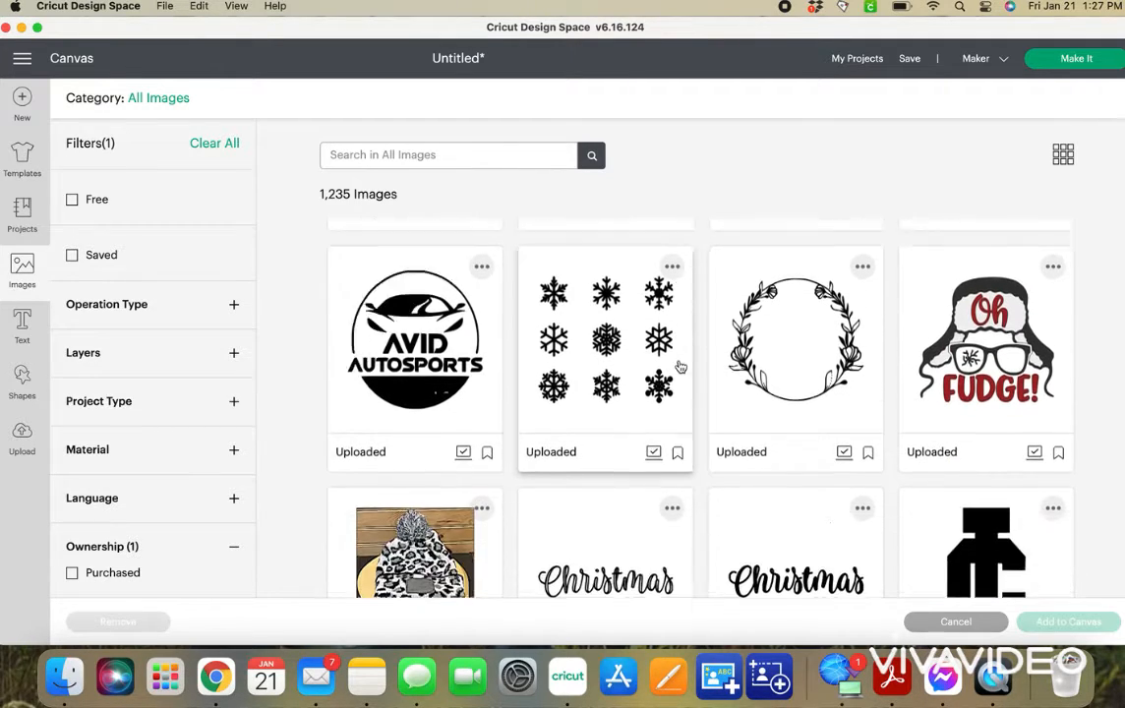
pyautogui.scroll(-15, 678, 367)
pyautogui.scroll(-15, 678, 366)
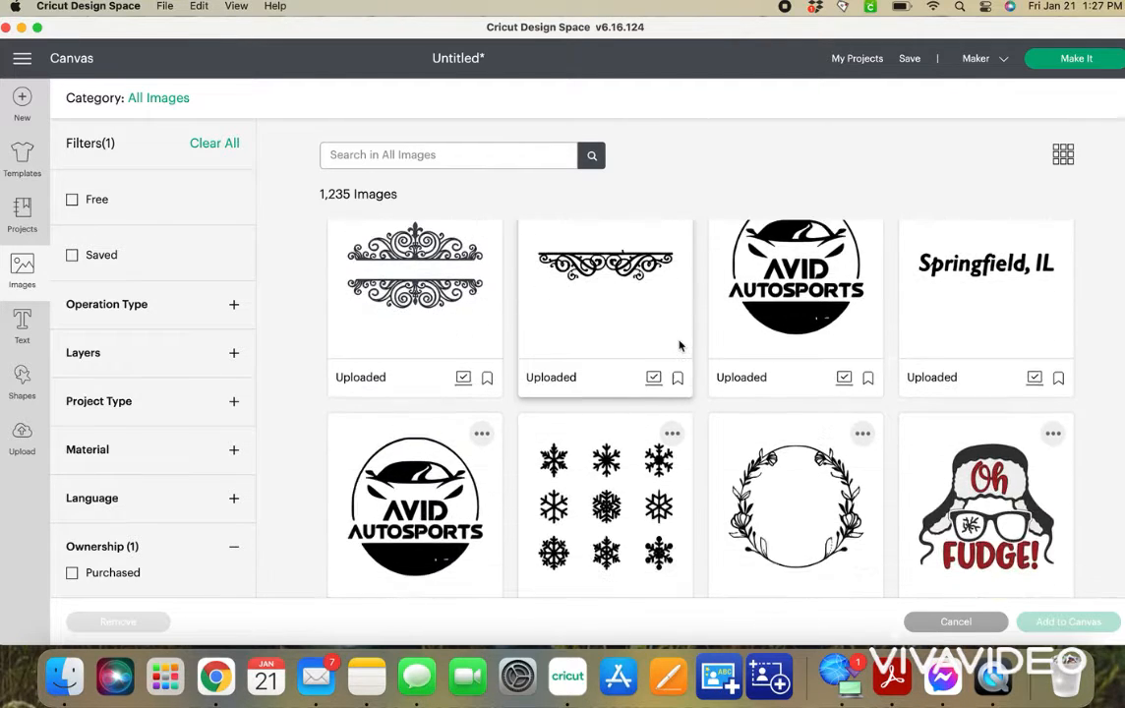
pyautogui.scroll(-1, 679, 345)
pyautogui.scroll(-5, 678, 345)
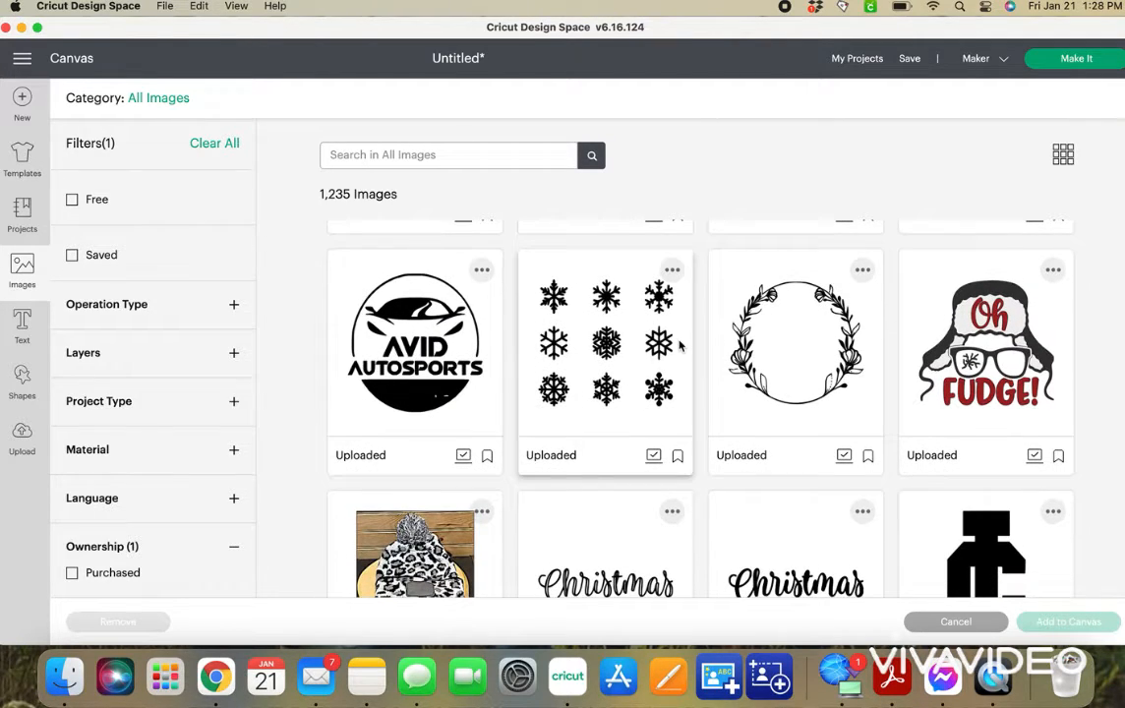
pyautogui.scroll(-10, 678, 345)
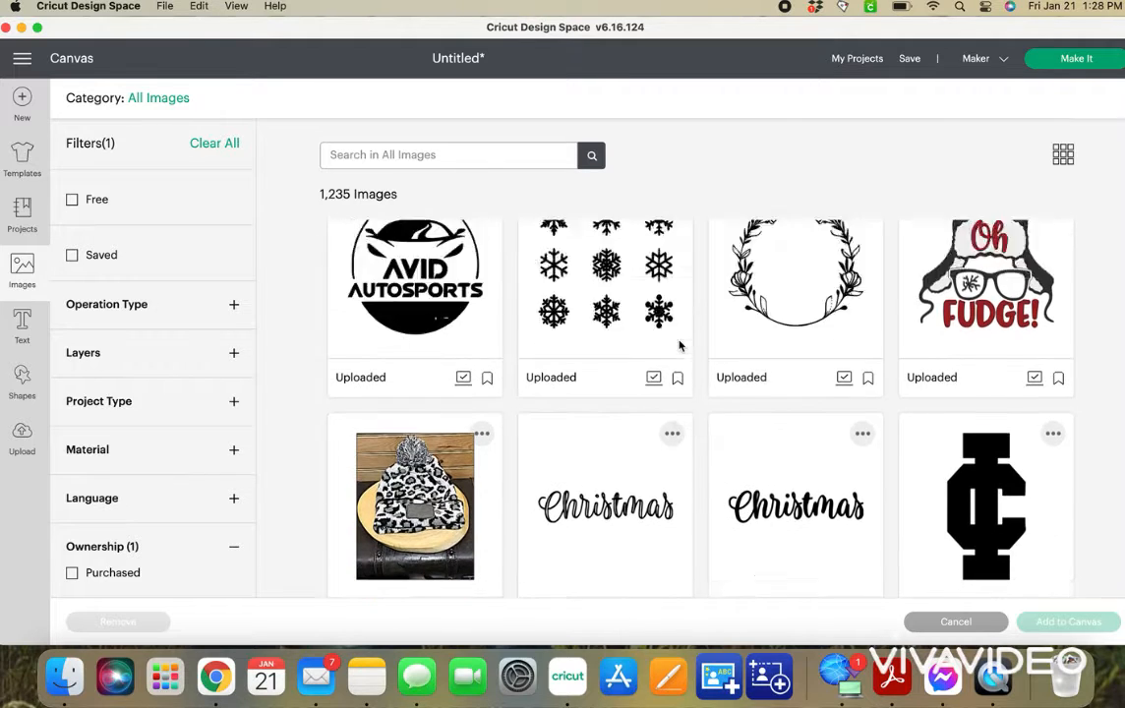
pyautogui.scroll(-4, 678, 345)
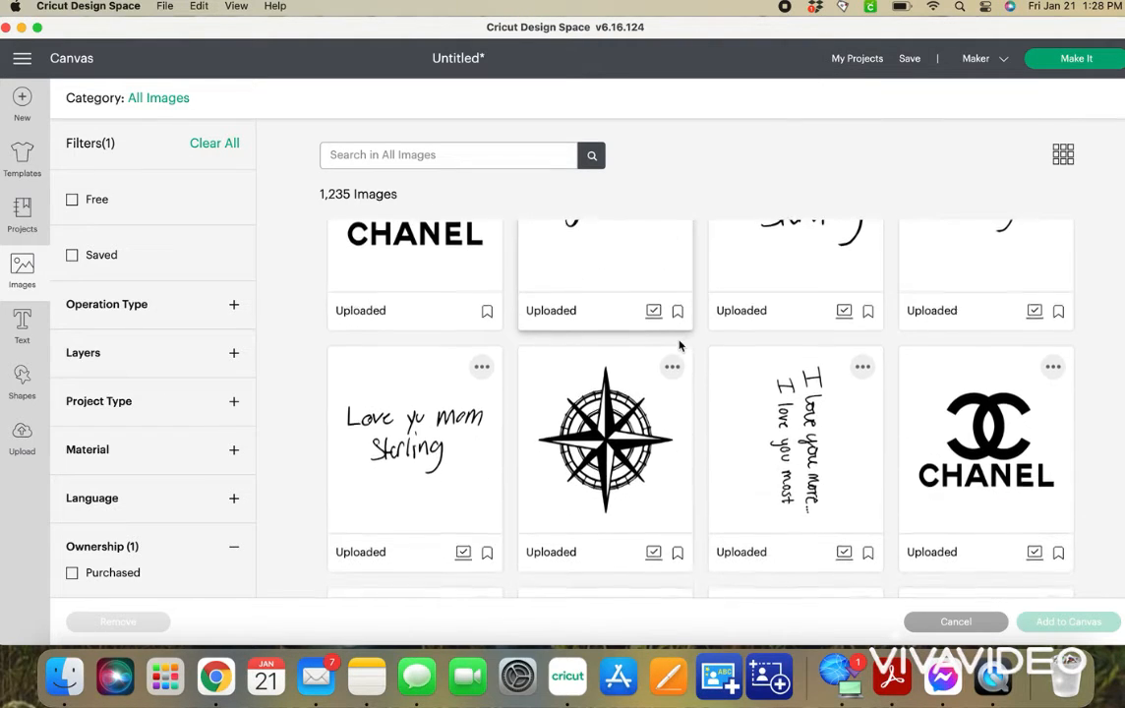
pyautogui.scroll(4, 678, 345)
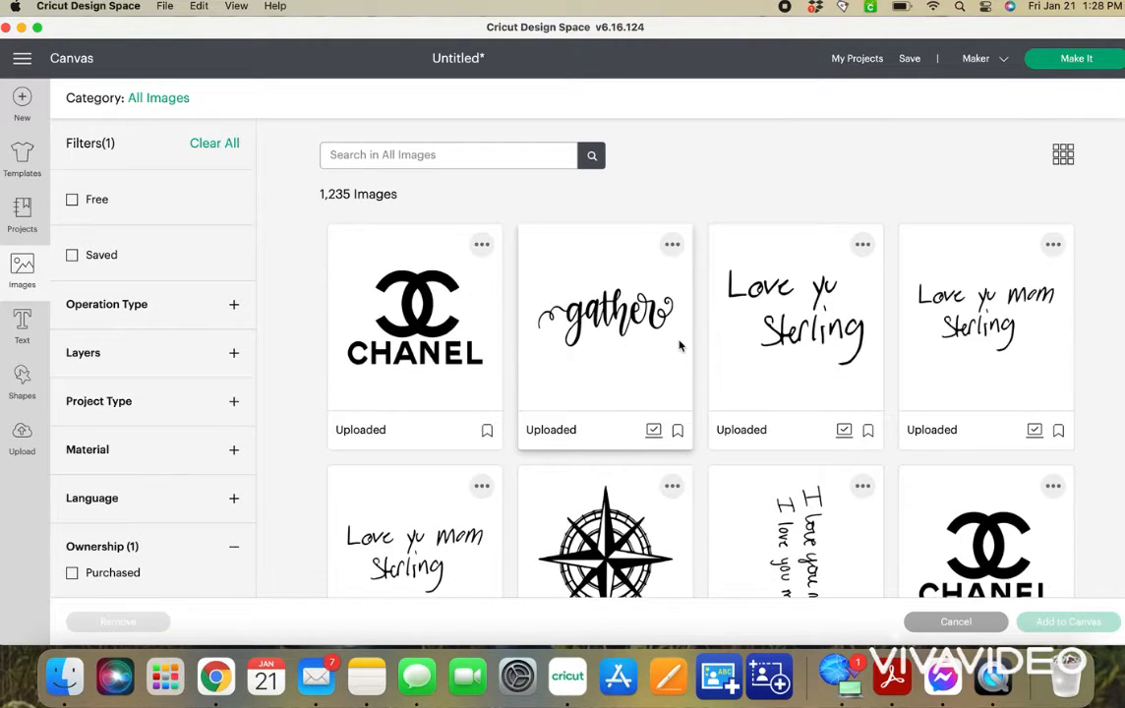
pyautogui.scroll(-3, 678, 345)
pyautogui.scroll(-12, 678, 345)
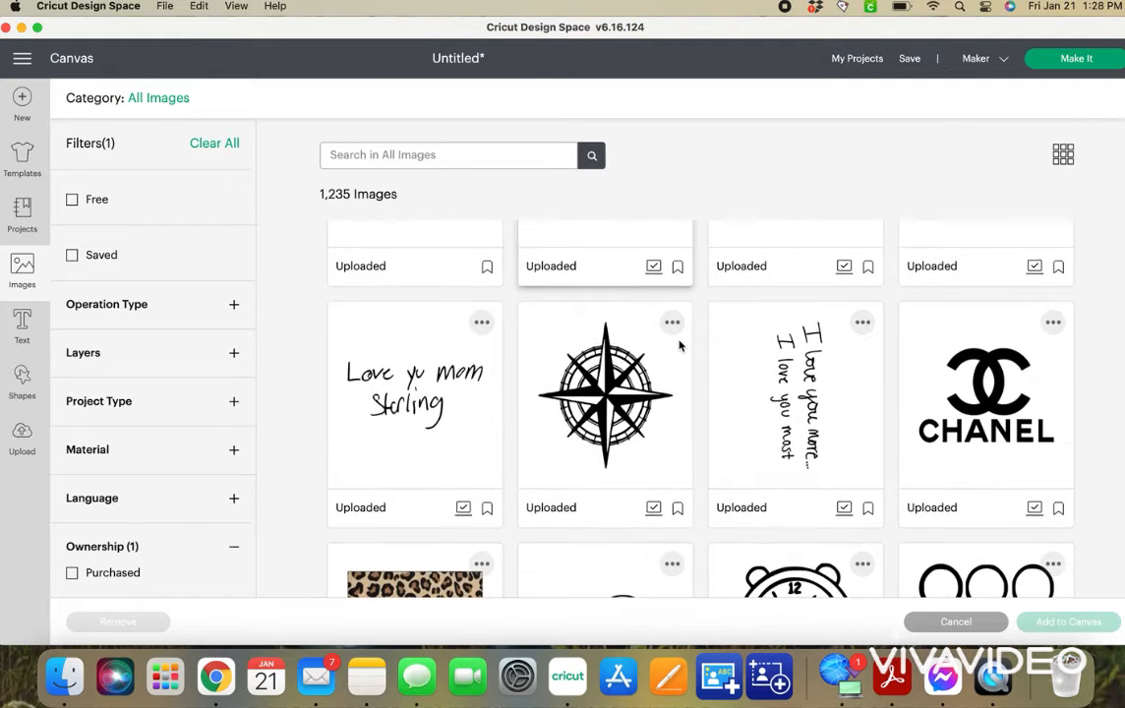
pyautogui.scroll(-20, 678, 345)
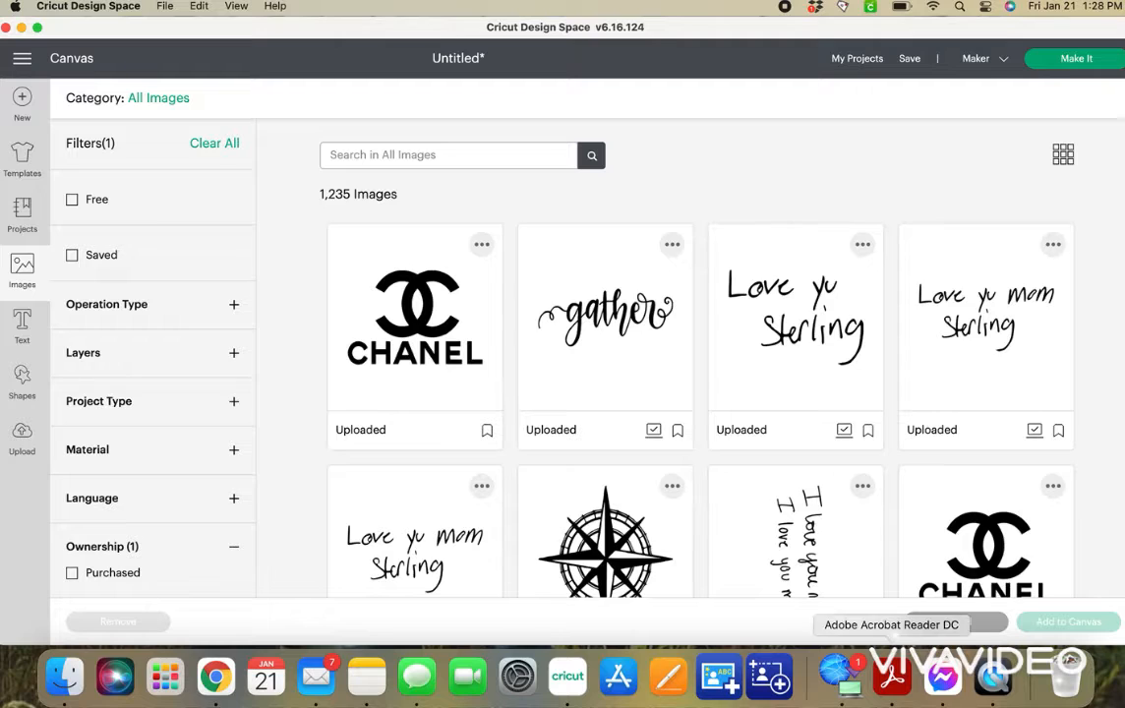
pyautogui.click(949, 622)
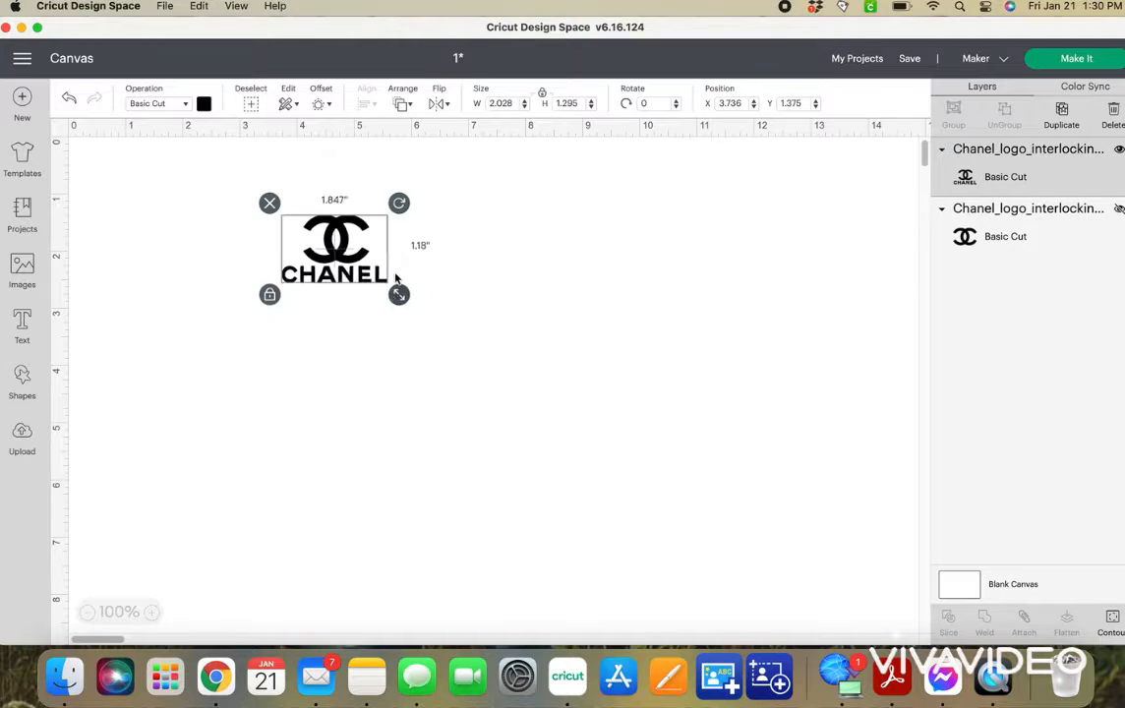
# Place the small full Chanel logo at about x 3.7", y 1.4" and duplicate it five times.
pyautogui.moveTo(402, 285); pyautogui.dragTo(357, 248)
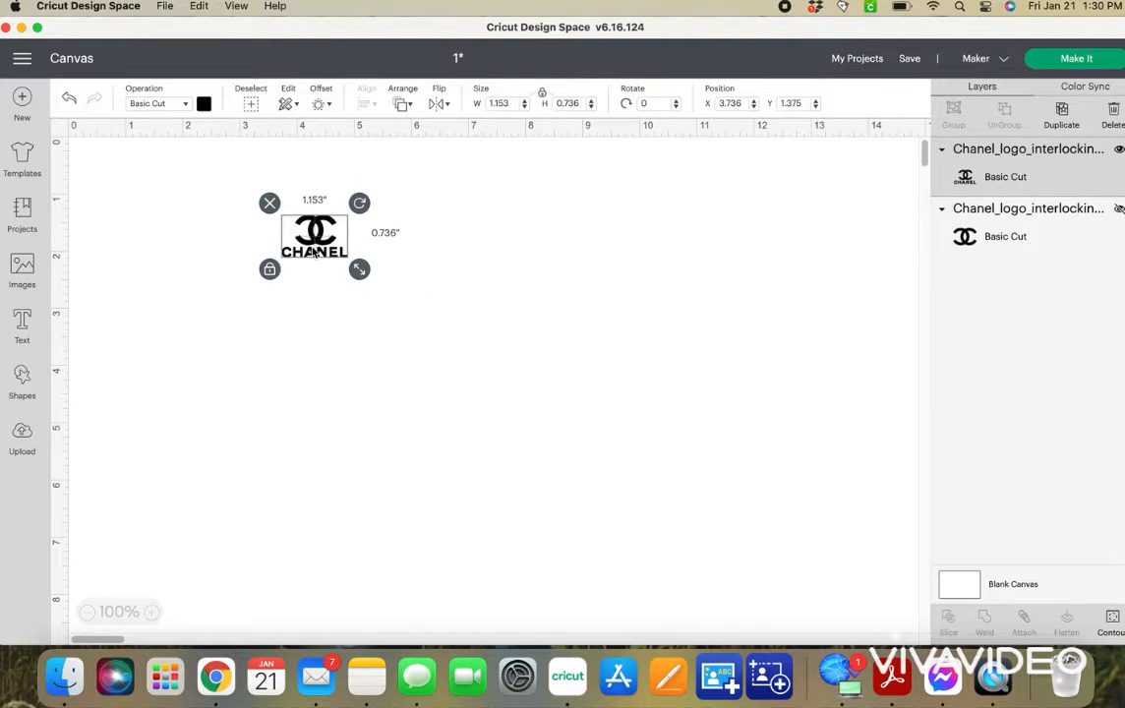
pyautogui.press('super+d')
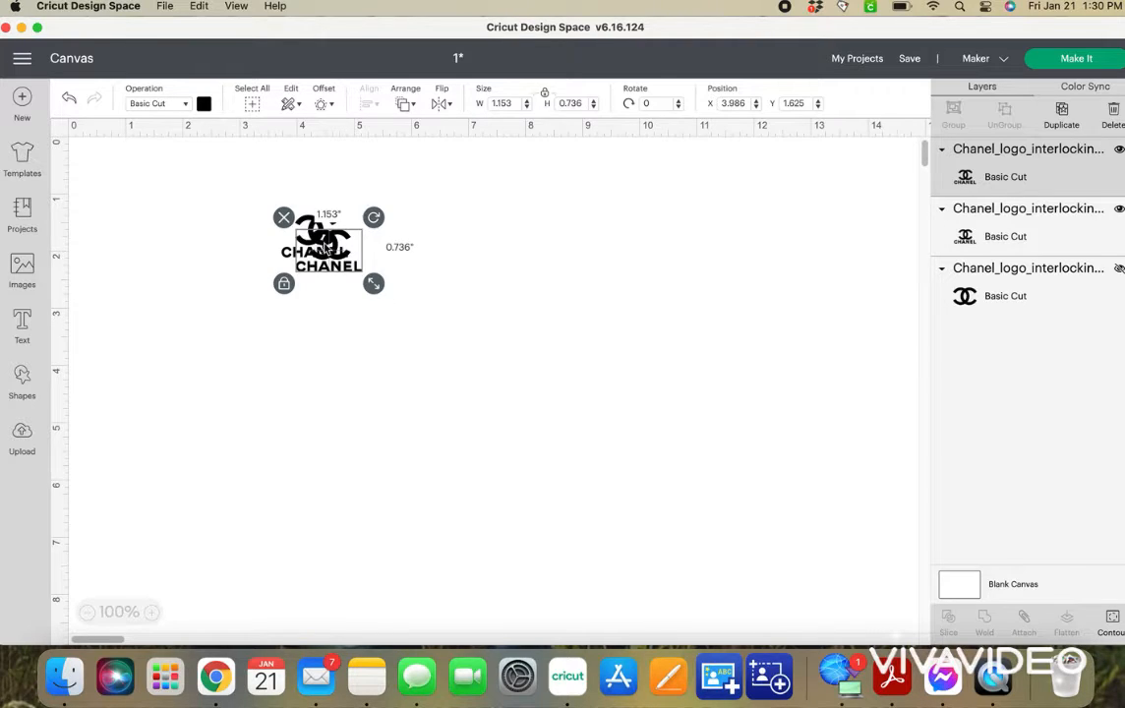
pyautogui.press('super+d')
pyautogui.press('super+d')
pyautogui.press('super+d')
pyautogui.press('super+d')
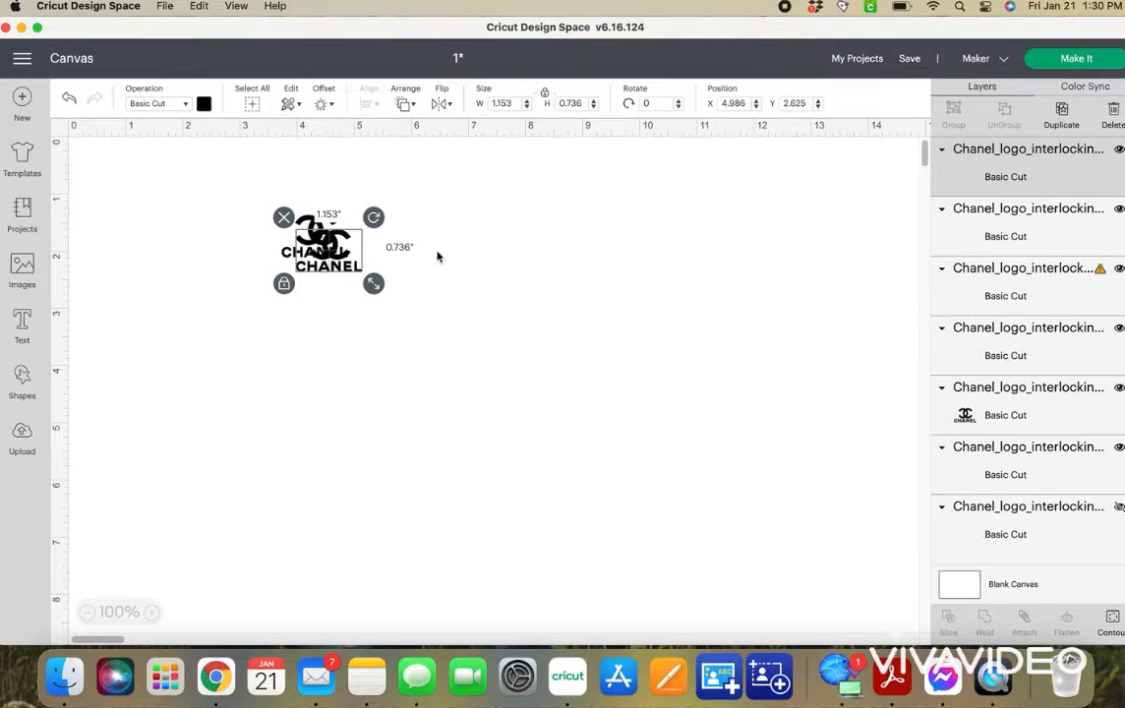
# Arrange the small Chanel logo copies beside and below the original as two rows of three.
pyautogui.moveTo(457, 232); pyautogui.dragTo(391, 236)
pyautogui.moveTo(483, 342); pyautogui.dragTo(457, 257)
pyautogui.moveTo(393, 317); pyautogui.dragTo(327, 304)
pyautogui.moveTo(472, 336); pyautogui.dragTo(413, 298)
pyautogui.moveTo(568, 305); pyautogui.dragTo(466, 307)
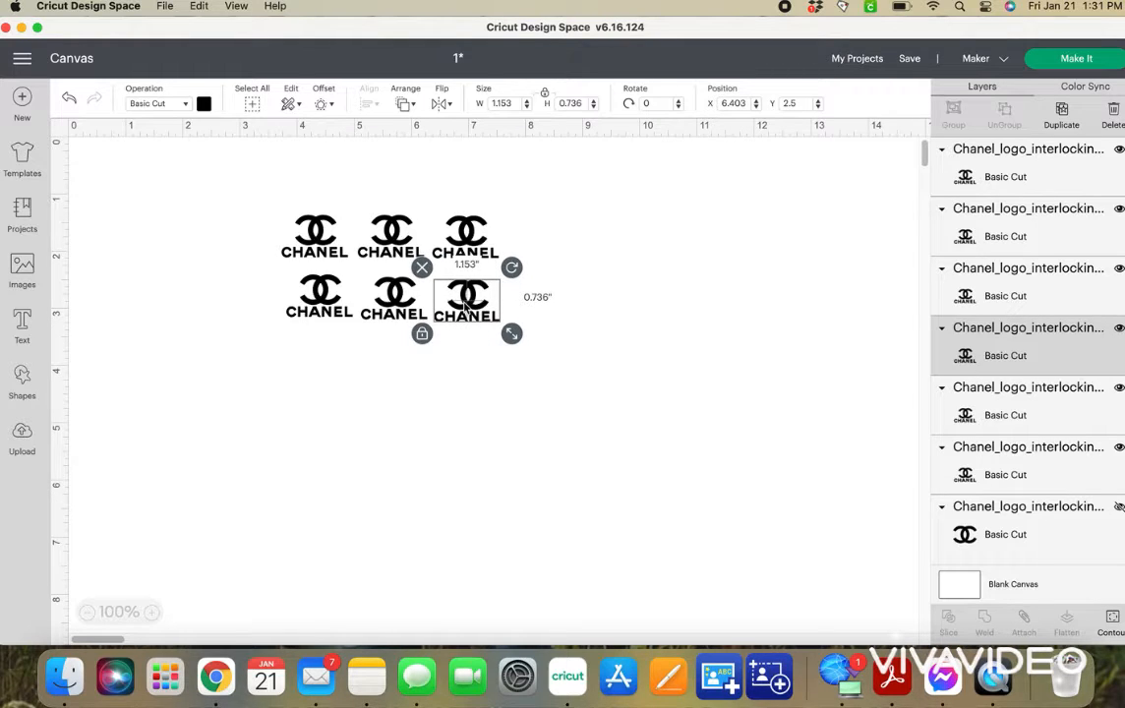
# Paste three more small logos, extending both rows to four and starting a third row at about x 3.9", y 3.5".
pyautogui.press('super+v')
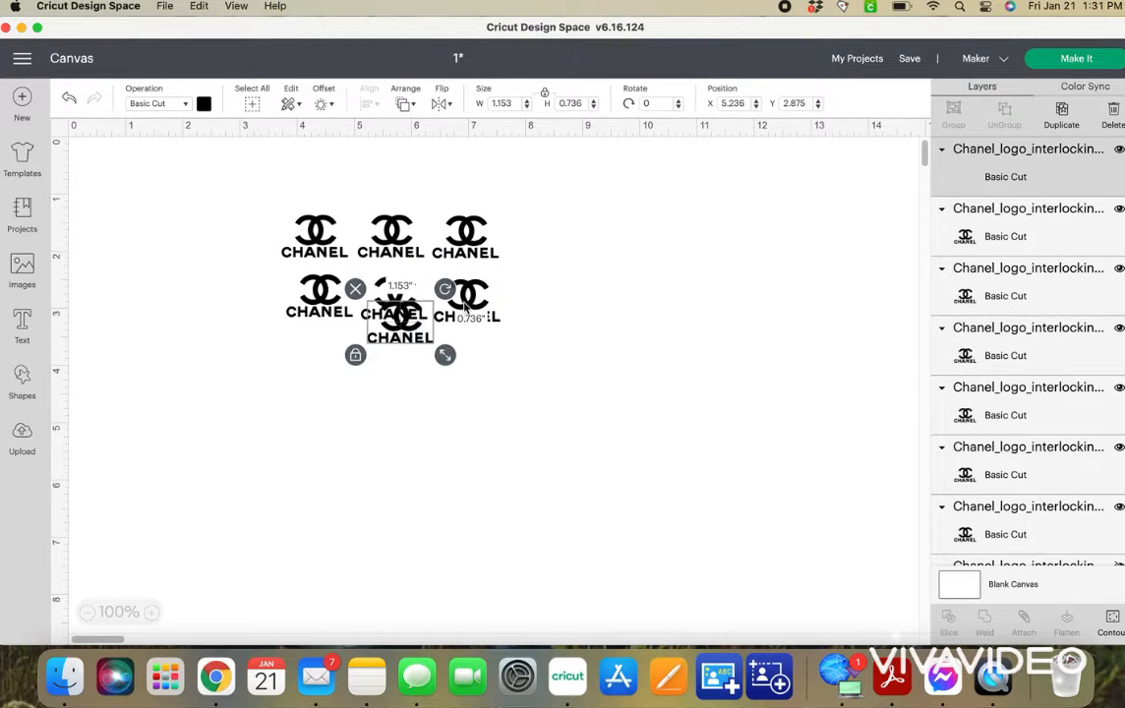
pyautogui.press('super+v')
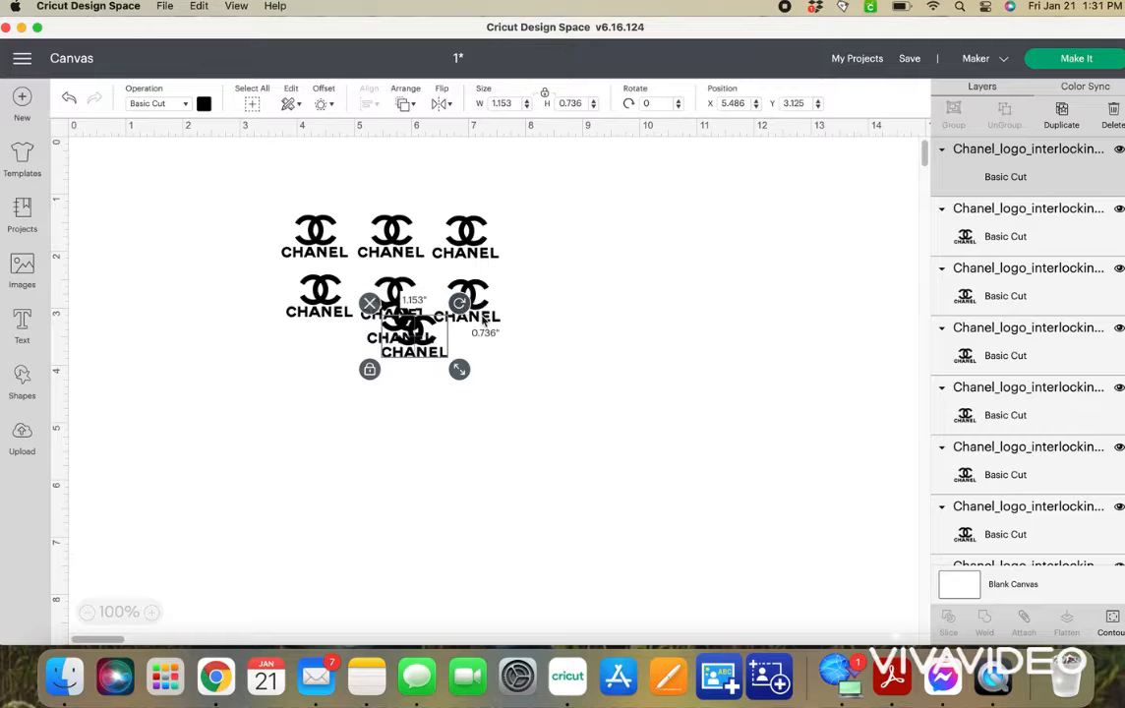
pyautogui.press('super+v')
pyautogui.moveTo(408, 344); pyautogui.dragTo(537, 245)
pyautogui.moveTo(448, 375); pyautogui.dragTo(550, 308)
pyautogui.moveTo(405, 332); pyautogui.dragTo(333, 370)
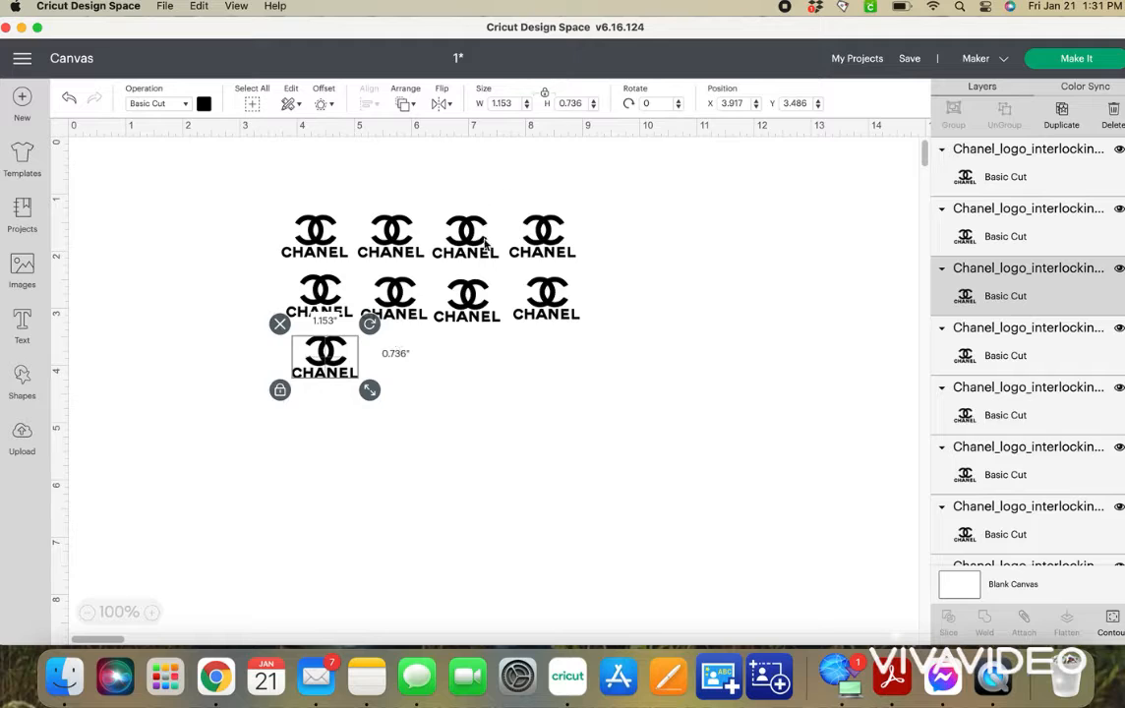
# Paste three more small Chanel logos and place them in the third row to complete a four-by-three grid.
pyautogui.press('super+v')
pyautogui.moveTo(359, 389); pyautogui.dragTo(410, 362)
pyautogui.press('super+v')
pyautogui.moveTo(439, 387); pyautogui.dragTo(553, 360)
pyautogui.press('super+v')
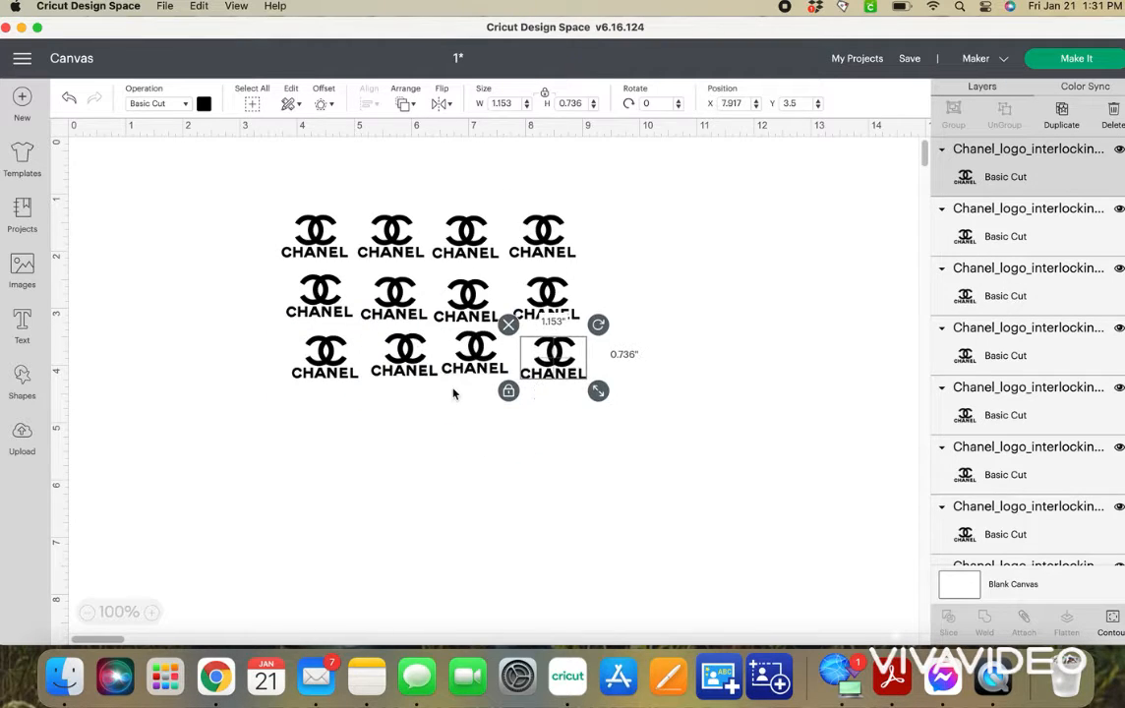
# Align the three logos of the grid's first column with Center Horizontally.
pyautogui.moveTo(289, 155); pyautogui.dragTo(340, 391)
pyautogui.click(406, 106)
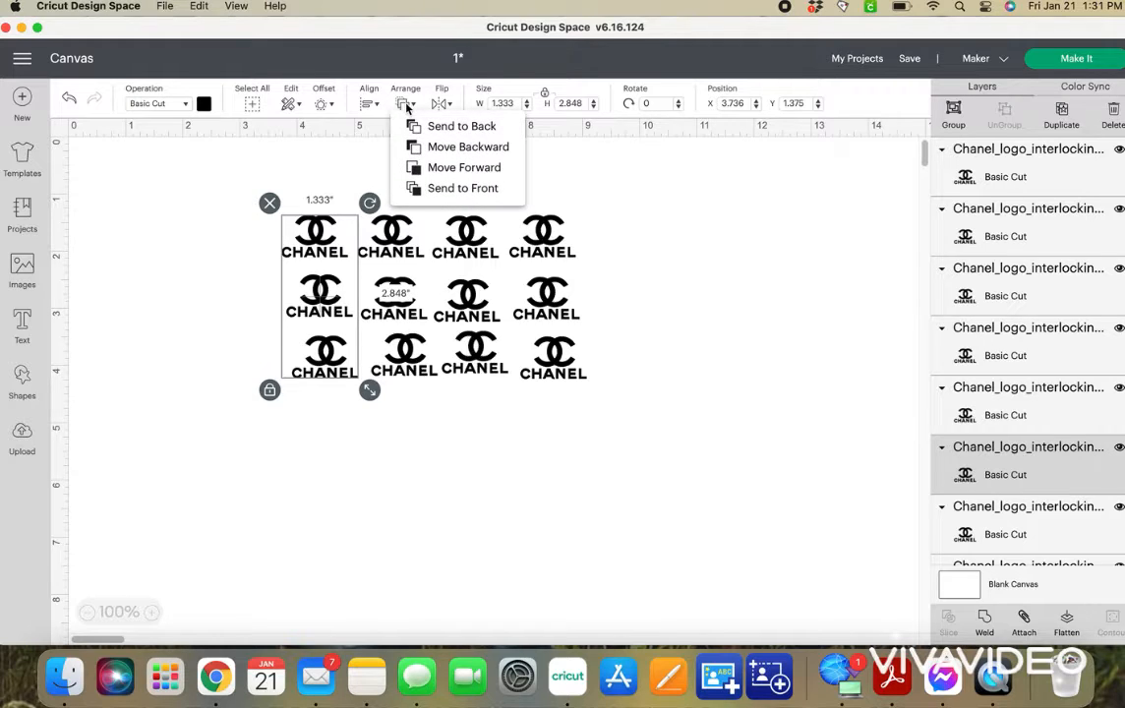
pyautogui.click(368, 106)
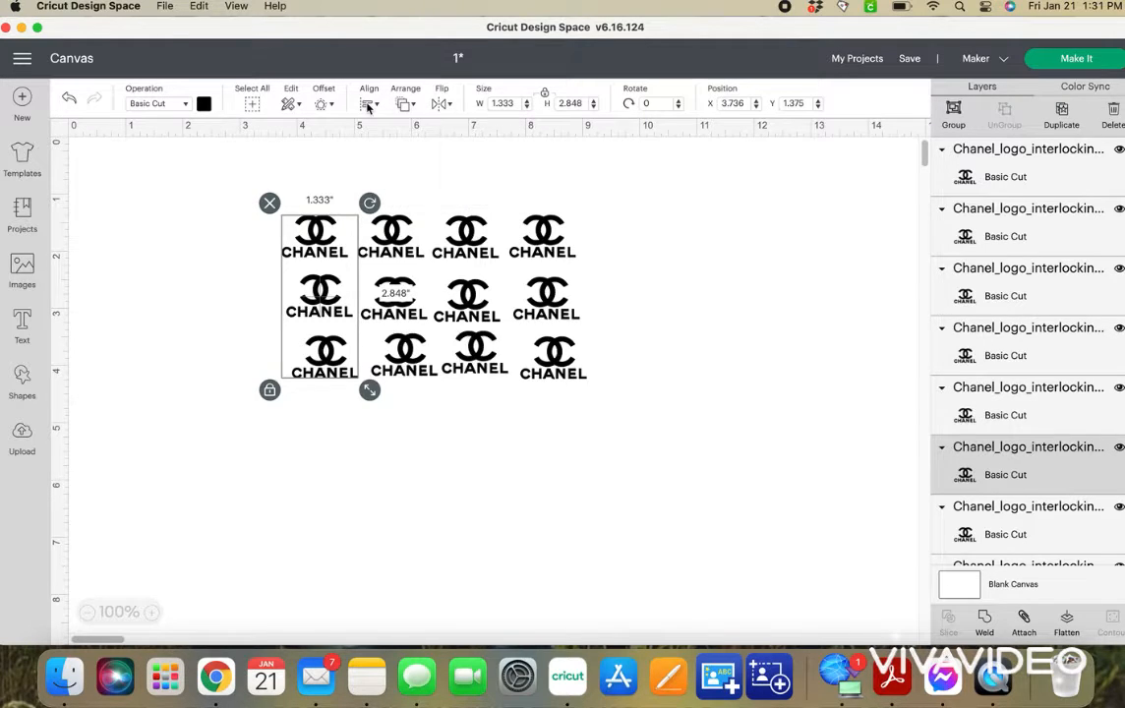
pyautogui.click(368, 105)
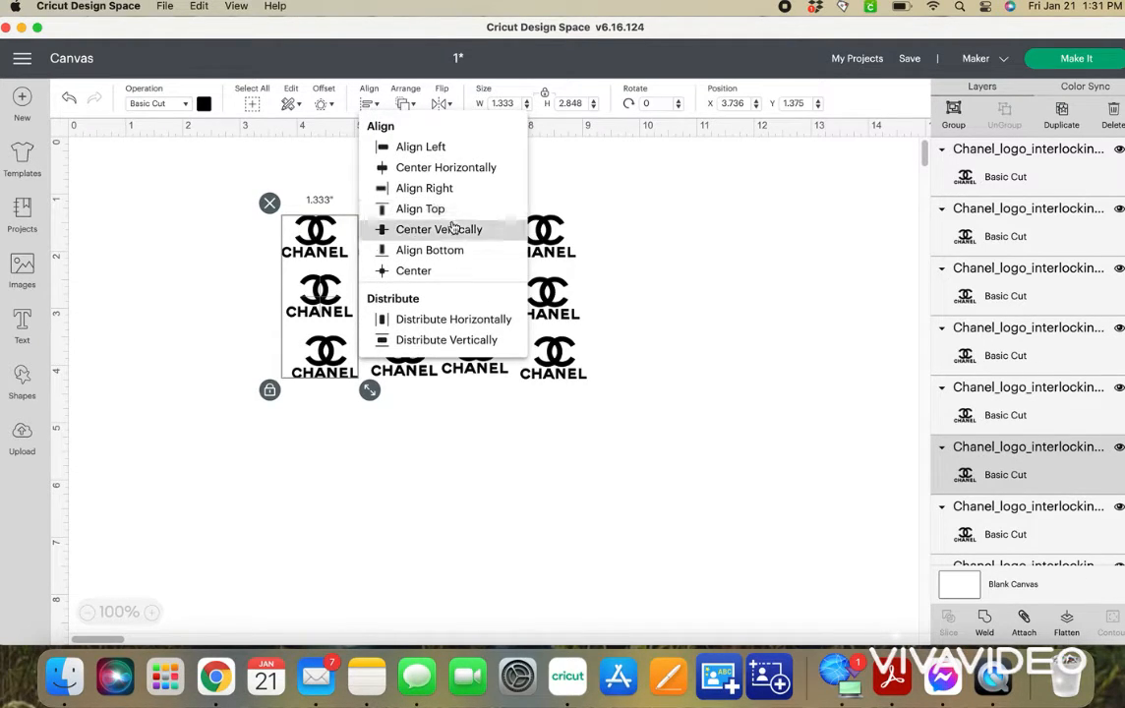
pyautogui.click(462, 168)
pyautogui.click(378, 217)
# Align the logos of the grid's second column and those of the third column with Center Horizontally, one column at a time.
pyautogui.moveTo(384, 158); pyautogui.dragTo(413, 397)
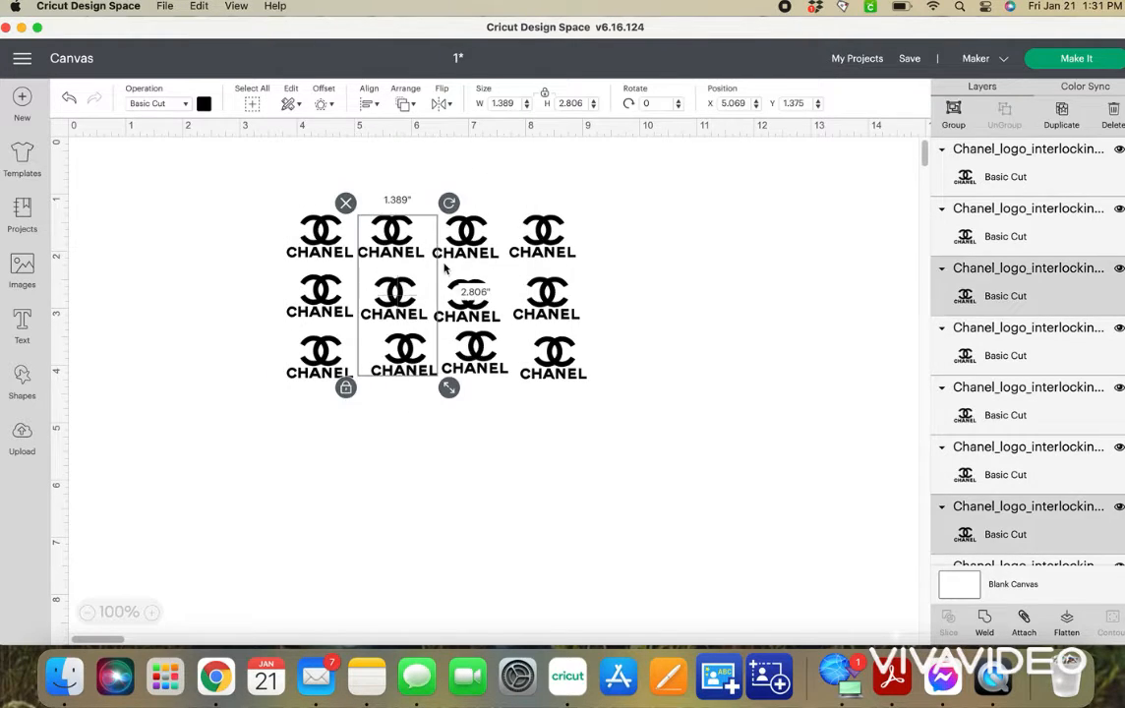
pyautogui.click(367, 103)
pyautogui.click(413, 169)
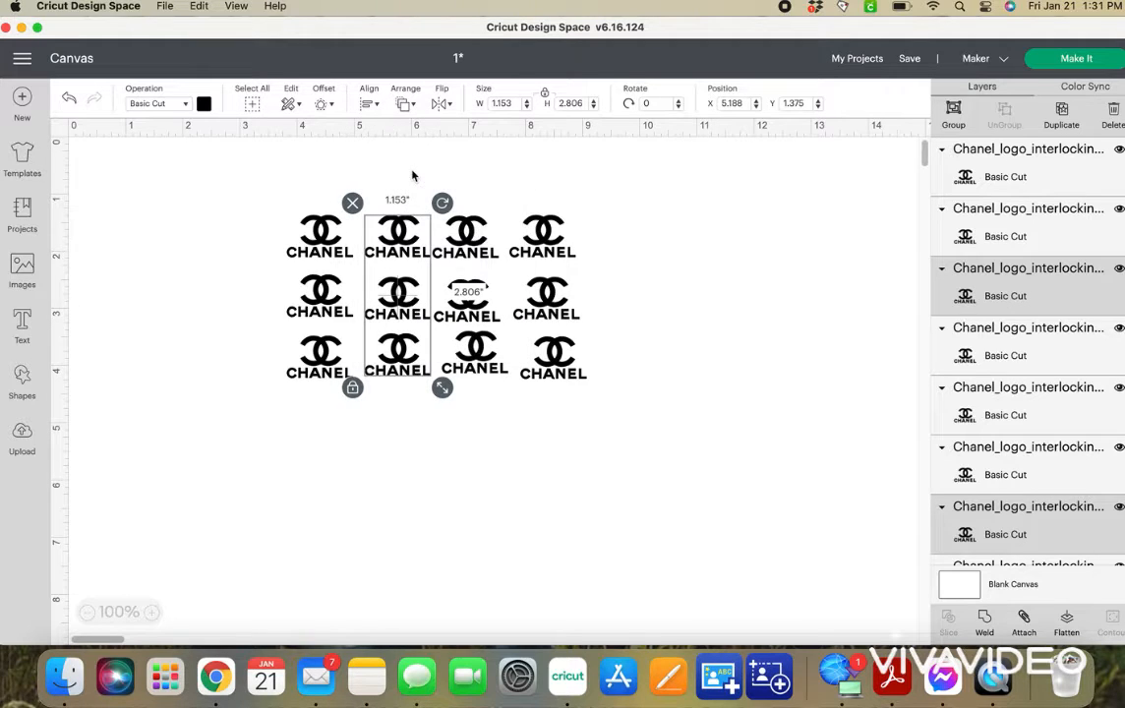
pyautogui.moveTo(461, 175); pyautogui.dragTo(498, 377)
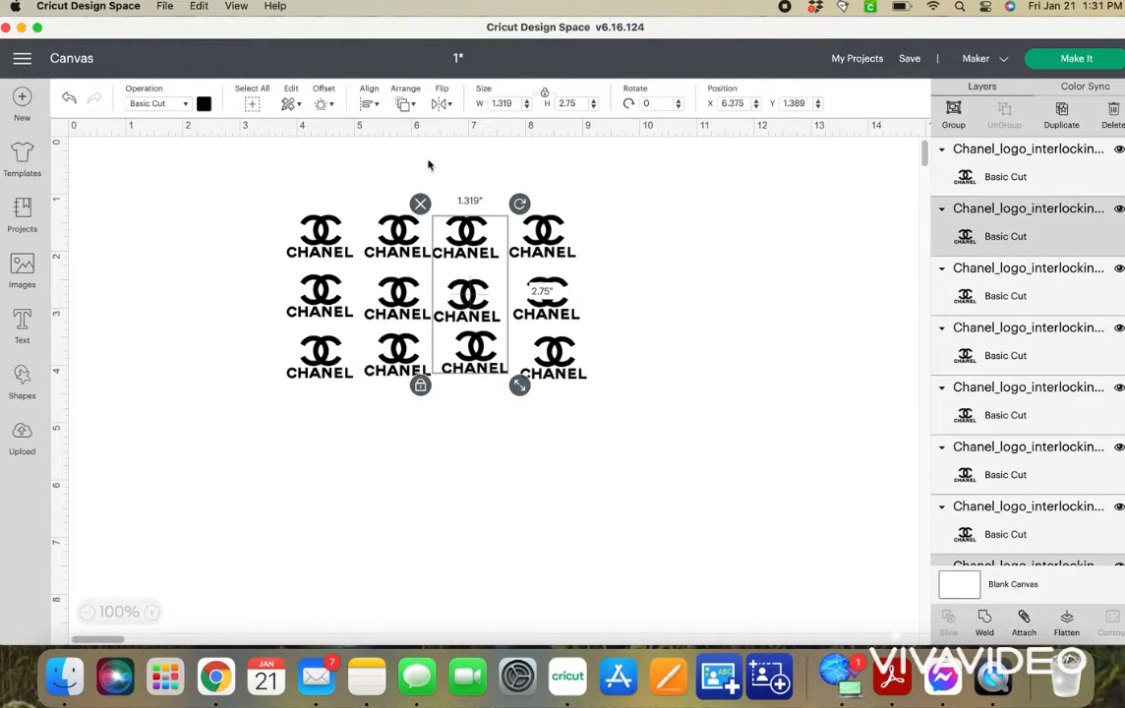
pyautogui.click(366, 102)
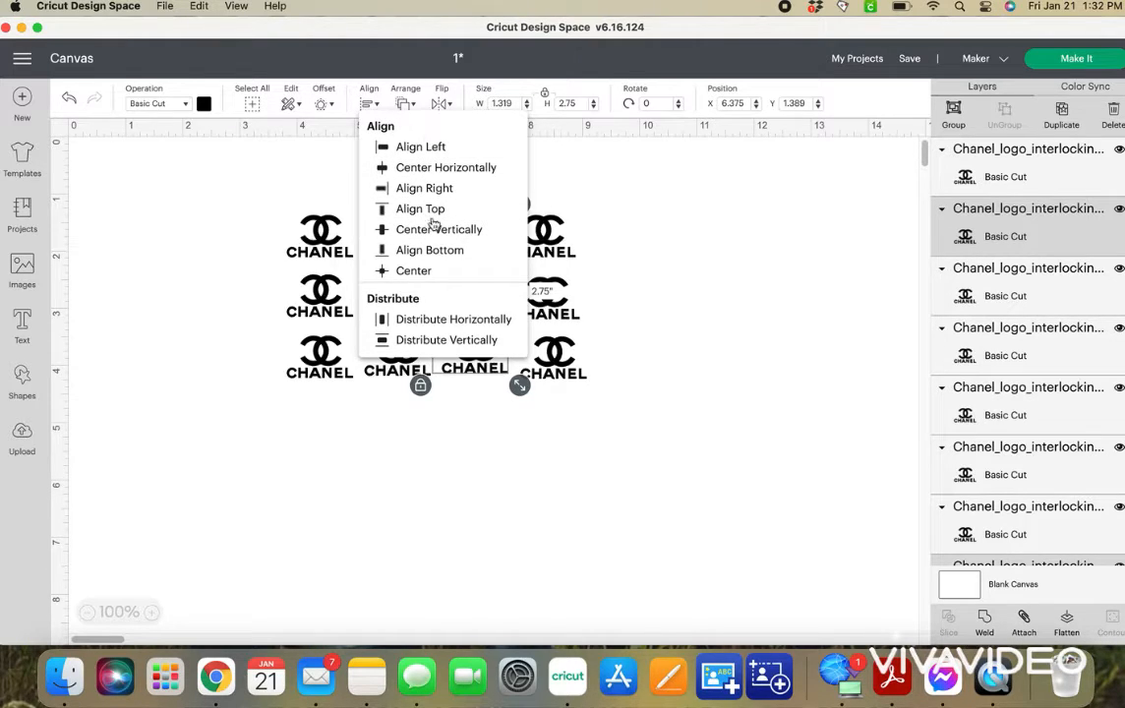
pyautogui.click(433, 168)
# Align the three logos of the grid's fourth column with Center Horizontally and deselect them.
pyautogui.moveTo(536, 173); pyautogui.dragTo(593, 366)
pyautogui.click(371, 106)
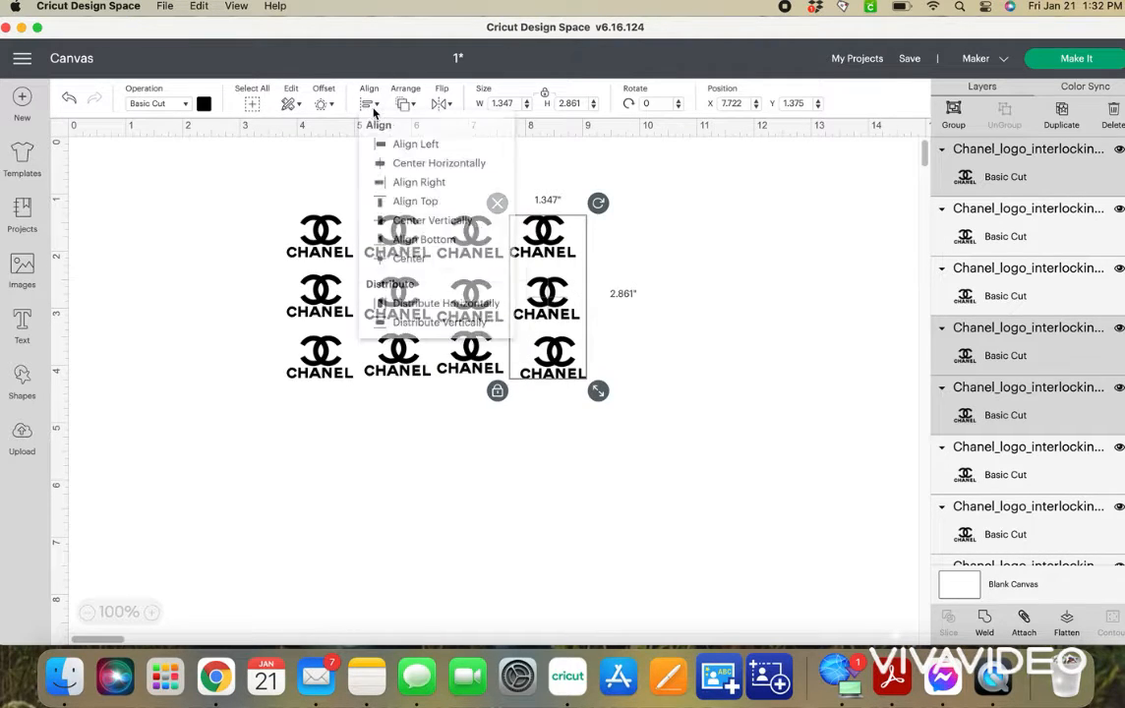
pyautogui.click(450, 171)
pyautogui.click(681, 296)
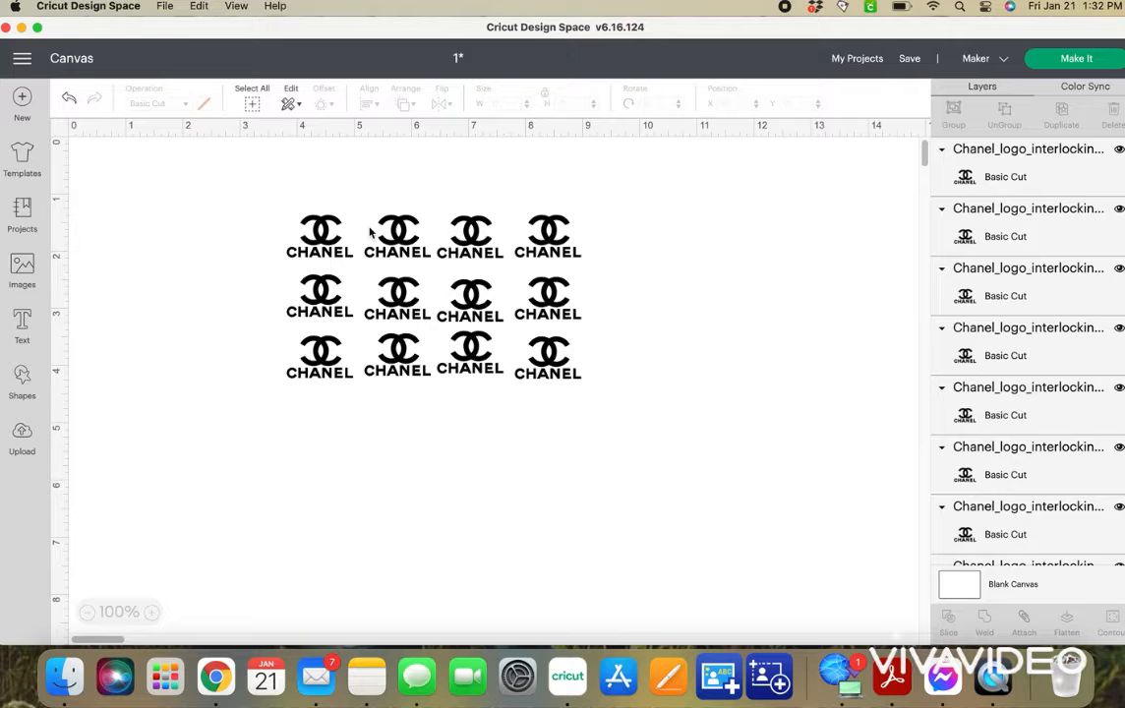
# Attach the three logos of the grid's first column together, and likewise those of the second column.
pyautogui.moveTo(237, 171); pyautogui.dragTo(728, 464)
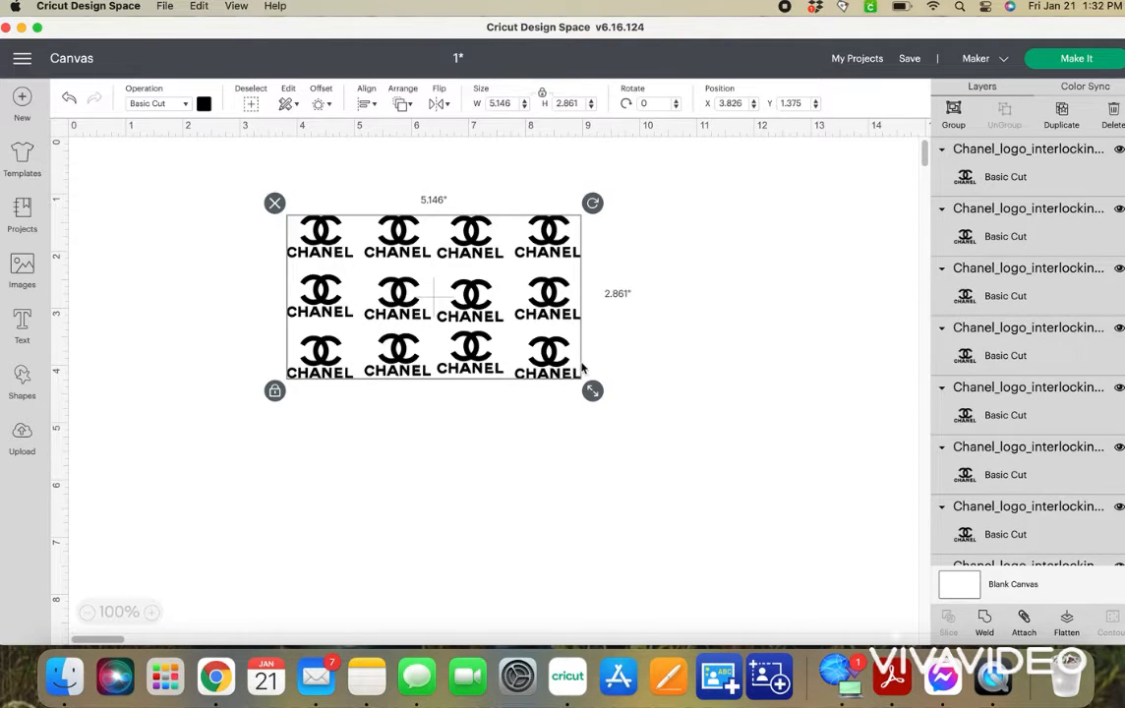
pyautogui.click(444, 505)
pyautogui.moveTo(282, 166); pyautogui.dragTo(328, 469)
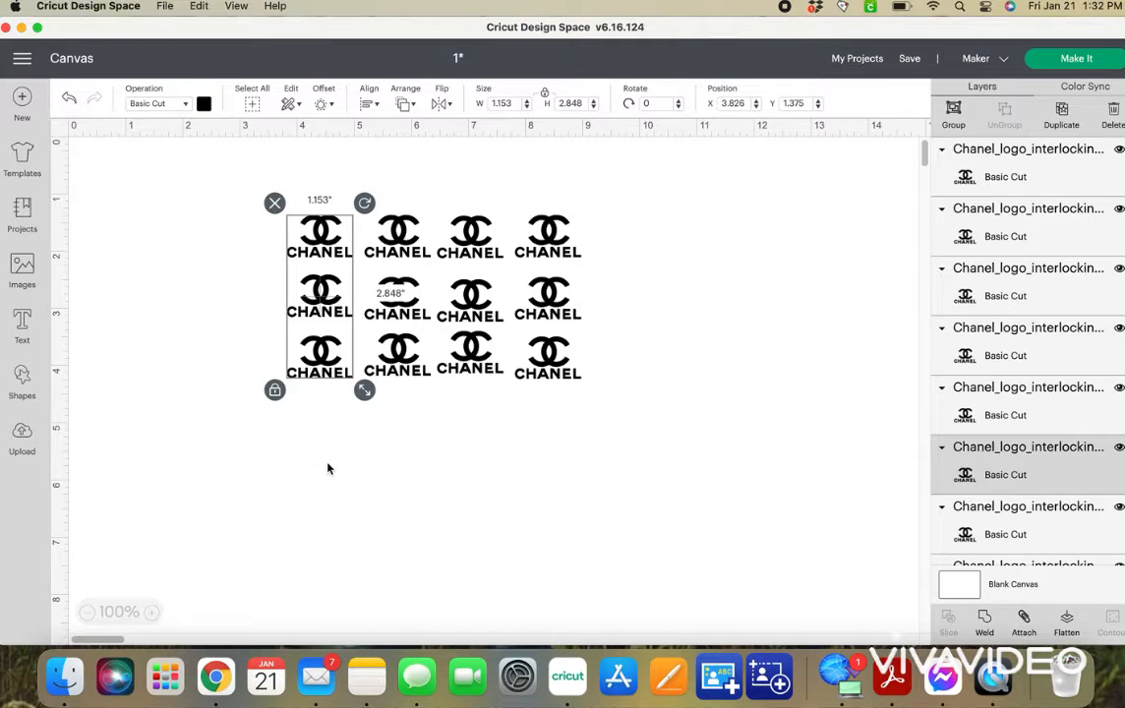
pyautogui.click(1023, 619)
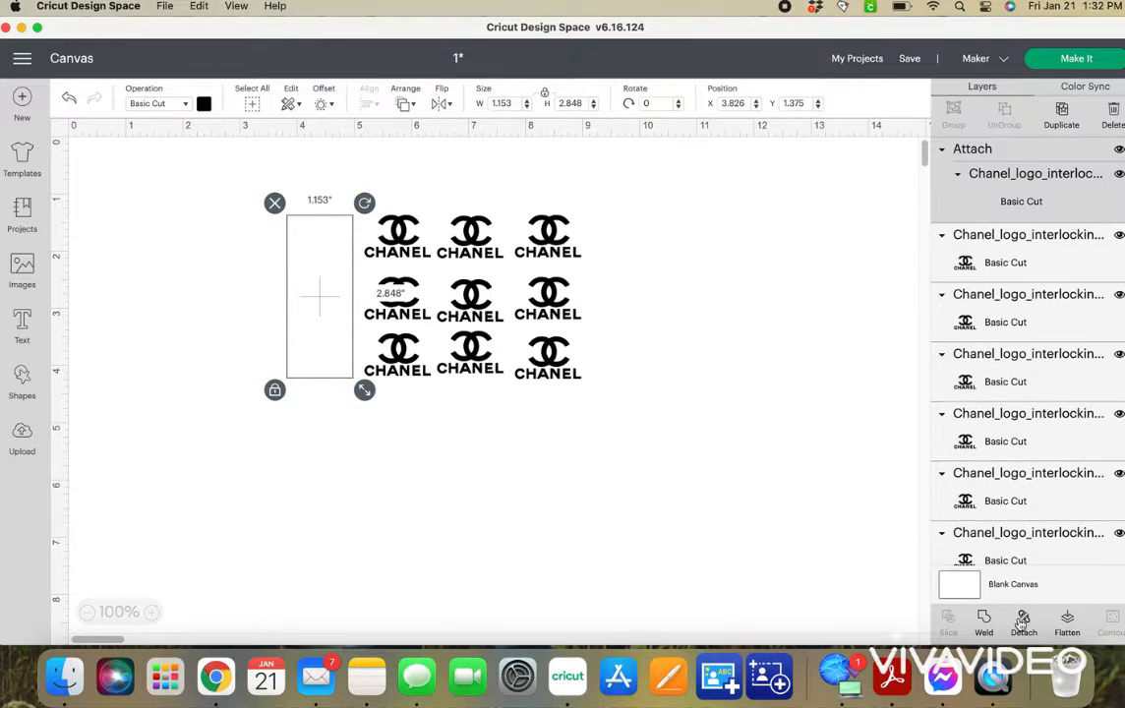
pyautogui.moveTo(397, 175); pyautogui.dragTo(398, 420)
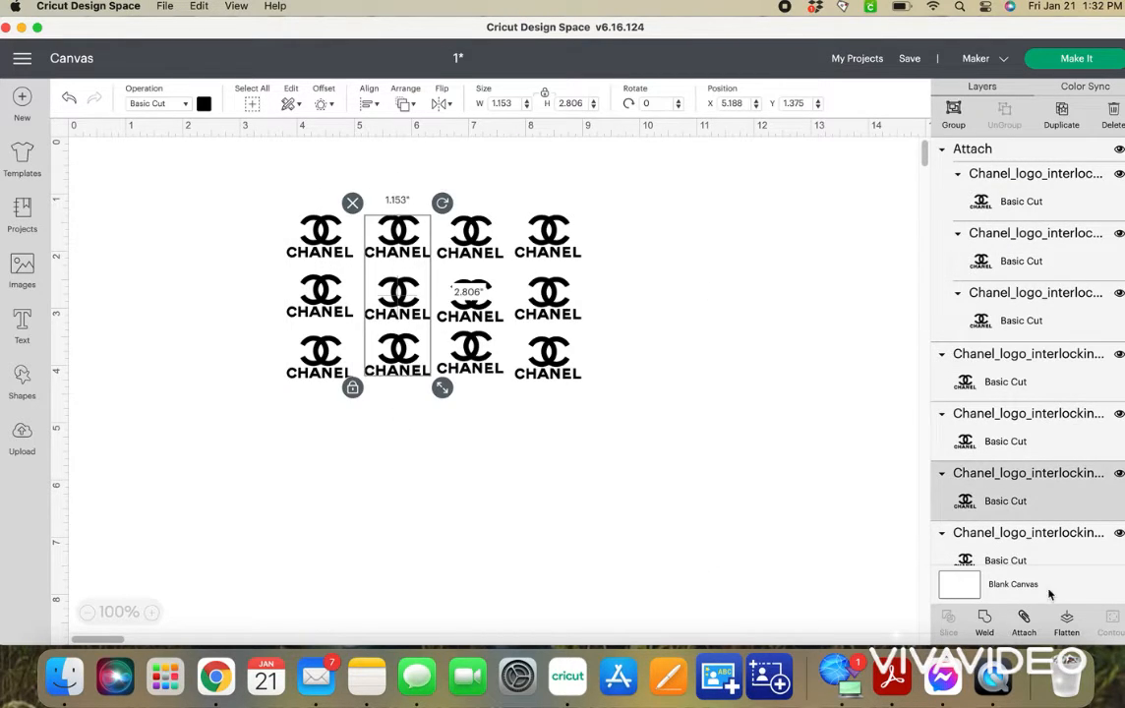
pyautogui.click(1025, 627)
# Attach the logos of the third column together and those of the fourth column together.
pyautogui.moveTo(485, 169); pyautogui.dragTo(479, 438)
pyautogui.click(1023, 620)
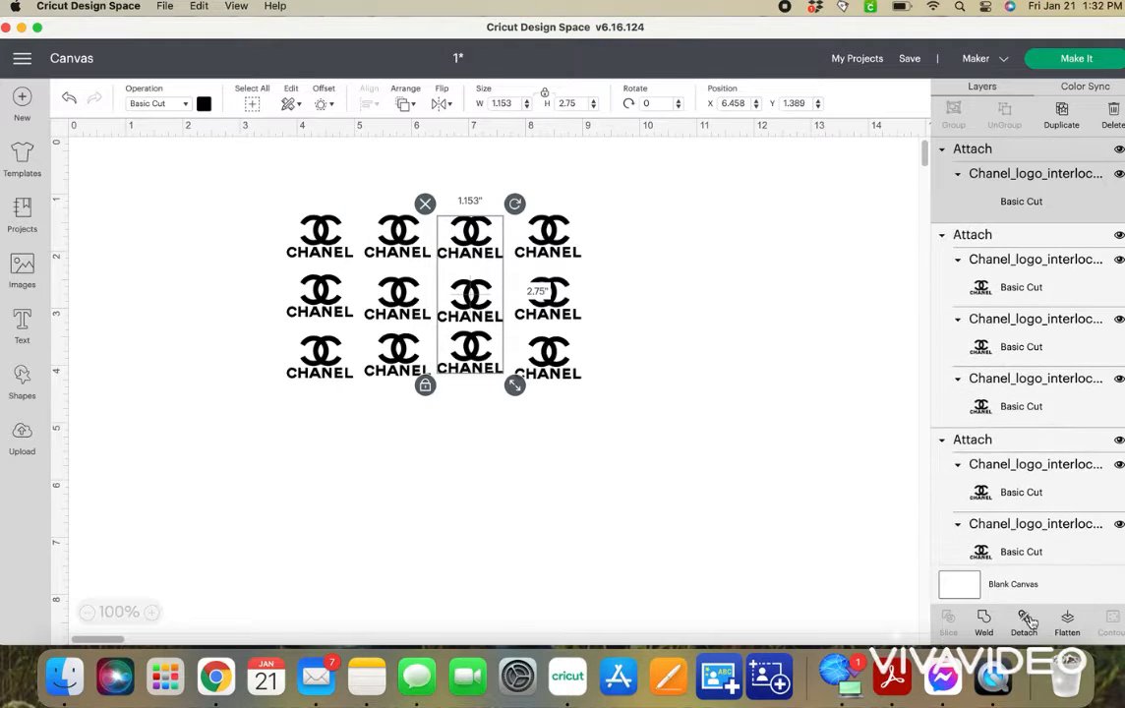
pyautogui.moveTo(539, 174); pyautogui.dragTo(615, 420)
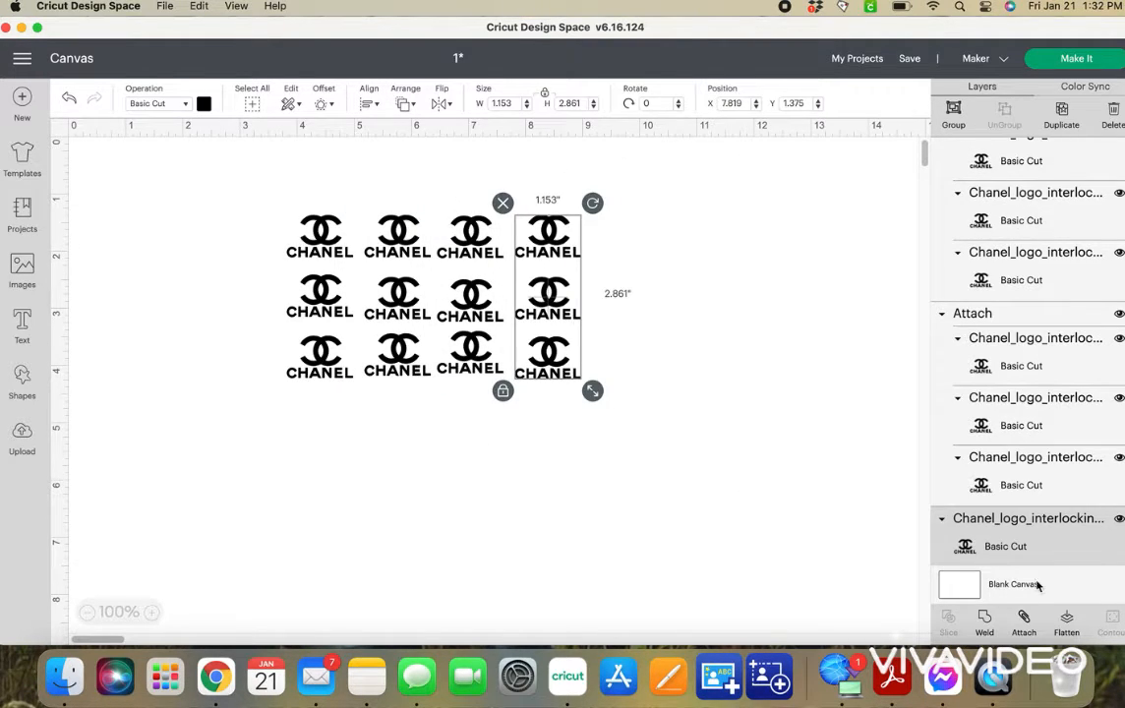
pyautogui.click(1024, 619)
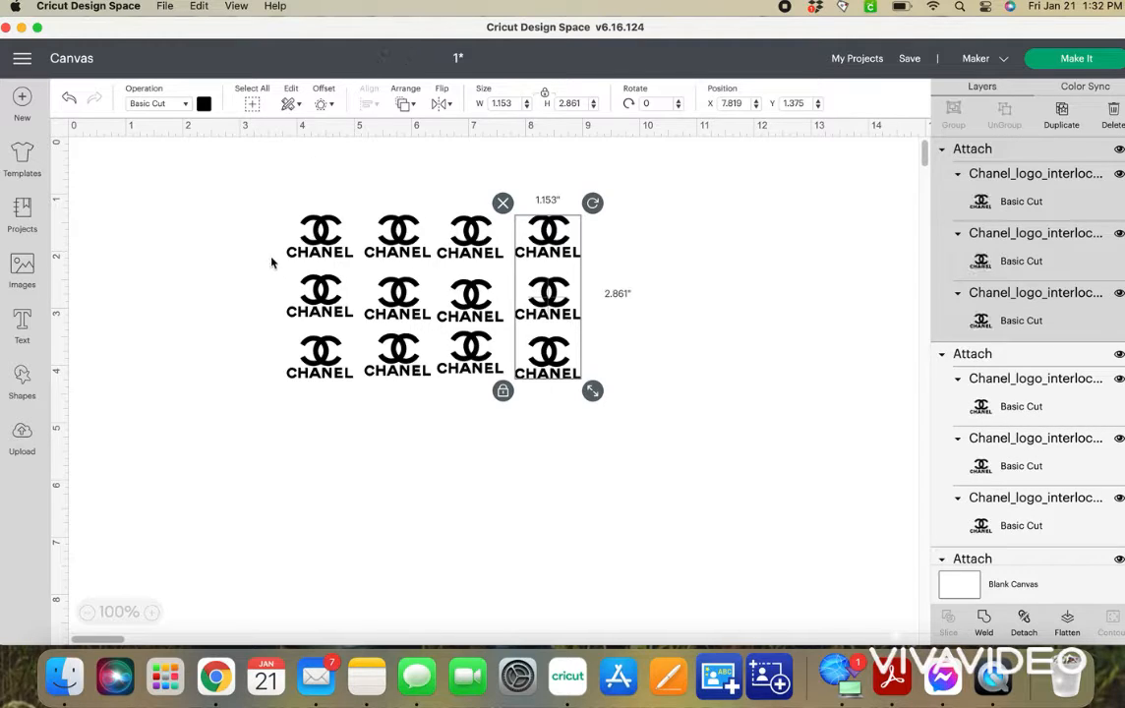
# Align the four attached columns with Center Vertically and attach them into one block.
pyautogui.moveTo(245, 203); pyautogui.dragTo(725, 447)
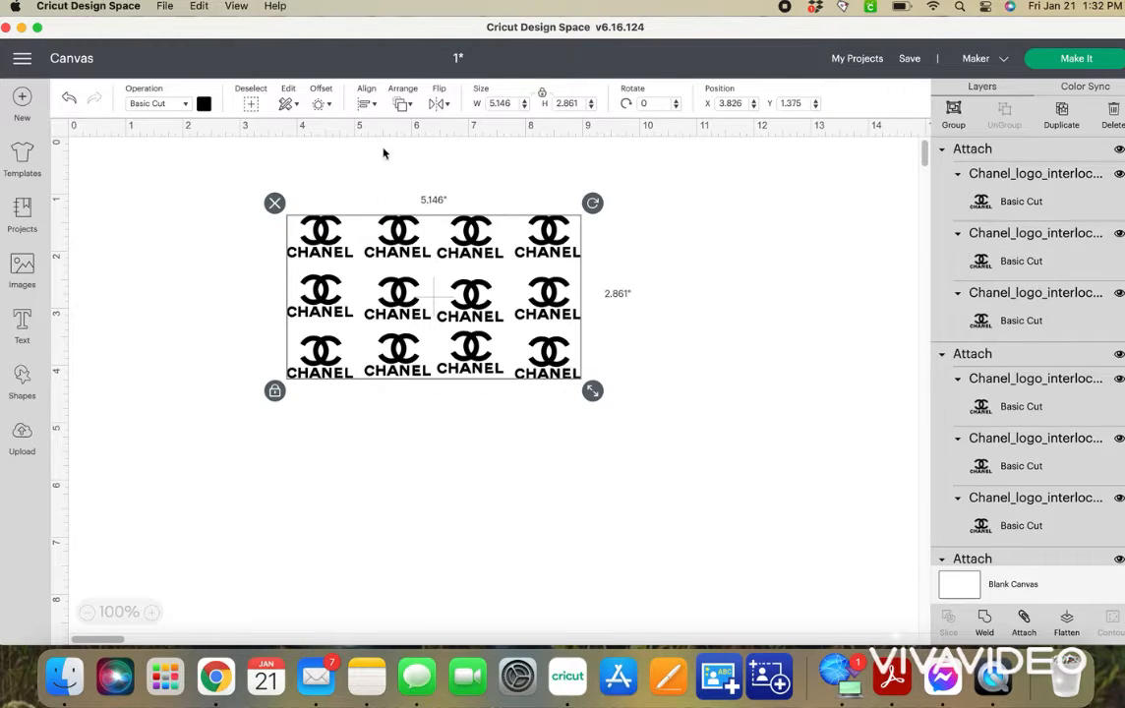
pyautogui.click(364, 104)
pyautogui.click(403, 229)
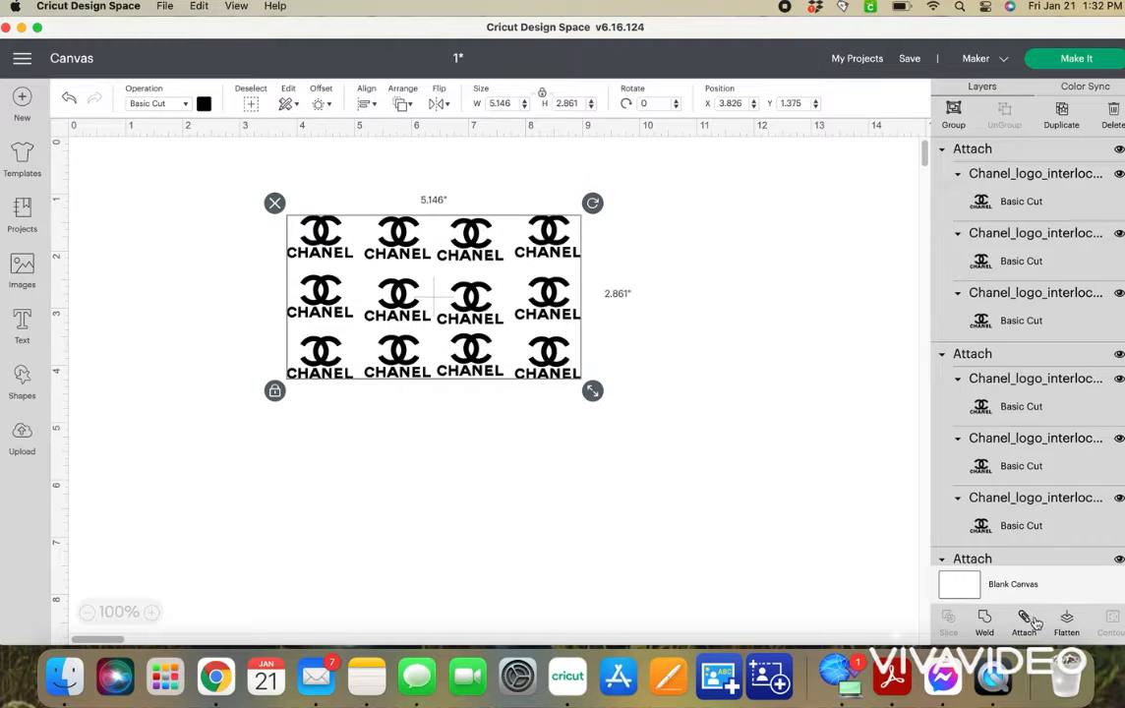
pyautogui.click(1027, 619)
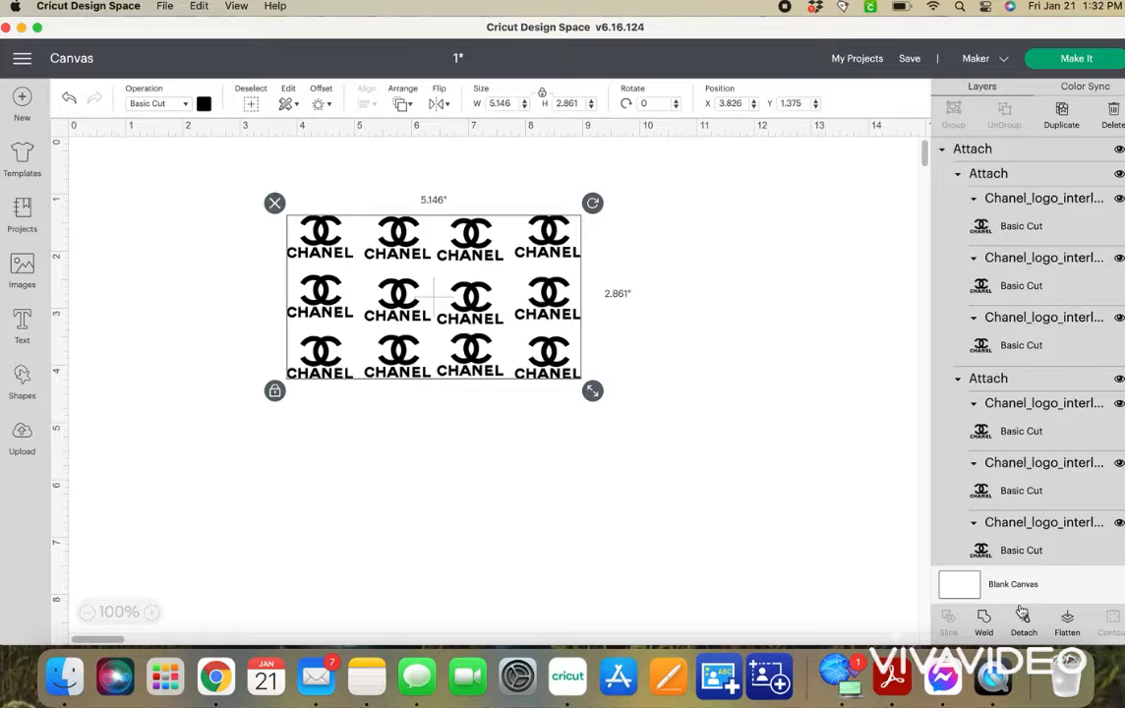
# Paste a copy of the four-by-three logo block and place it directly below the original.
pyautogui.press('super+v')
pyautogui.moveTo(392, 335); pyautogui.dragTo(377, 500)
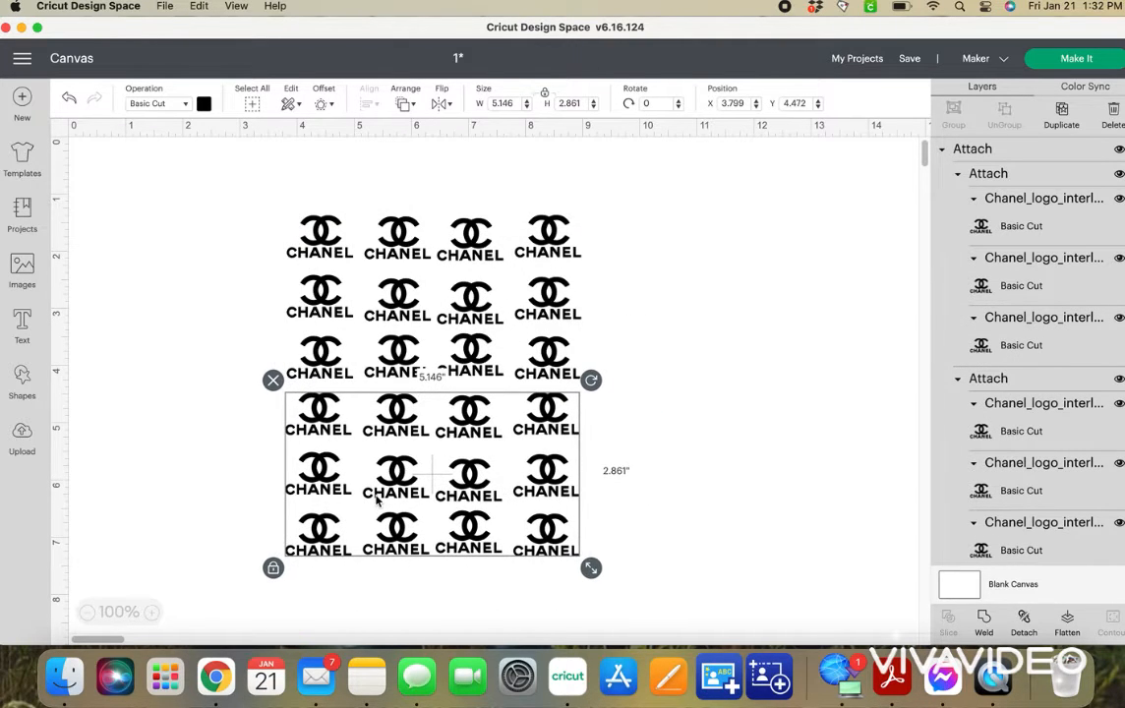
# Align the two stacked logo blocks with Center Horizontally and attach them.
pyautogui.moveTo(213, 154); pyautogui.dragTo(460, 503)
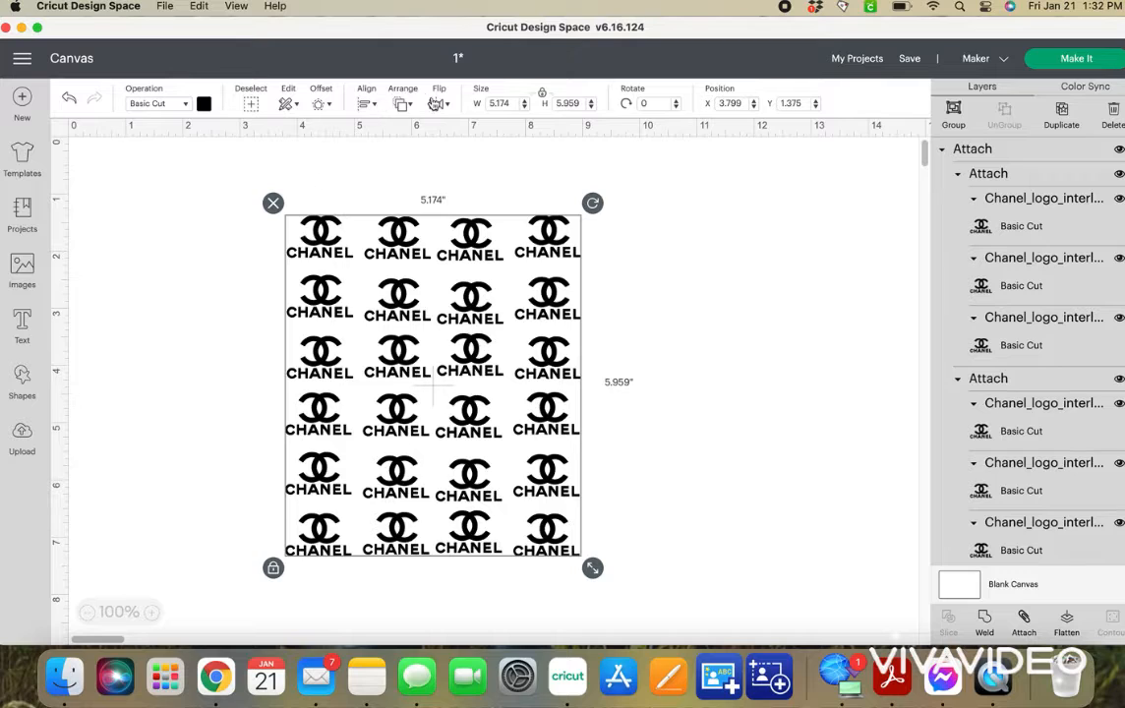
pyautogui.click(369, 104)
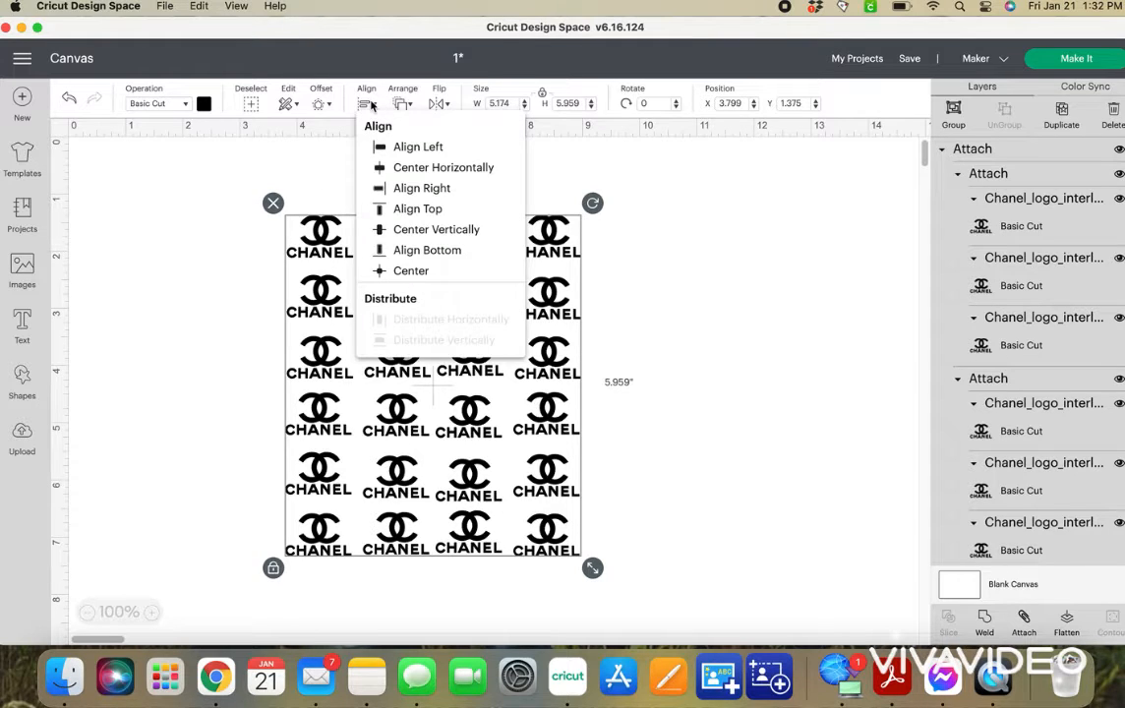
pyautogui.click(443, 168)
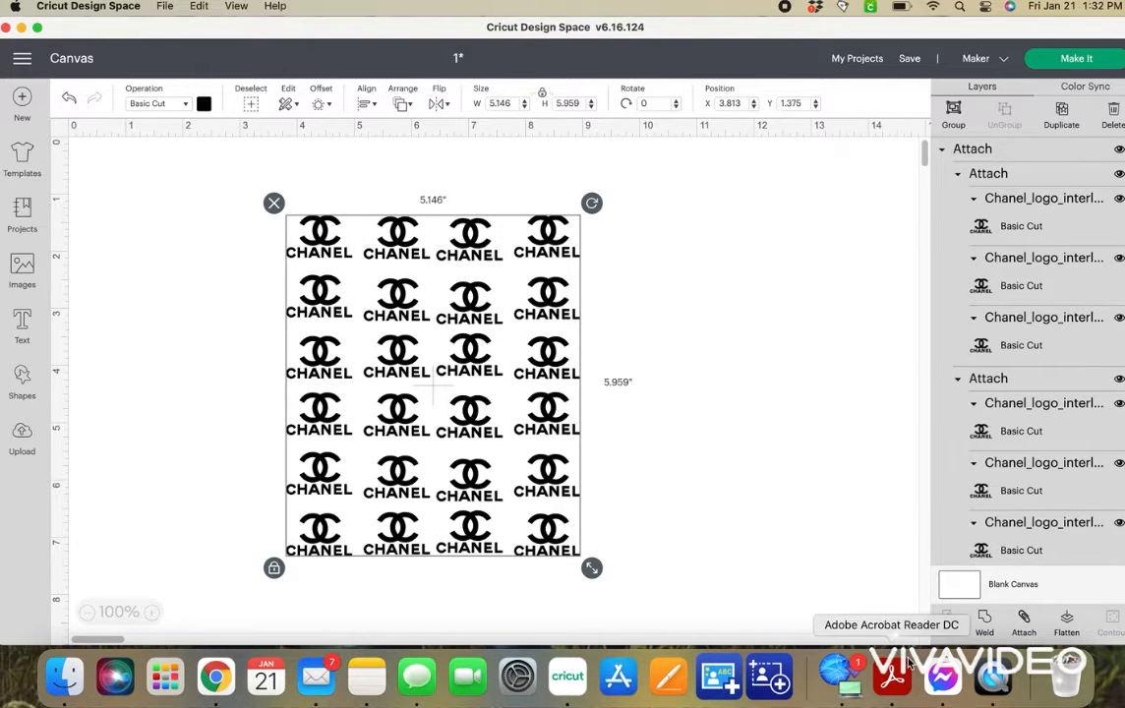
pyautogui.click(1022, 618)
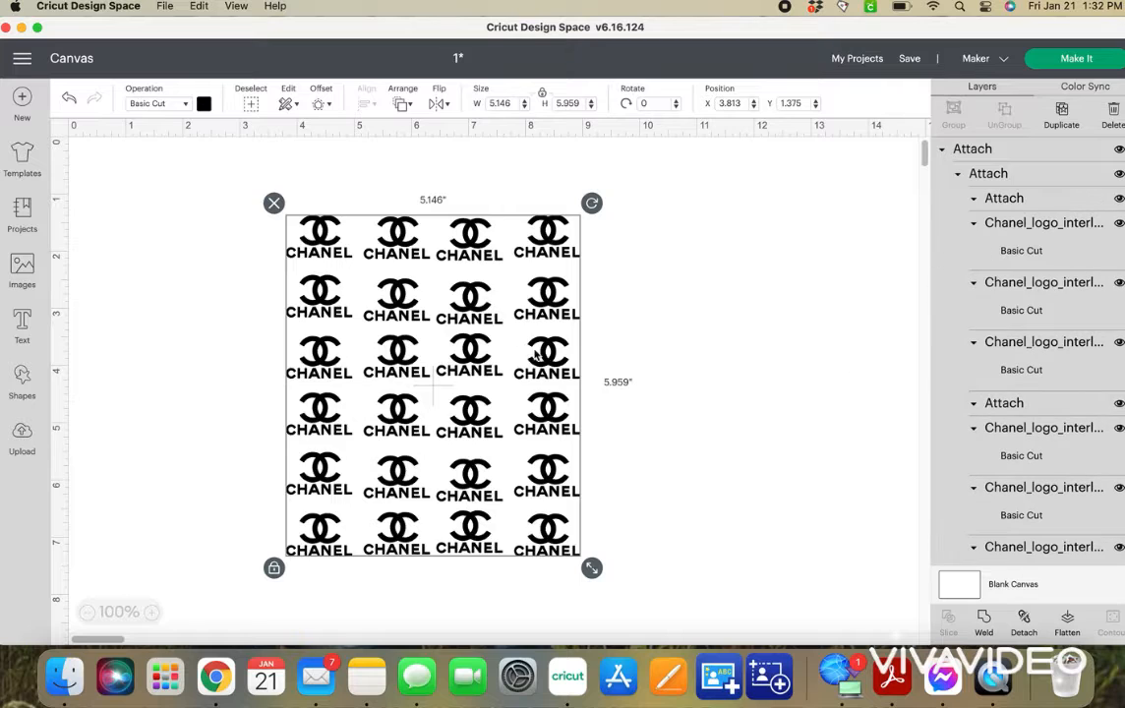
# Paste another four-by-three logo block and place it to the right of the upper three rows, shifting the six-row block left to make room.
pyautogui.press('super+v')
pyautogui.moveTo(507, 392); pyautogui.dragTo(782, 371)
pyautogui.moveTo(379, 307); pyautogui.dragTo(324, 307)
pyautogui.click(637, 363)
pyautogui.moveTo(637, 361); pyautogui.dragTo(577, 354)
# Align the six-row block and the new three-row block with Align Top.
pyautogui.moveTo(157, 160); pyautogui.dragTo(816, 424)
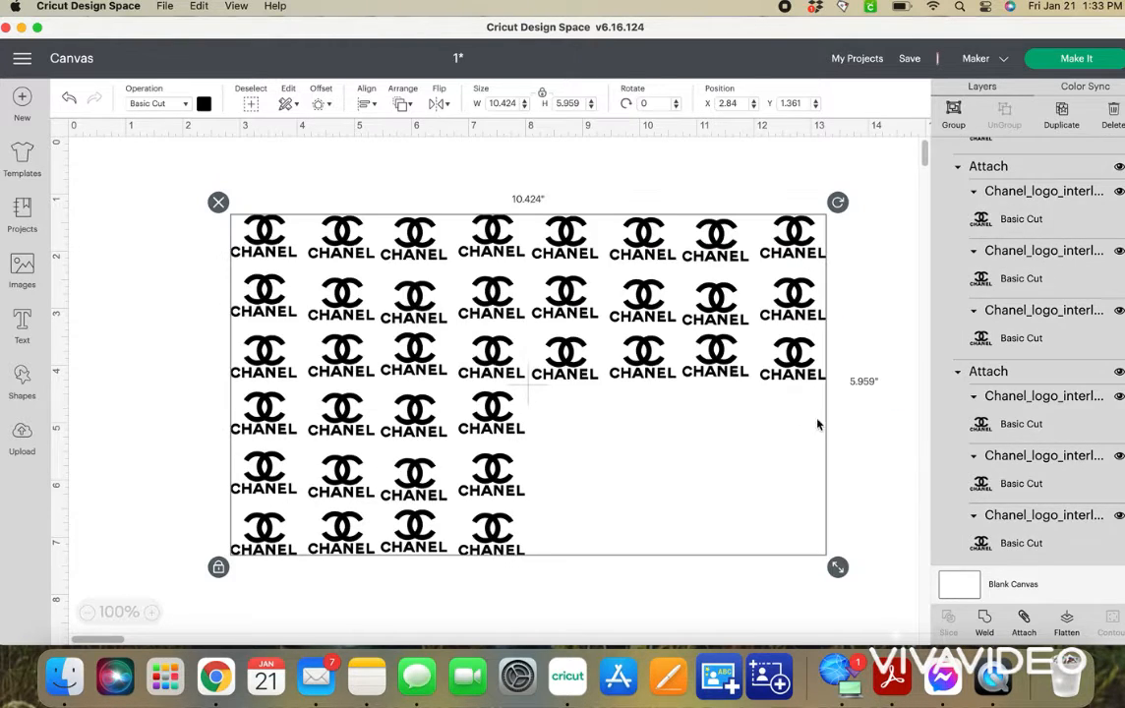
pyautogui.click(365, 105)
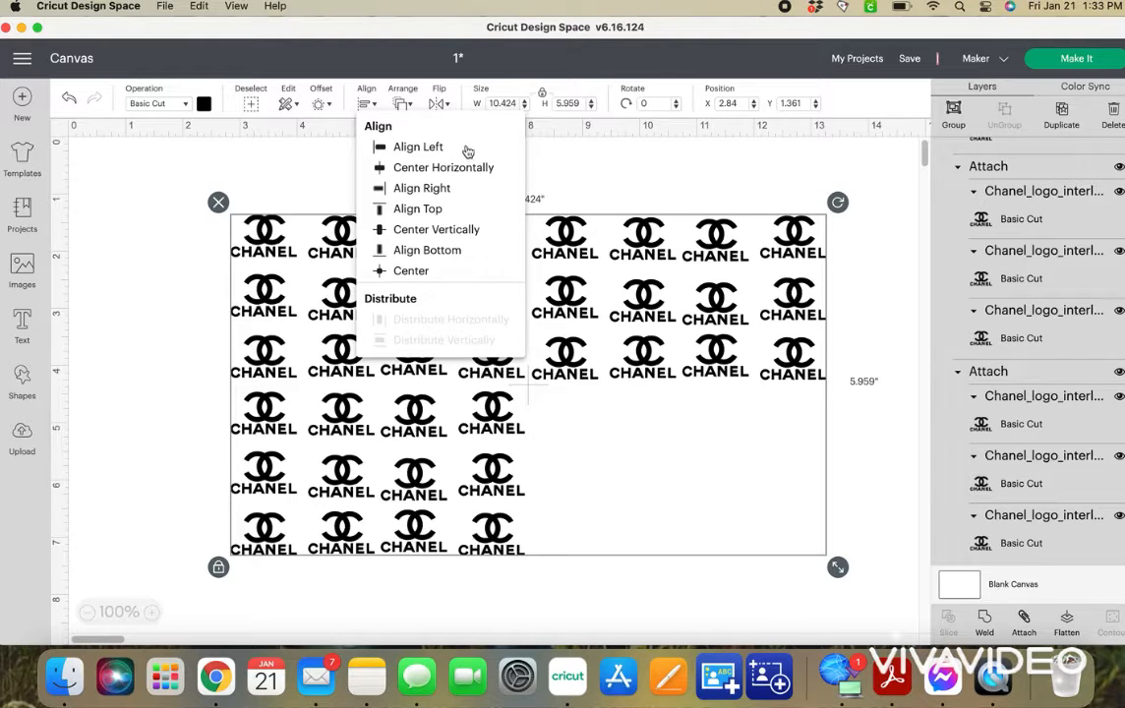
pyautogui.click(452, 224)
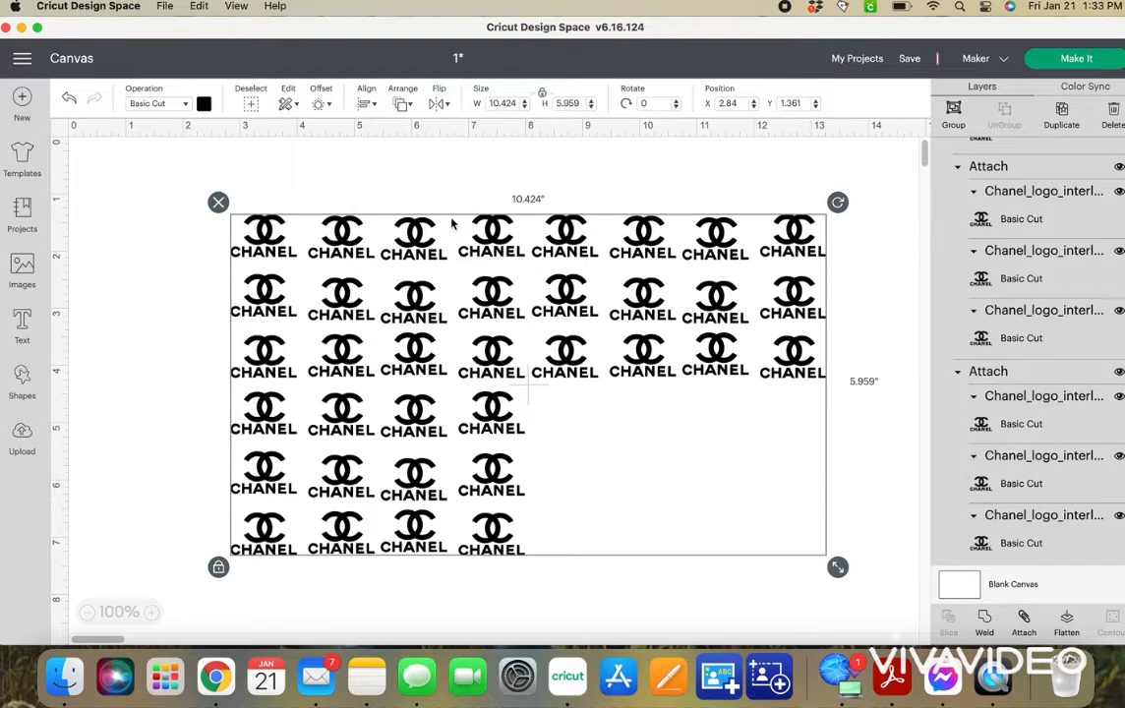
# Place another copy of the three-row block in the empty lower-right area and attach the six-row block to the upper-right block.
pyautogui.moveTo(451, 225); pyautogui.dragTo(403, 241)
pyautogui.moveTo(455, 385); pyautogui.dragTo(670, 543)
pyautogui.moveTo(192, 166); pyautogui.dragTo(609, 339)
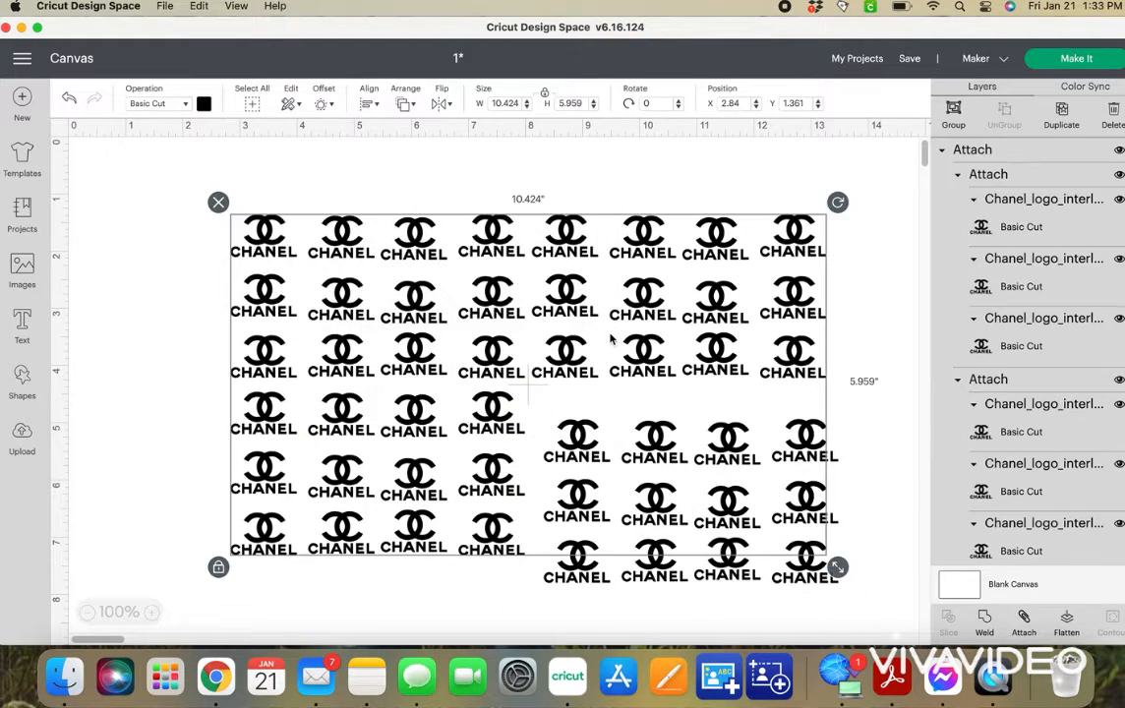
pyautogui.click(1023, 621)
# Fit the loose block into the pattern's lower-right gap and align all the blocks with Align Bottom.
pyautogui.click(706, 616)
pyautogui.moveTo(704, 561)
pyautogui.mouseDown()
pyautogui.moveTo(704, 522)
pyautogui.moveTo(695, 539)
pyautogui.mouseUp()
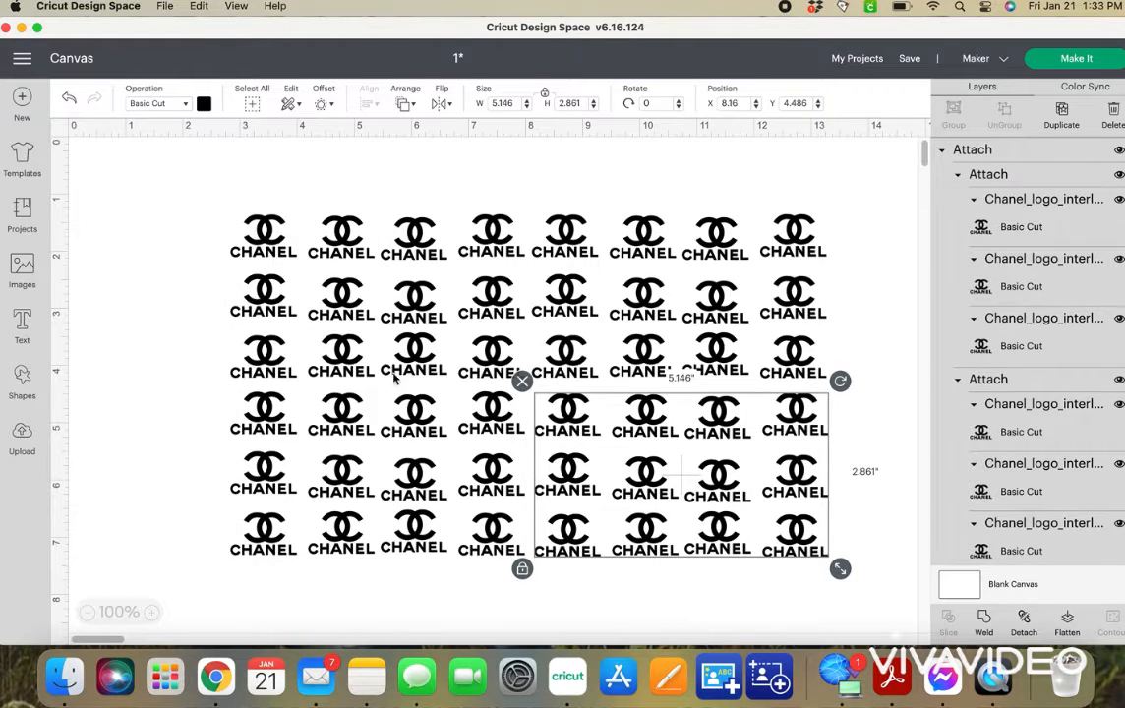
pyautogui.click(160, 295)
pyautogui.click(255, 331)
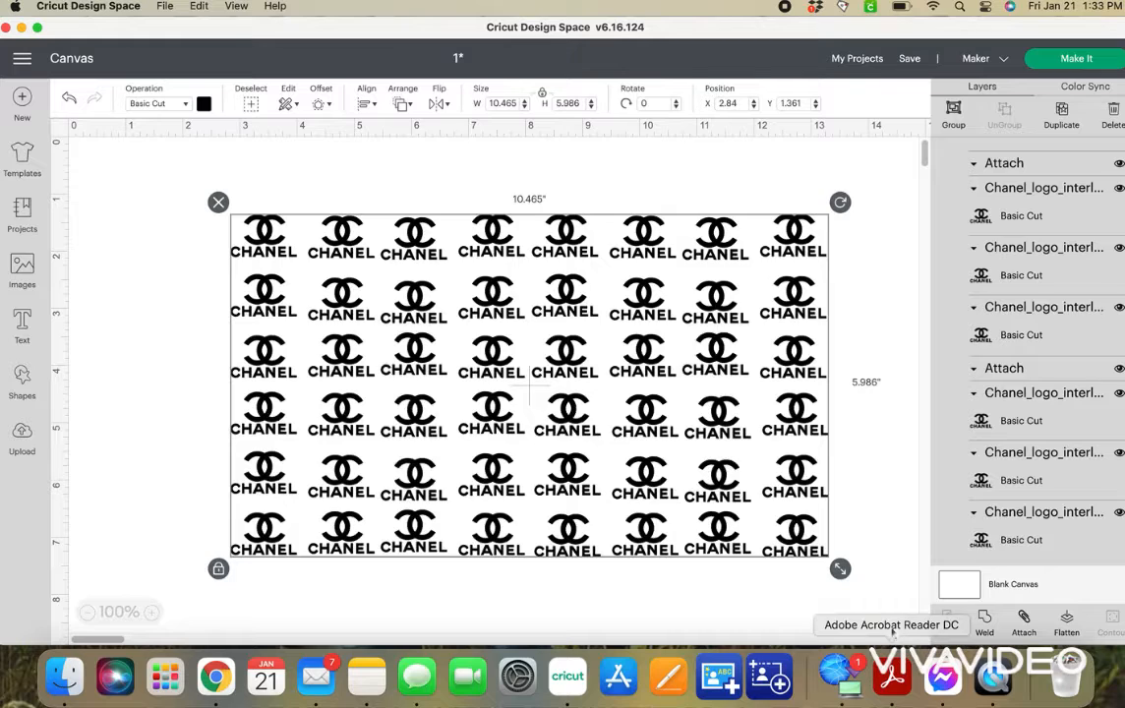
pyautogui.click(366, 105)
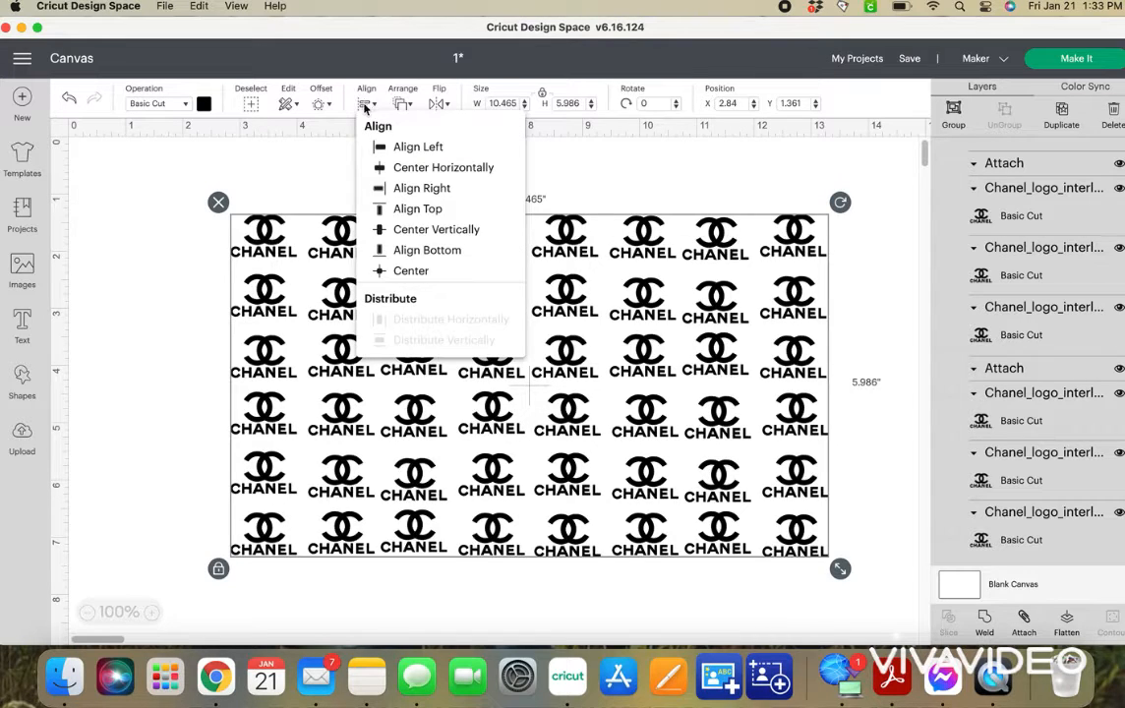
pyautogui.click(427, 249)
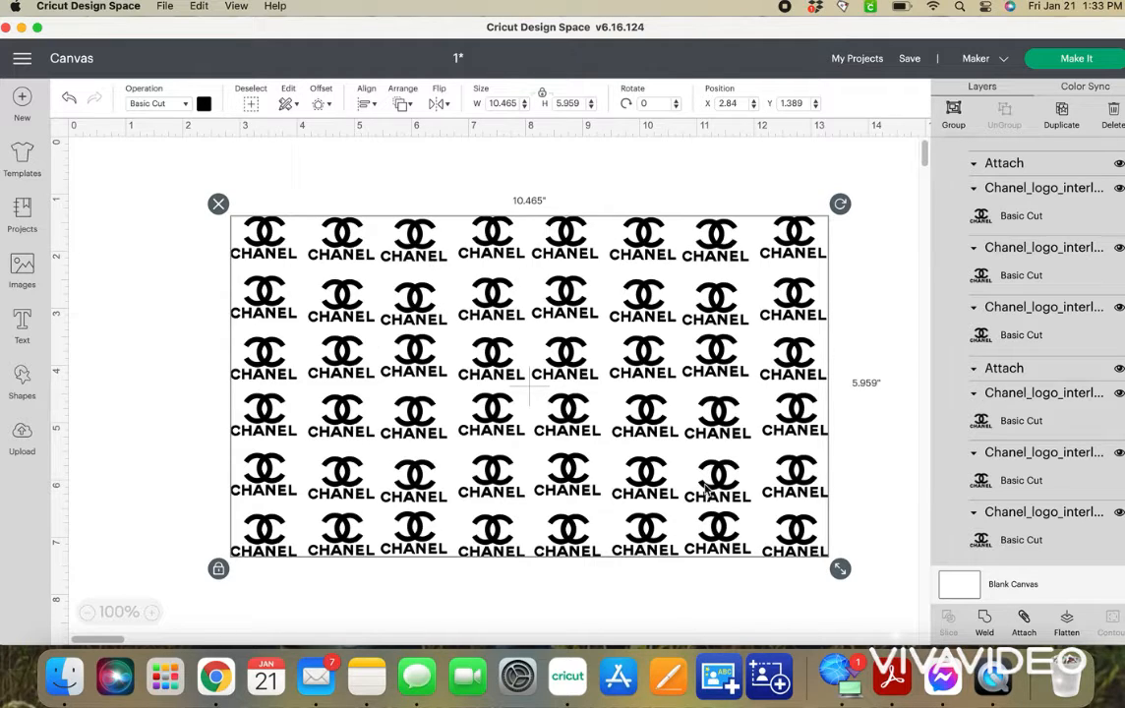
# Move the whole logo pattern toward the canvas center and rotate it counterclockwise to about 331.5 degrees.
pyautogui.click(96, 617)
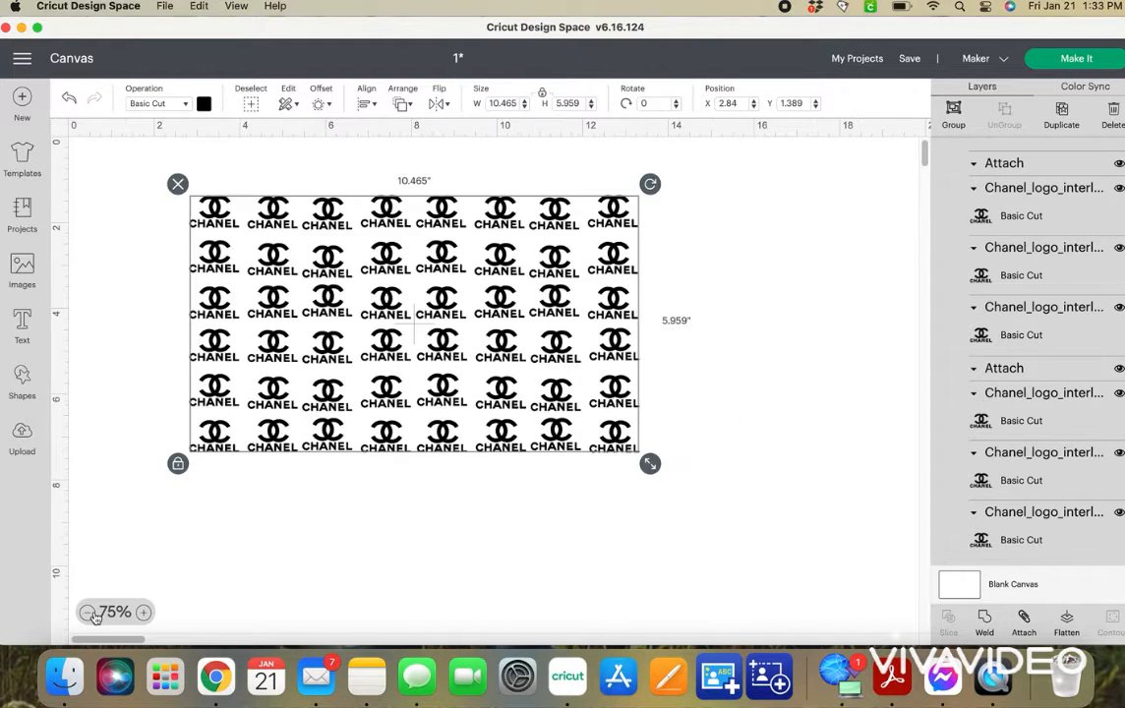
pyautogui.click(96, 616)
pyautogui.moveTo(378, 305); pyautogui.dragTo(458, 410)
pyautogui.moveTo(541, 266); pyautogui.dragTo(497, 190)
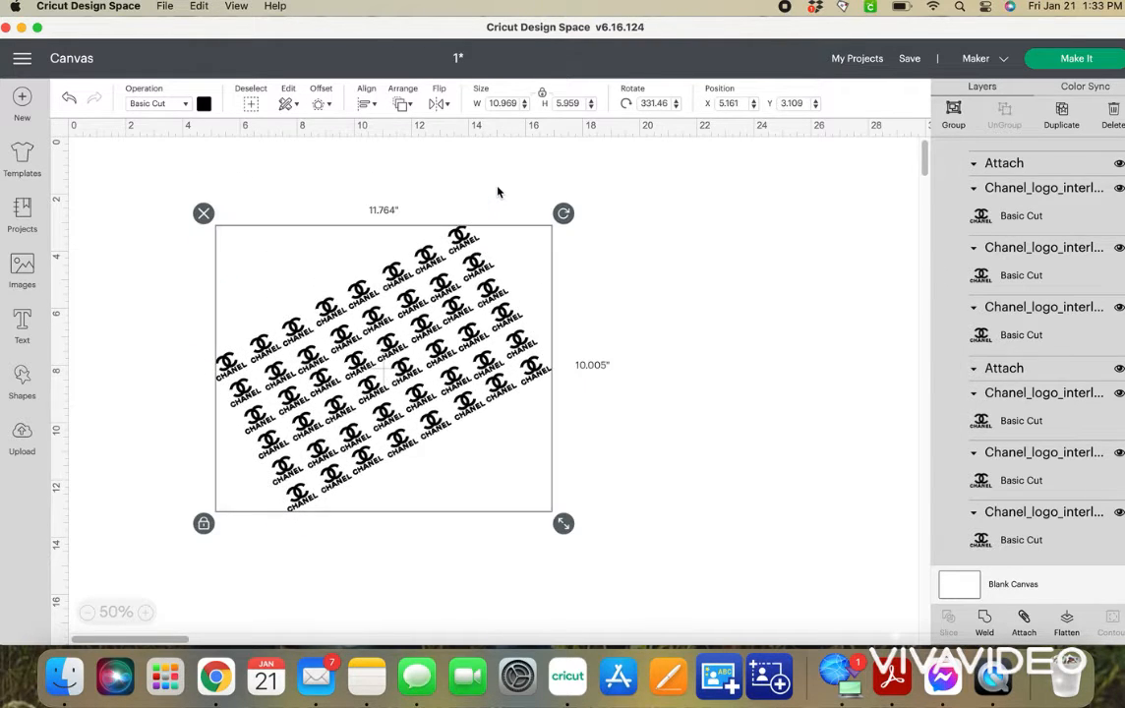
pyautogui.click(660, 304)
pyautogui.click(494, 332)
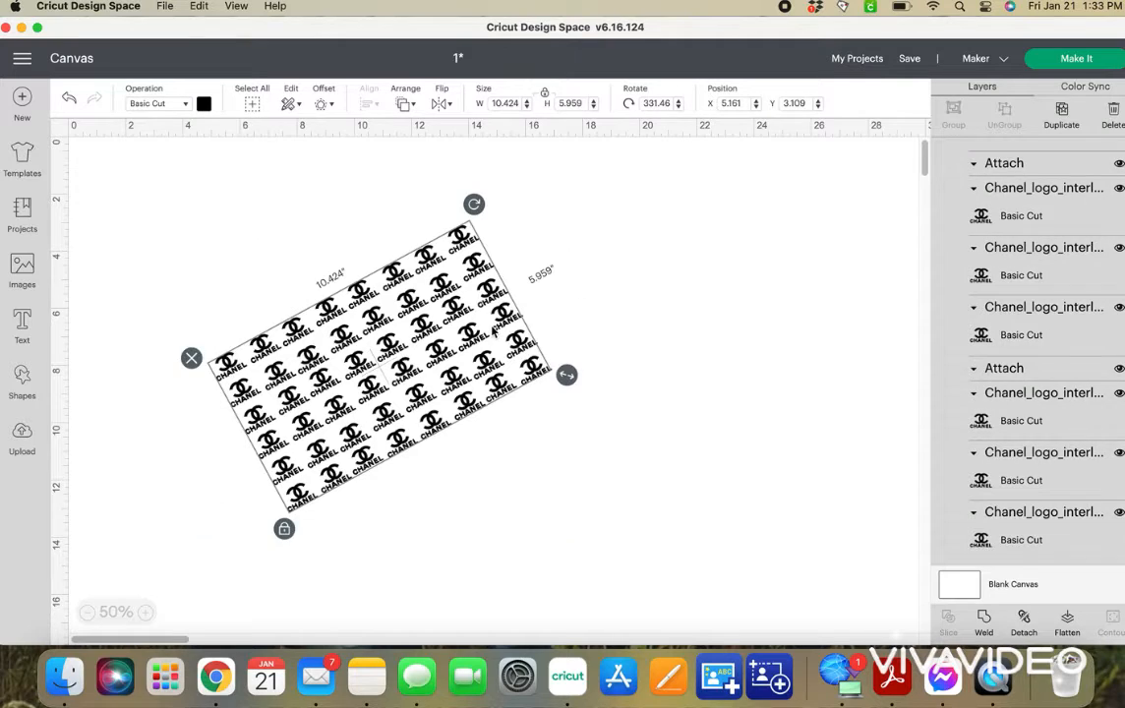
# Unhide the large interlocking Cs layer at the end of the layer list.
pyautogui.scroll(-5, 613, 470)
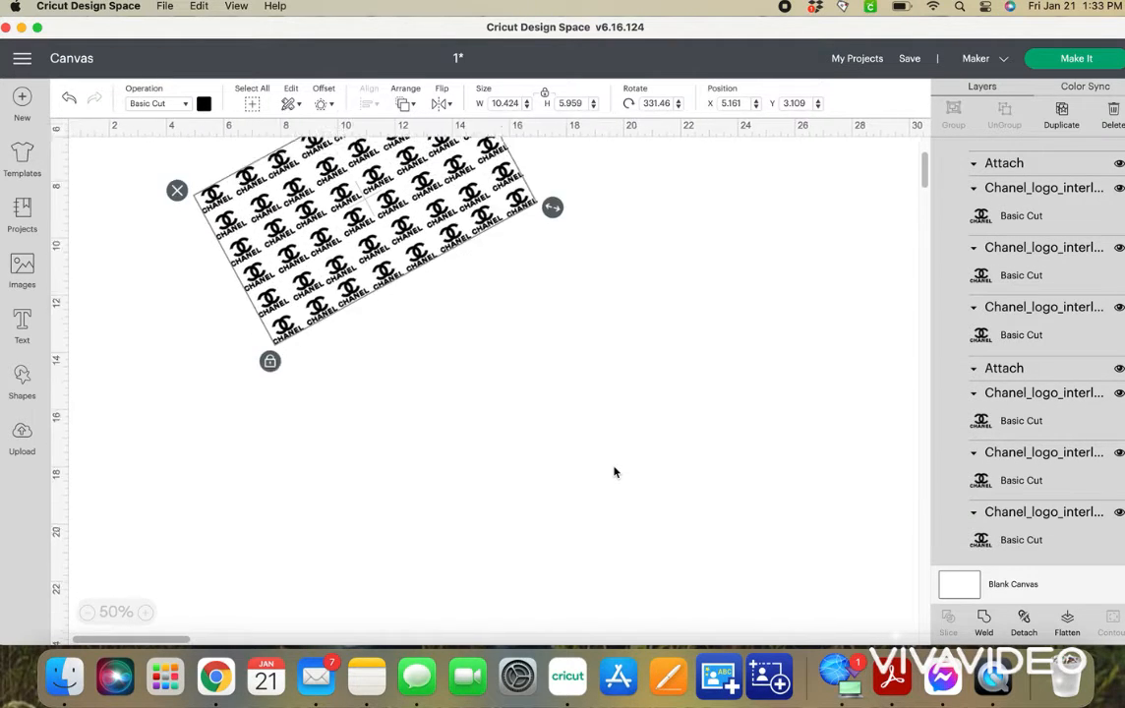
pyautogui.scroll(3, 614, 472)
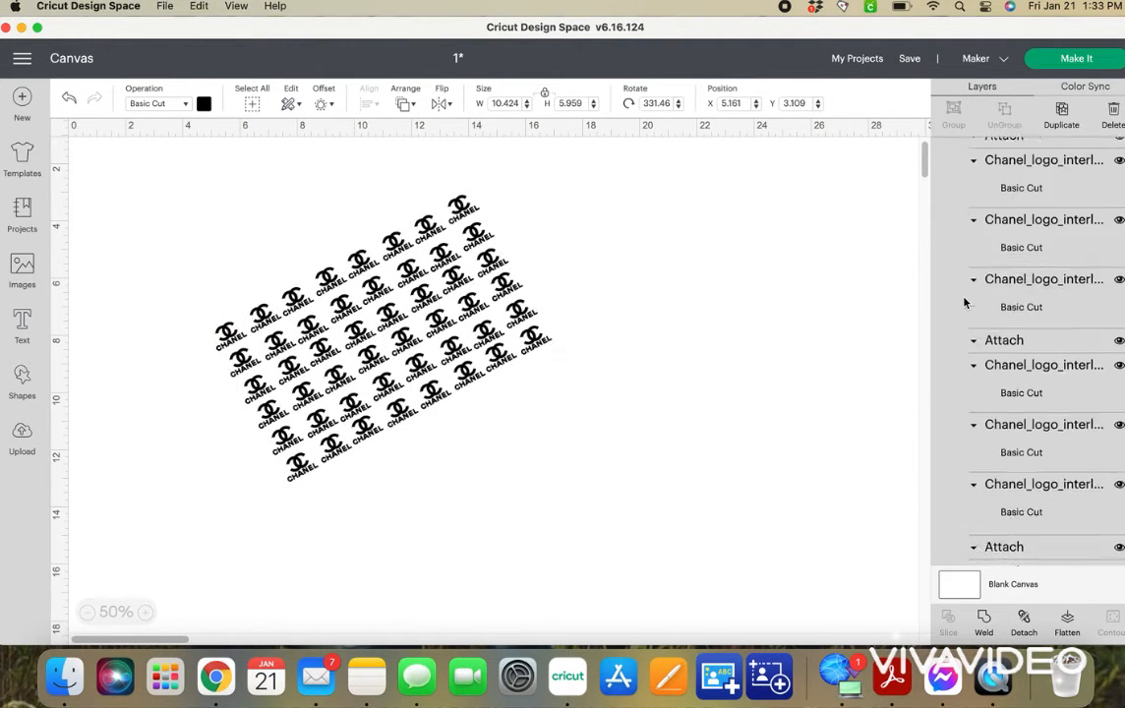
pyautogui.scroll(2, 963, 304)
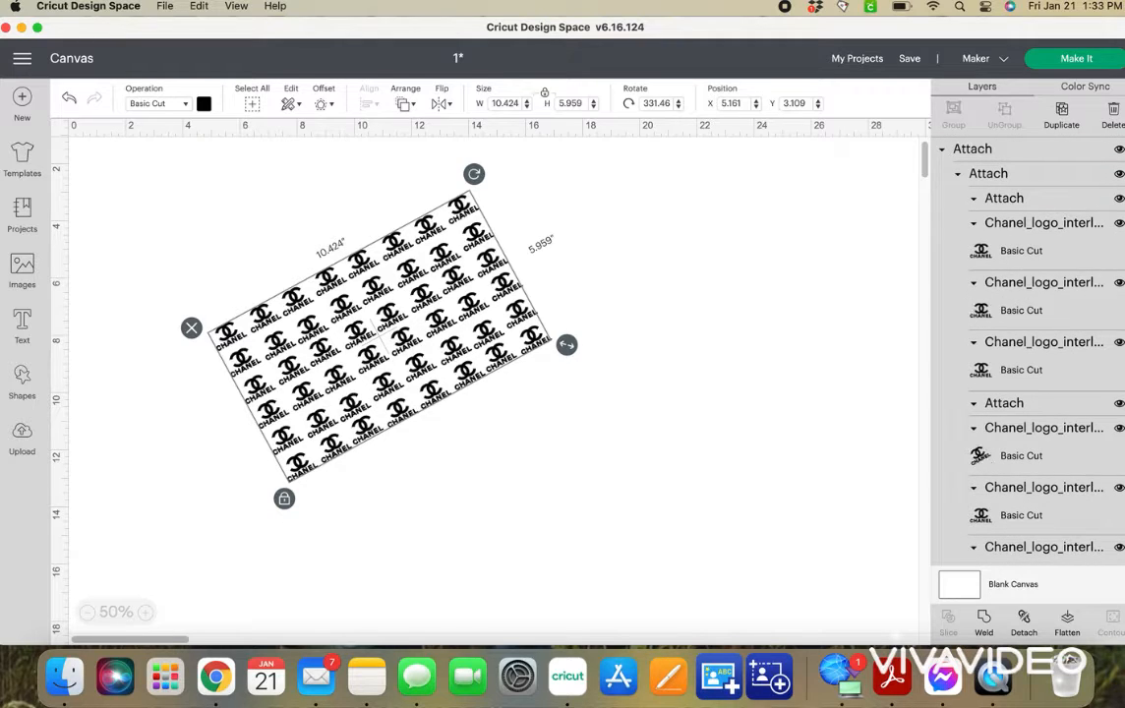
pyautogui.scroll(-2, 971, 276)
pyautogui.scroll(-3, 1040, 273)
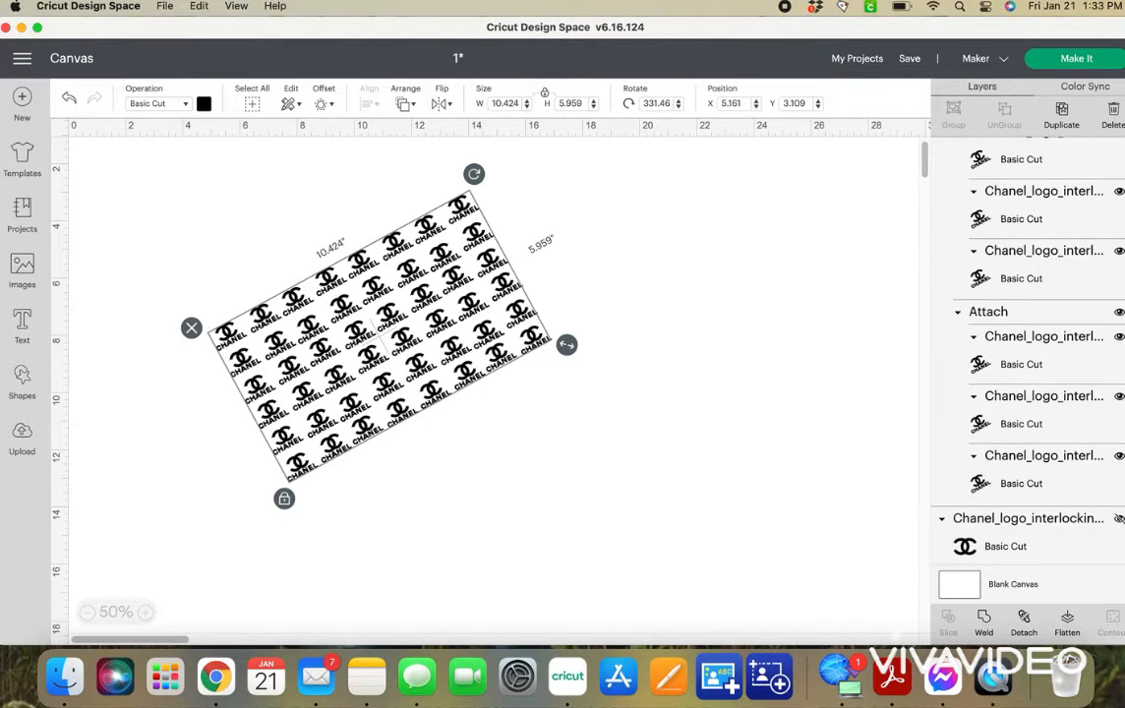
pyautogui.click(1119, 519)
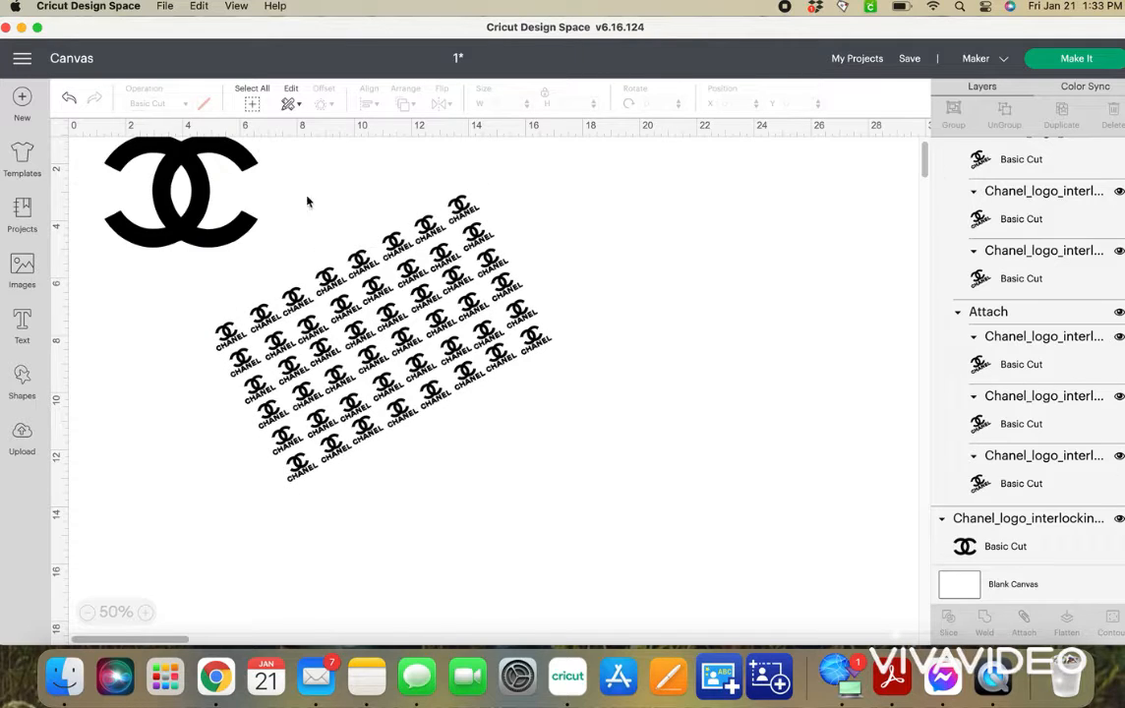
# Move the large interlocking Cs to the empty area below and right of the rotated pattern.
pyautogui.moveTo(205, 182); pyautogui.dragTo(536, 498)
pyautogui.click(401, 364)
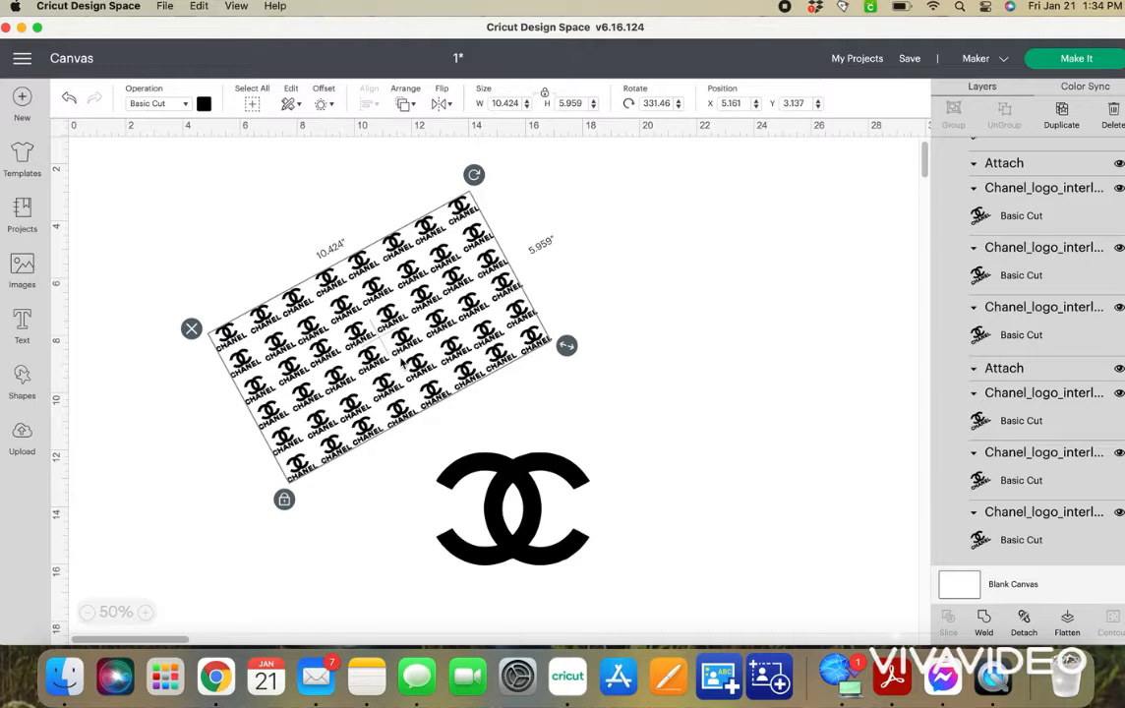
pyautogui.moveTo(502, 509); pyautogui.dragTo(619, 596)
pyautogui.click(451, 305)
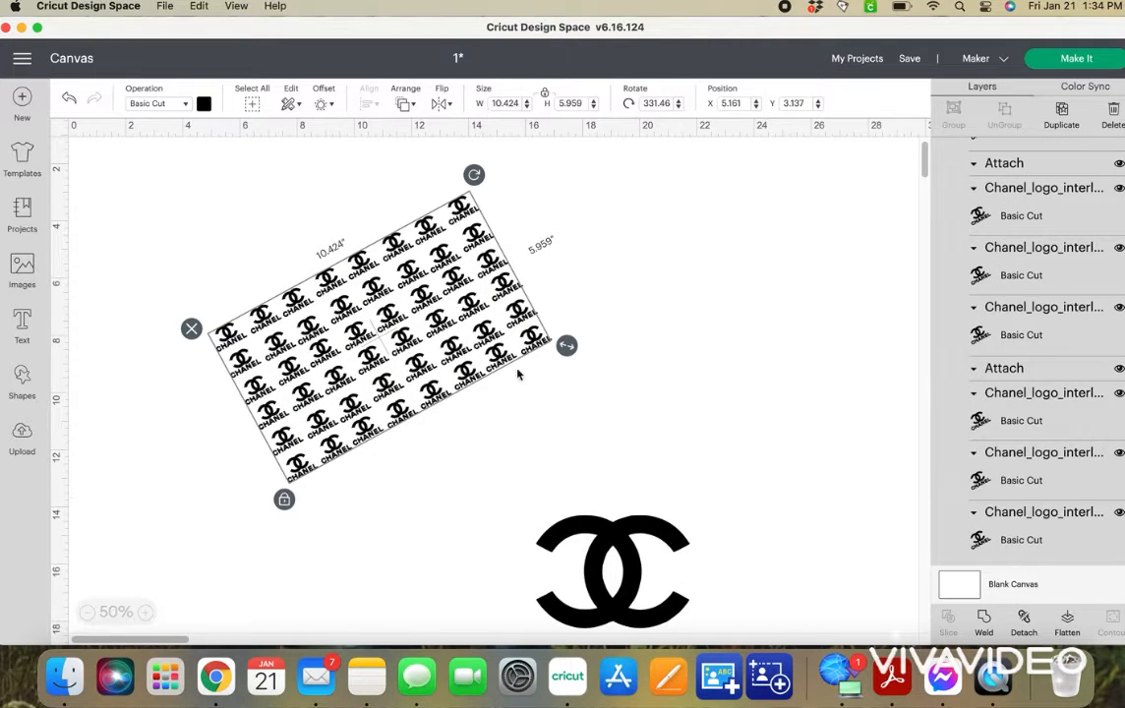
pyautogui.press('super+v')
pyautogui.moveTo(348, 380); pyautogui.dragTo(796, 285)
pyautogui.moveTo(753, 324); pyautogui.dragTo(685, 360)
pyautogui.press('BackSpace')
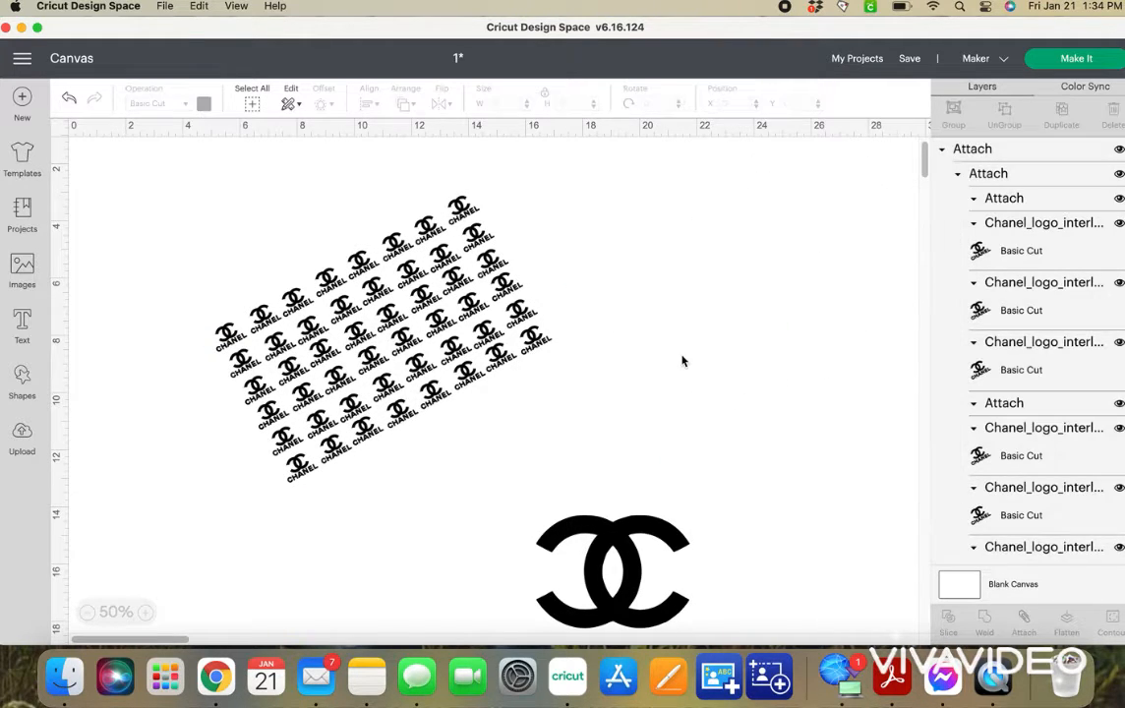
pyautogui.click(506, 362)
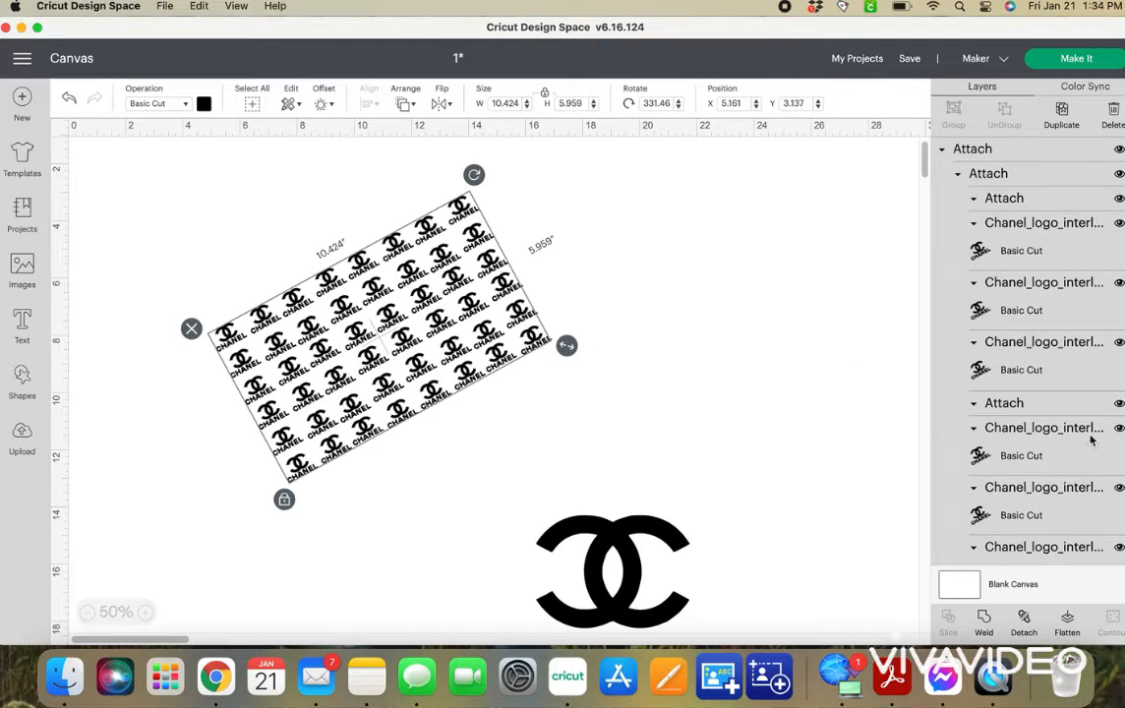
pyautogui.rightClick(408, 342)
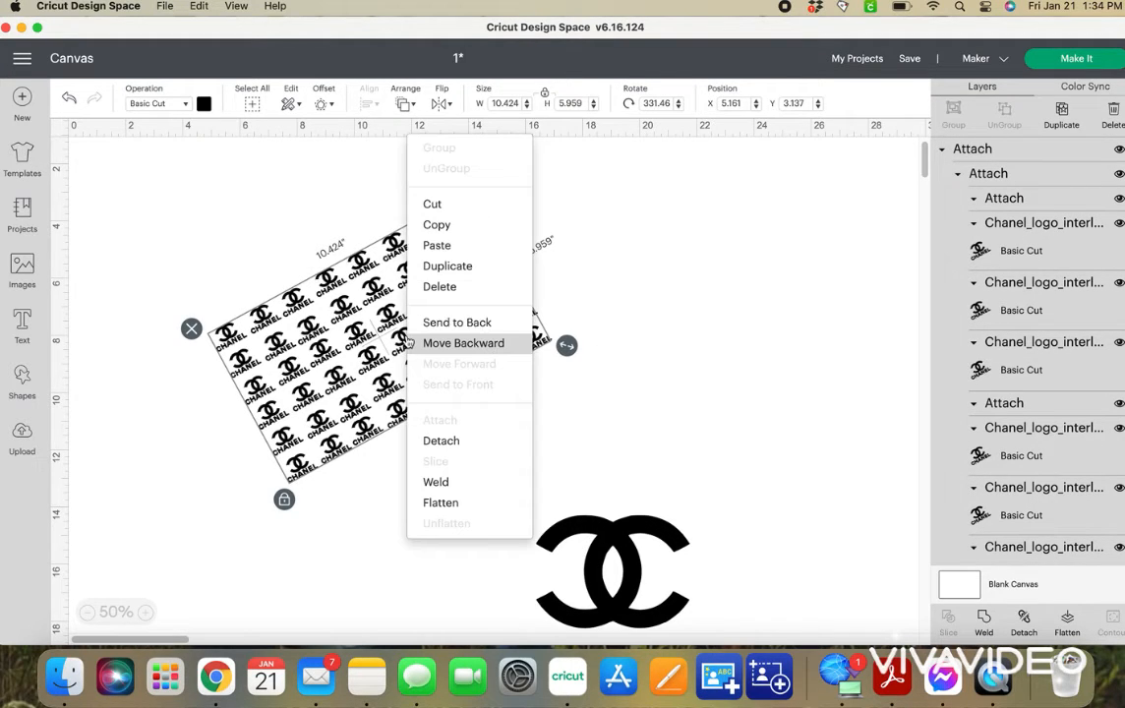
pyautogui.click(462, 268)
pyautogui.moveTo(454, 272); pyautogui.dragTo(753, 302)
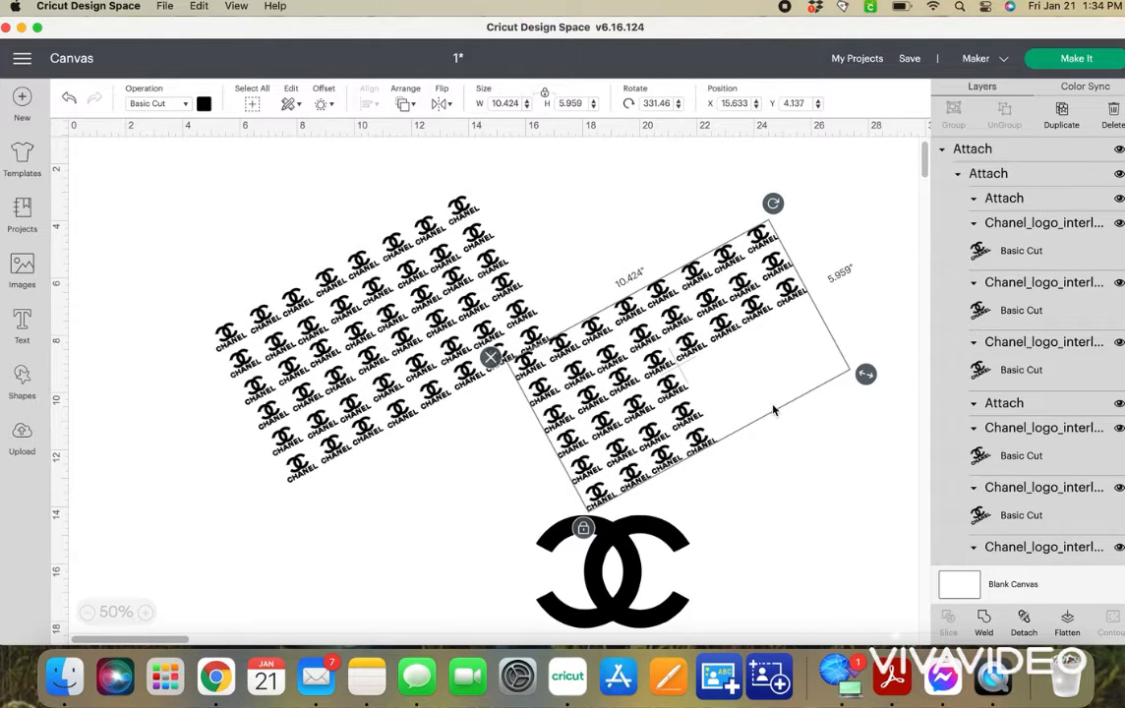
pyautogui.click(491, 358)
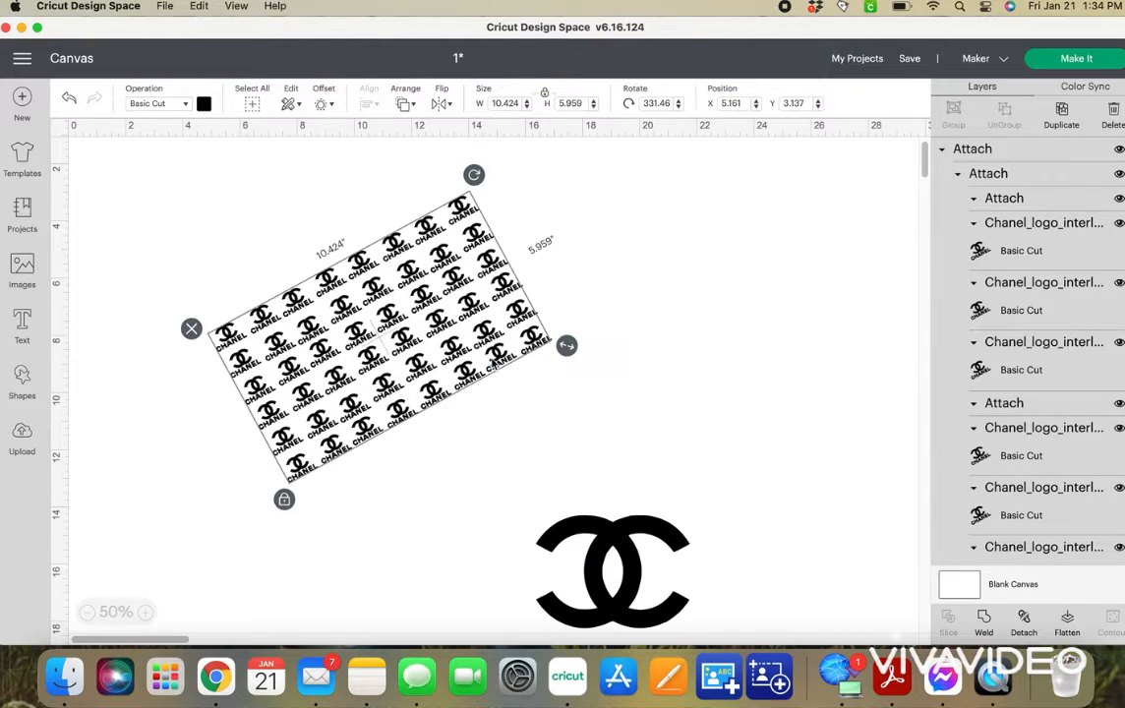
# Move the large interlocking Cs up closer to the pattern and show all its contours to restore the CHANEL text.
pyautogui.moveTo(622, 561); pyautogui.dragTo(661, 423)
pyautogui.click(1109, 619)
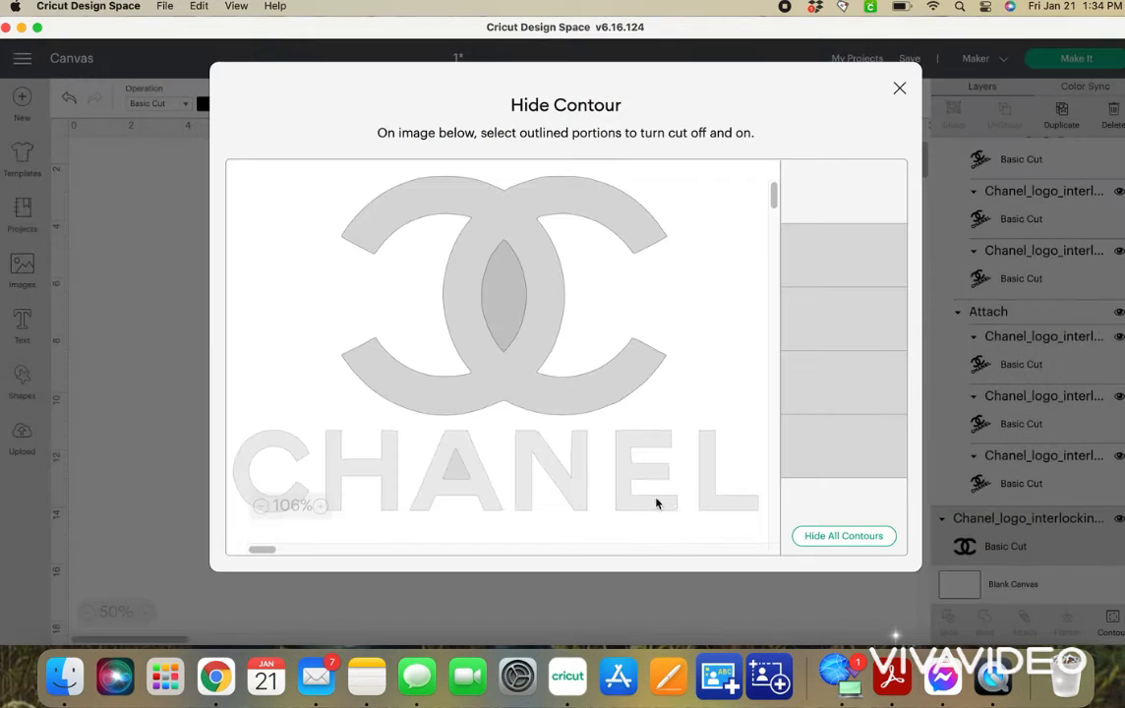
pyautogui.click(851, 537)
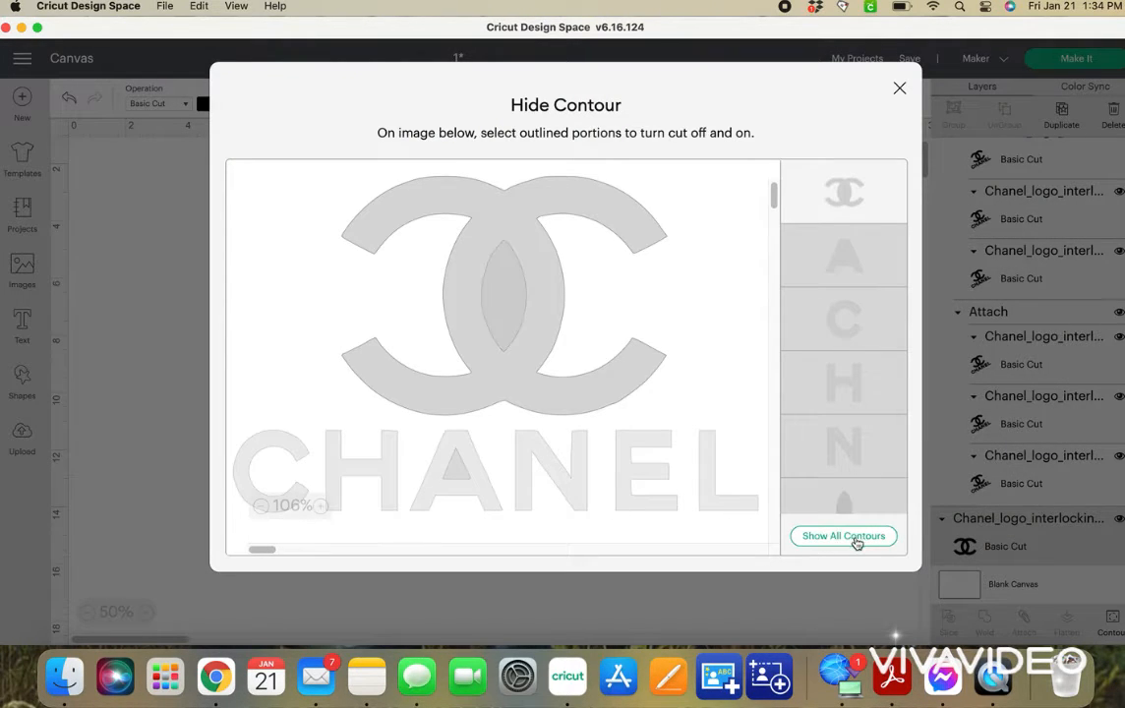
pyautogui.click(851, 537)
pyautogui.click(897, 87)
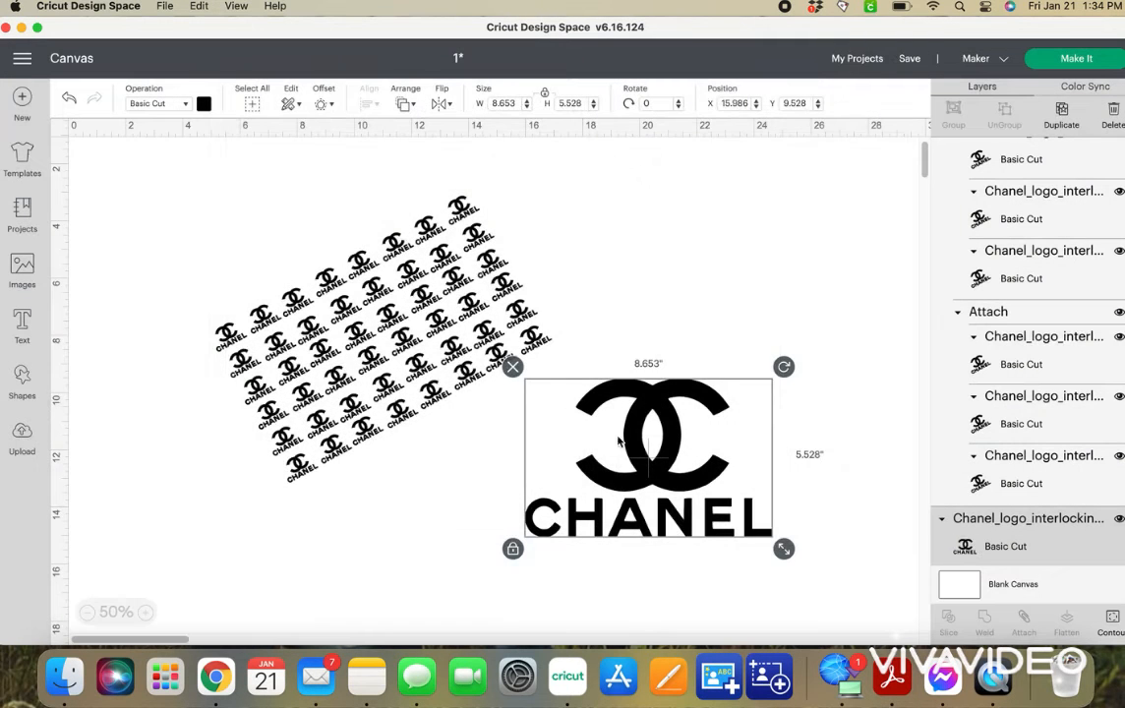
# Select every piece of the rotated logo pattern and attach them together.
pyautogui.click(460, 298)
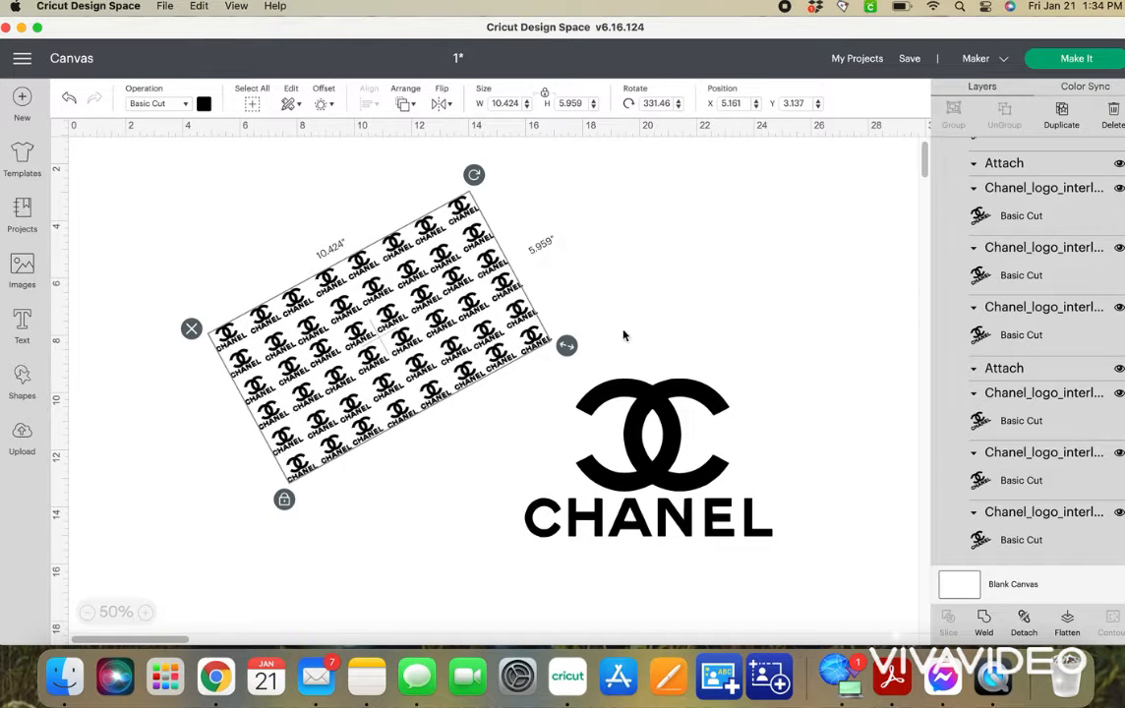
pyautogui.moveTo(566, 345)
pyautogui.mouseDown()
pyautogui.moveTo(669, 345)
pyautogui.moveTo(568, 354)
pyautogui.mouseUp()
pyautogui.click(470, 478)
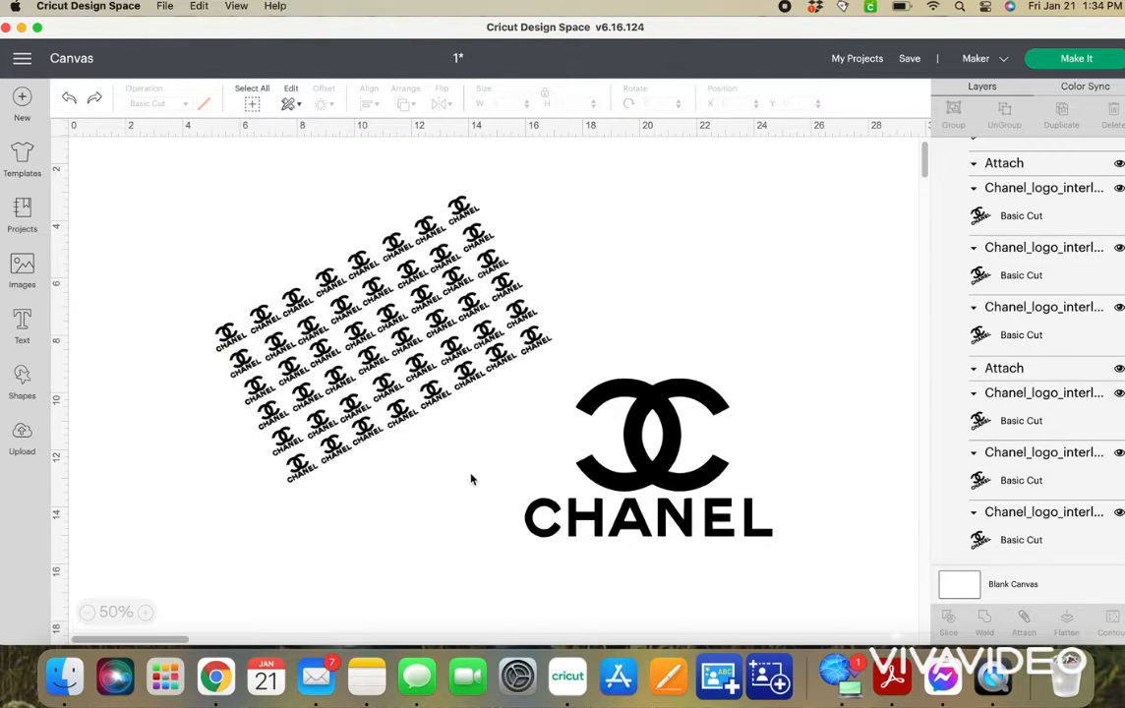
pyautogui.moveTo(473, 496); pyautogui.dragTo(472, 236)
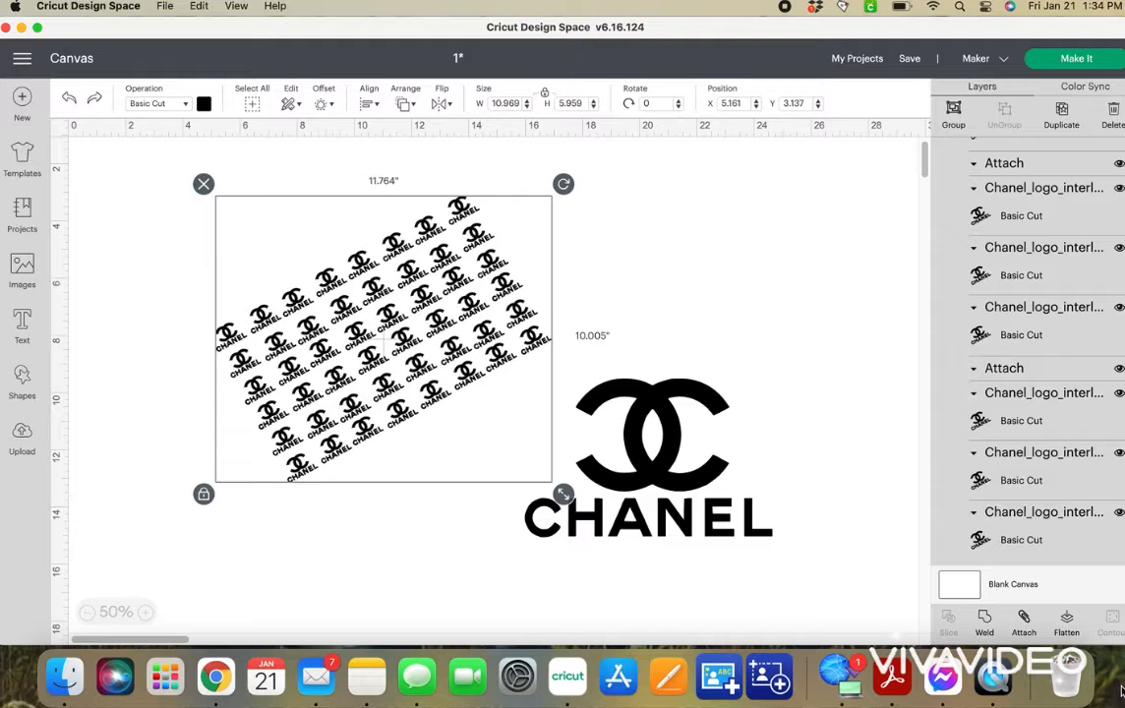
pyautogui.click(1031, 623)
pyautogui.click(697, 475)
pyautogui.click(390, 316)
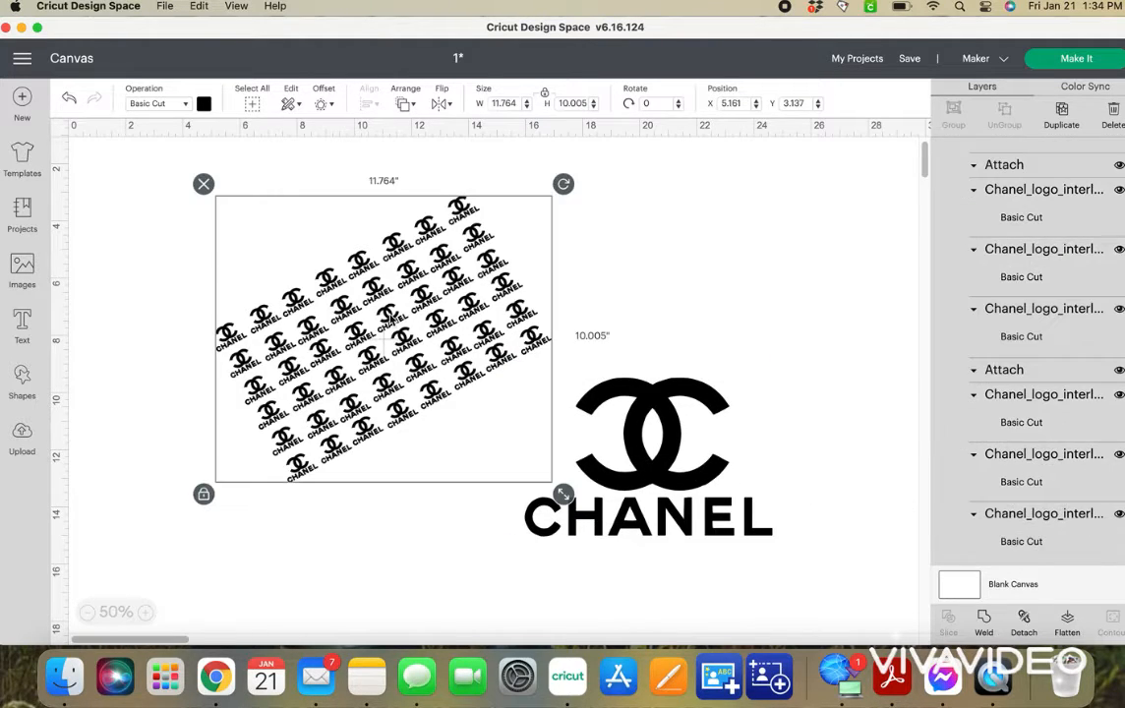
# Enlarge the attached pattern to about 15.57 by 13.24 inches and move the large Chanel logo over its middle.
pyautogui.moveTo(562, 508); pyautogui.dragTo(673, 591)
pyautogui.click(721, 439)
pyautogui.moveTo(720, 469); pyautogui.dragTo(497, 384)
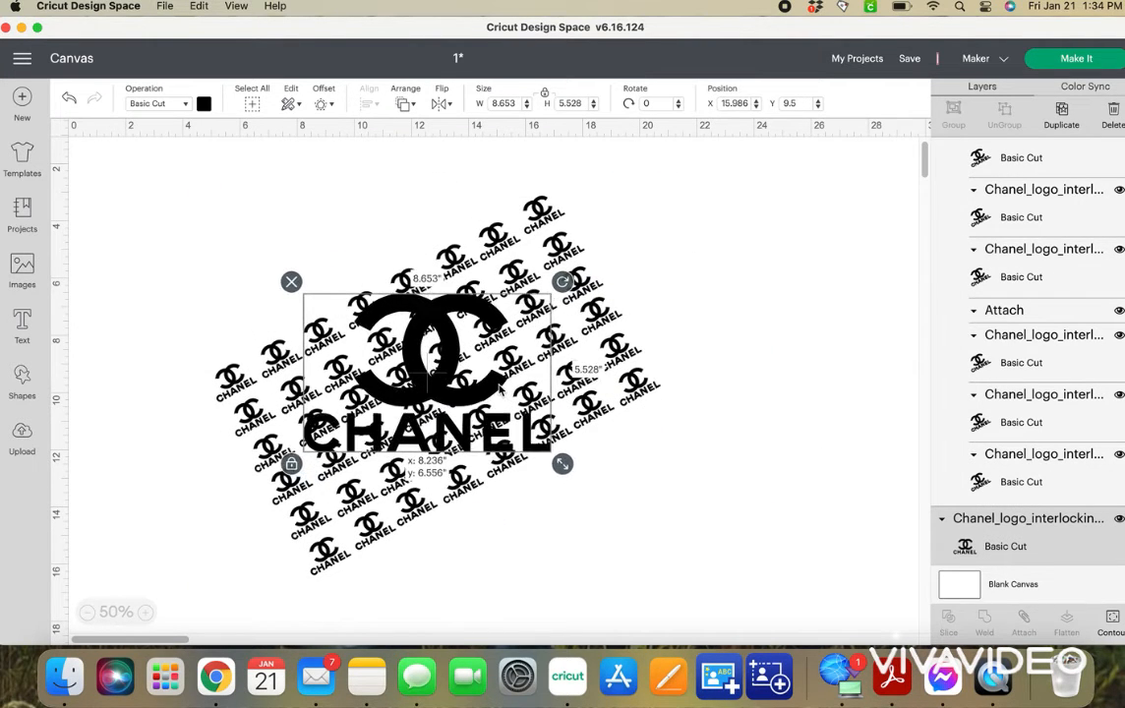
# Send the attached logo pattern to the back, behind the large Chanel logo.
pyautogui.click(637, 393)
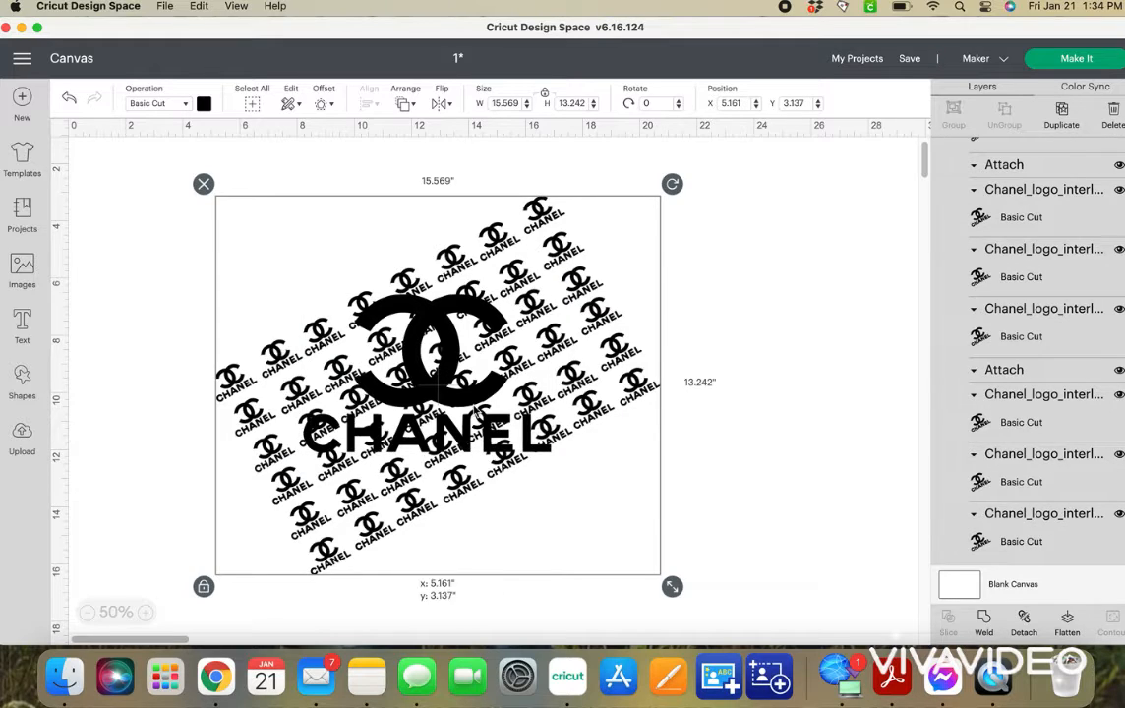
pyautogui.click(789, 370)
pyautogui.click(396, 361)
pyautogui.rightClick(612, 383)
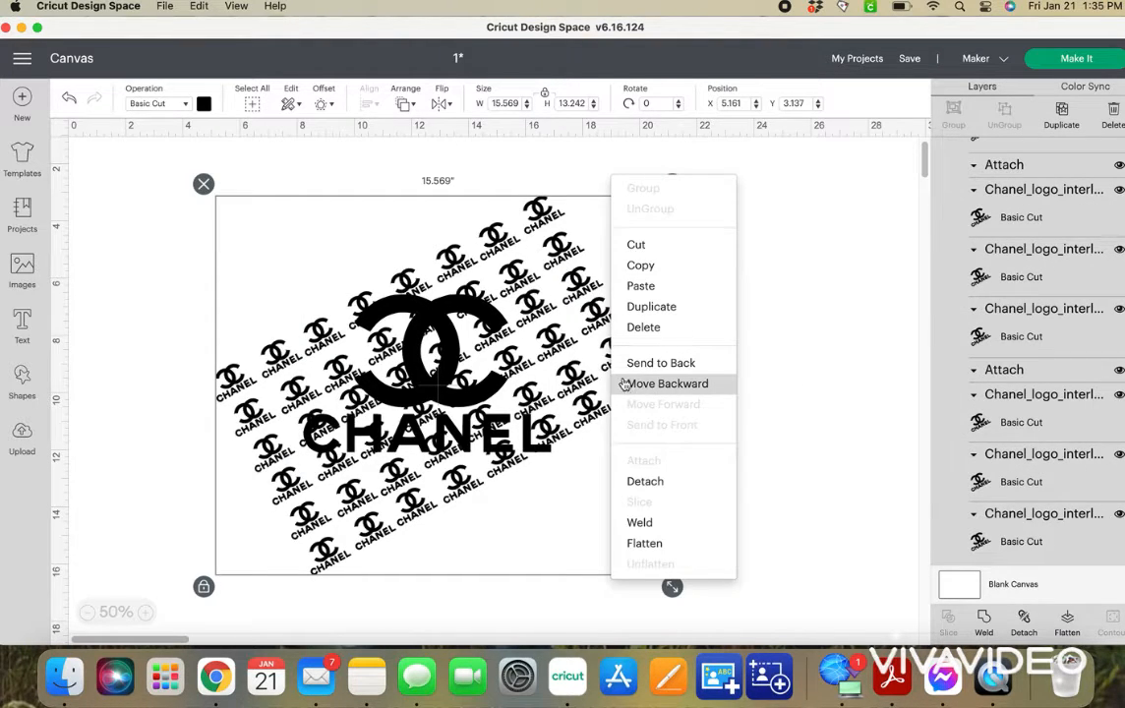
pyautogui.click(617, 363)
pyautogui.click(578, 184)
# Shrink the large Chanel logo to about 7.85 by 5.01 inches and center it over the pattern.
pyautogui.click(439, 358)
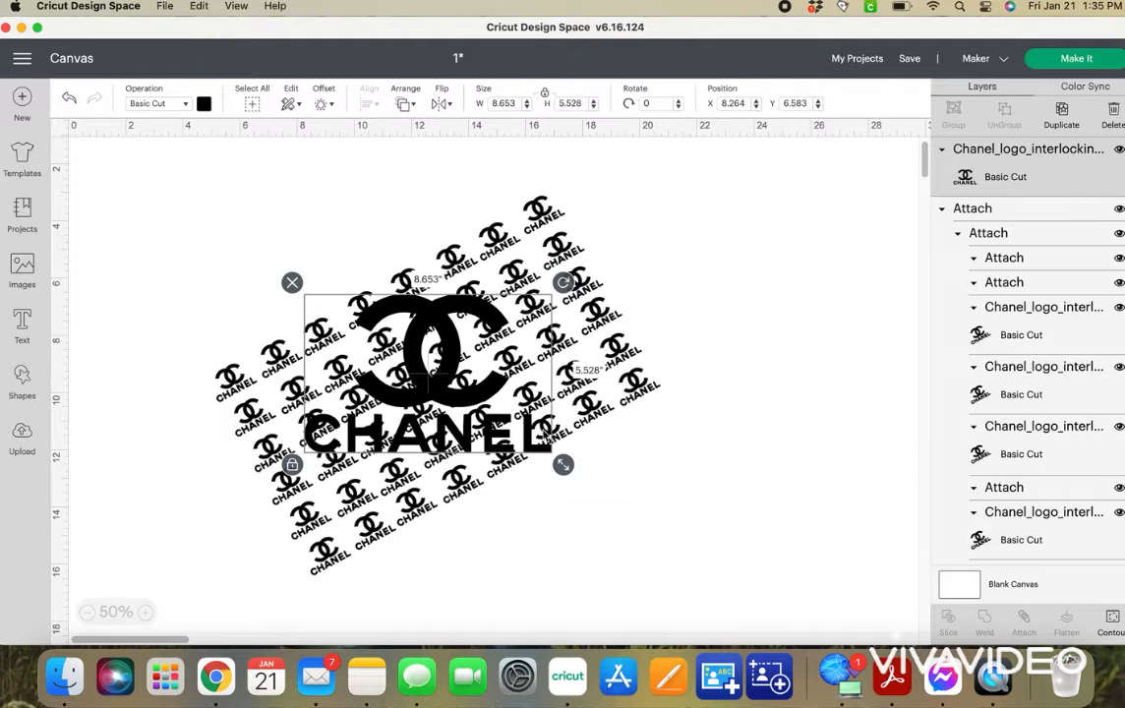
pyautogui.moveTo(566, 469); pyautogui.dragTo(540, 450)
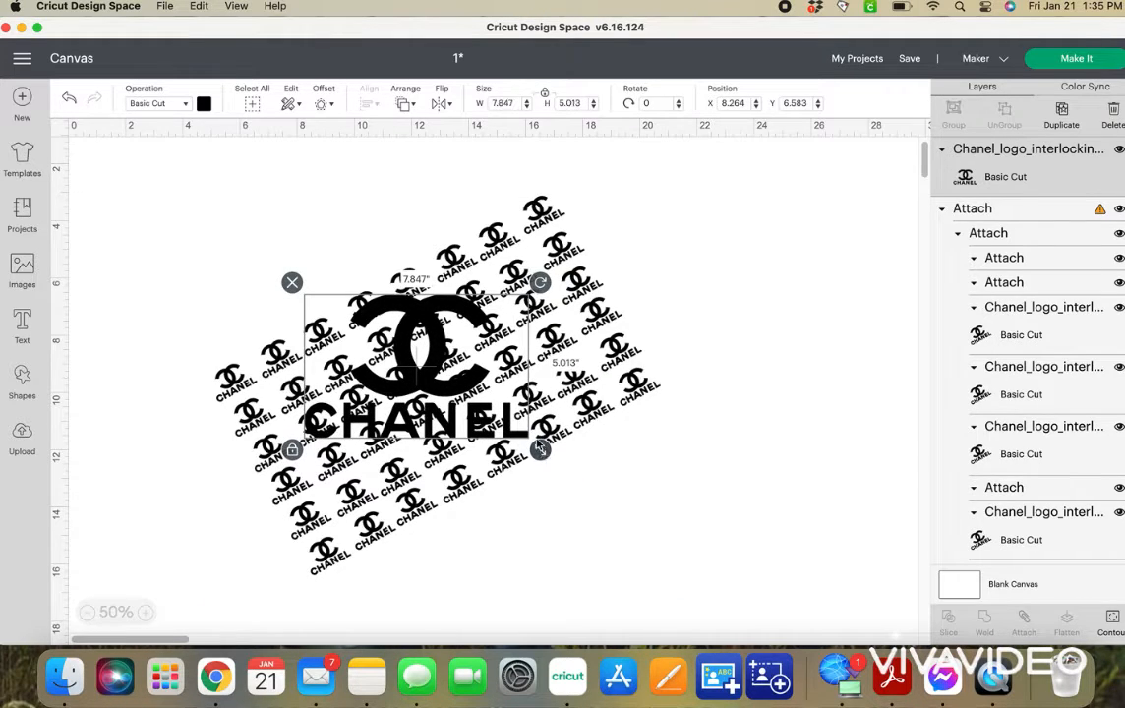
pyautogui.moveTo(460, 398); pyautogui.dragTo(478, 397)
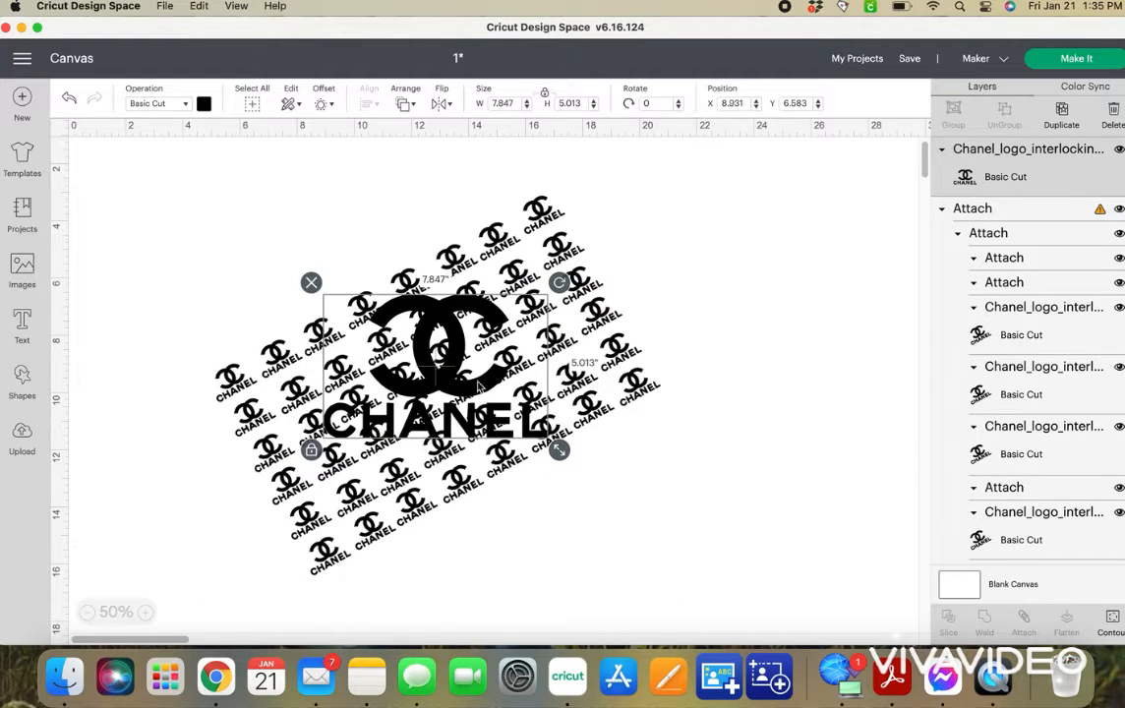
pyautogui.click(236, 219)
pyautogui.moveTo(175, 219); pyautogui.dragTo(865, 498)
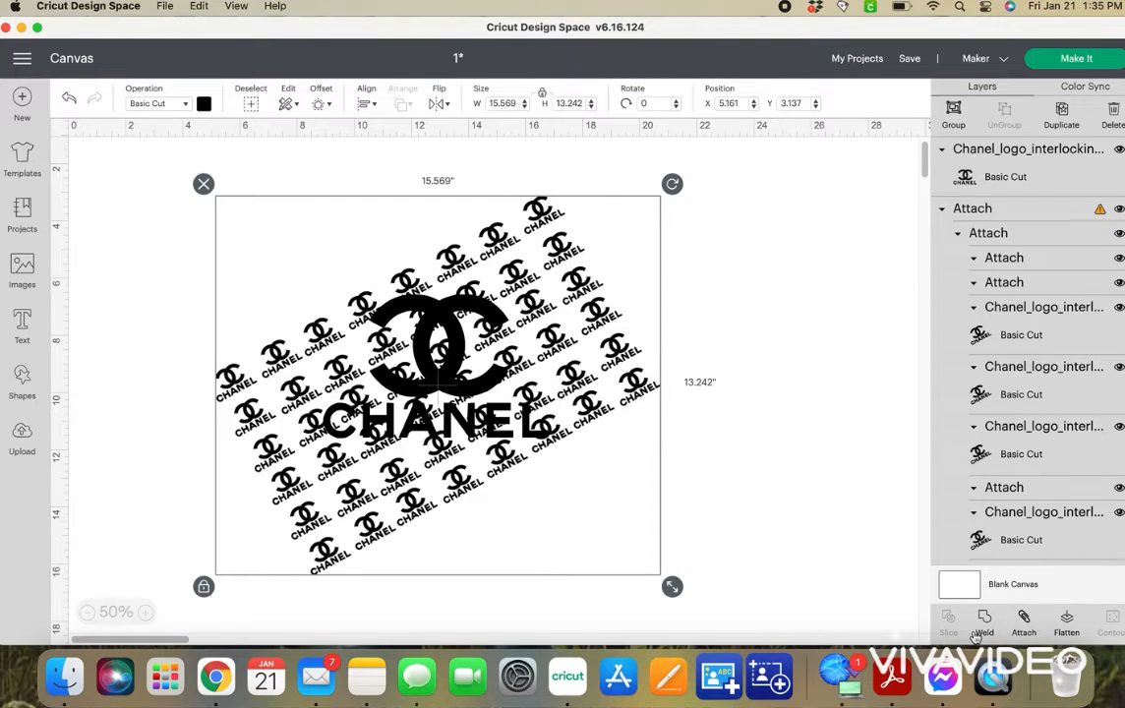
pyautogui.click(803, 456)
# Move the large Chanel logo clear of the pattern and weld the whole pattern into a single layer.
pyautogui.moveTo(464, 351); pyautogui.dragTo(824, 510)
pyautogui.moveTo(184, 201); pyautogui.dragTo(658, 600)
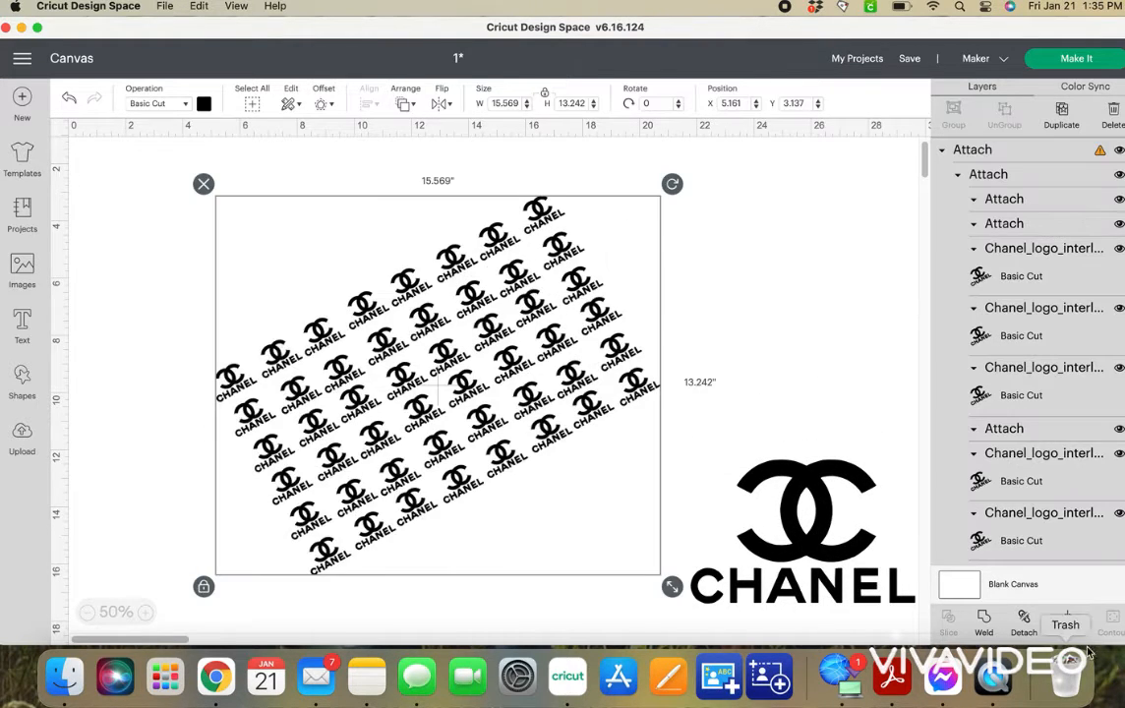
pyautogui.click(983, 630)
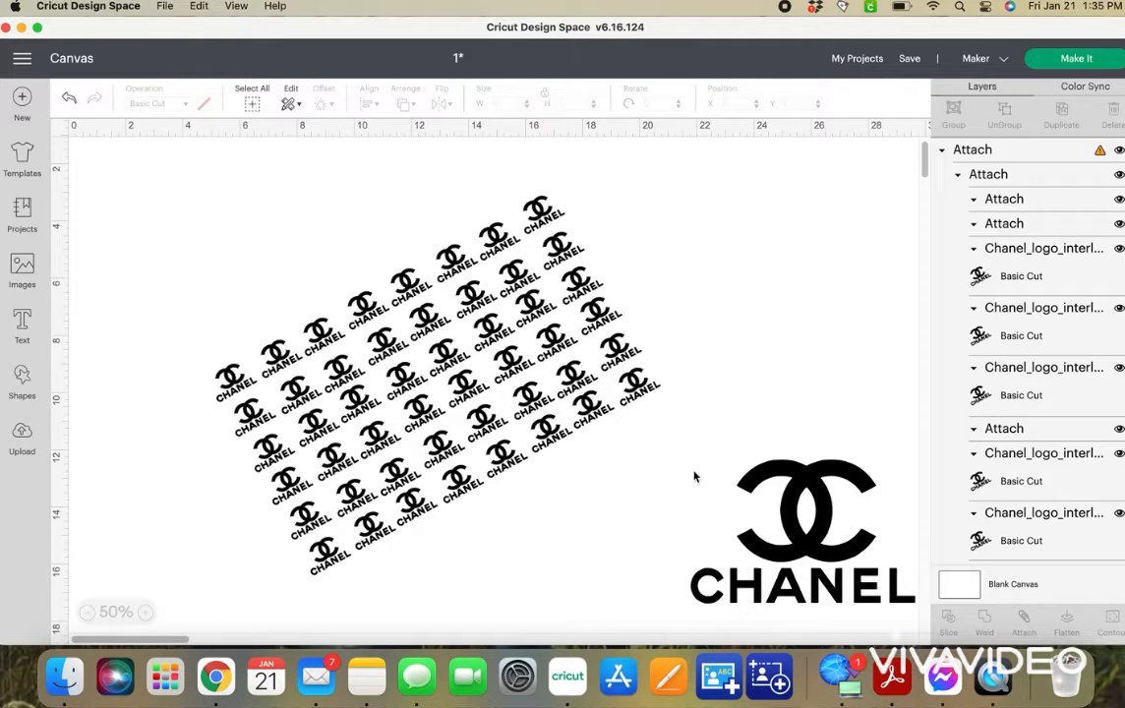
pyautogui.click(557, 433)
# Move the large Chanel logo back over the welded pattern, select both and slice them.
pyautogui.moveTo(770, 573); pyautogui.dragTo(476, 434)
pyautogui.click(124, 252)
pyautogui.moveTo(128, 191); pyautogui.dragTo(794, 623)
pyautogui.click(949, 621)
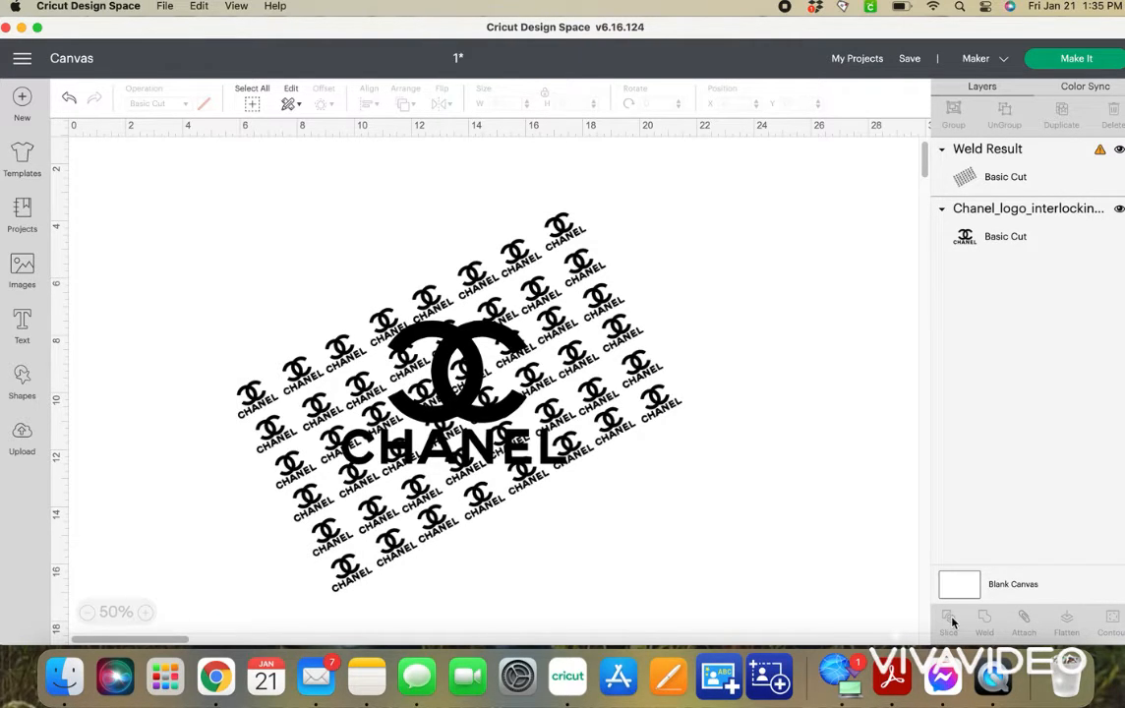
# Separate the slice results by moving the leftover pattern, the cut-out fragments and the patterned Chanel logo apart.
pyautogui.moveTo(598, 345); pyautogui.dragTo(790, 424)
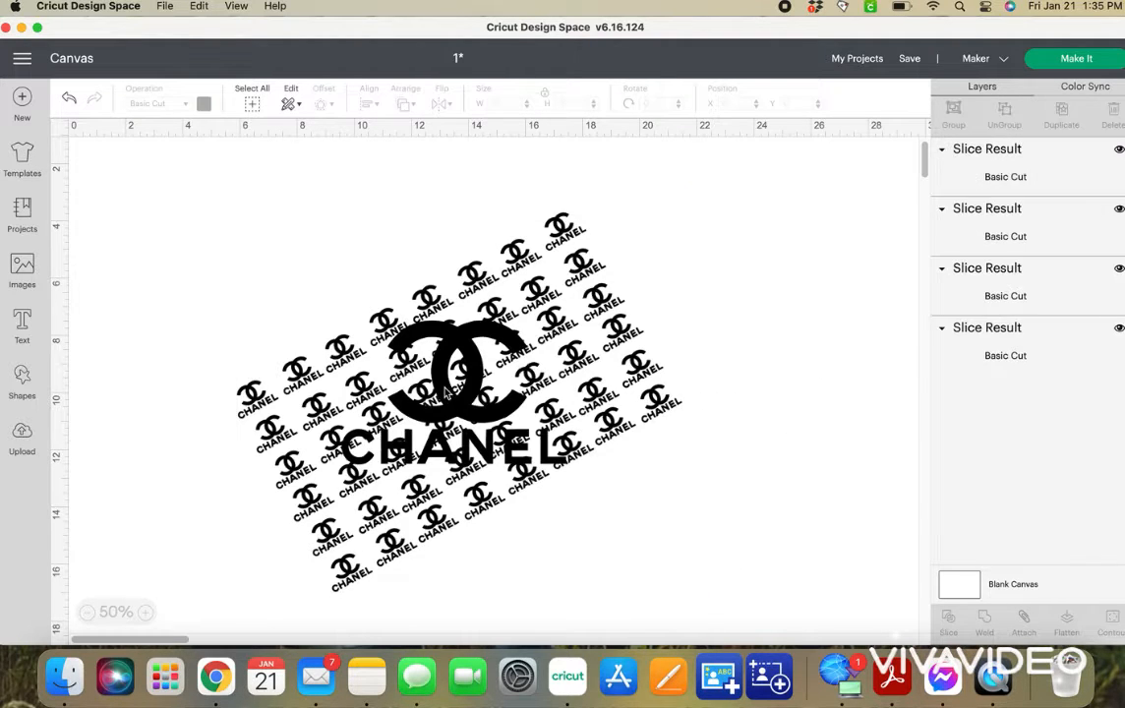
pyautogui.moveTo(504, 371); pyautogui.dragTo(882, 285)
pyautogui.moveTo(442, 327); pyautogui.dragTo(286, 279)
pyautogui.moveTo(462, 374); pyautogui.dragTo(623, 511)
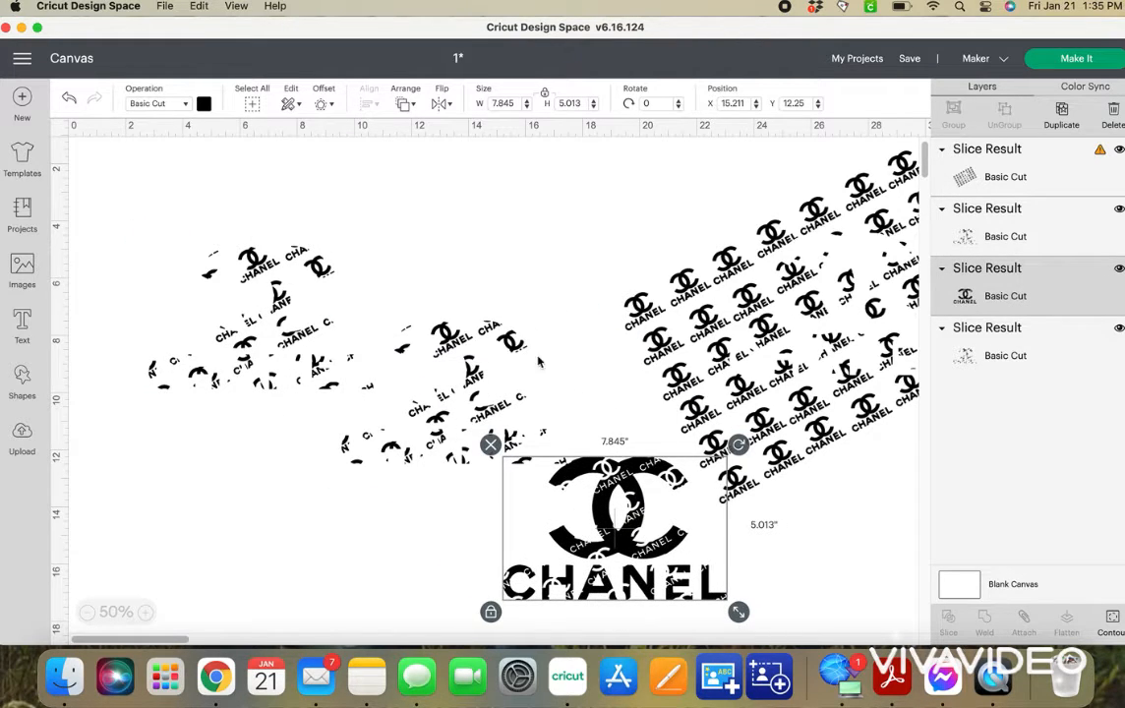
# Delete the cut-out fragments and the leftover pattern, and move the patterned Chanel logo toward the middle of the canvas.
pyautogui.moveTo(139, 172); pyautogui.dragTo(537, 406)
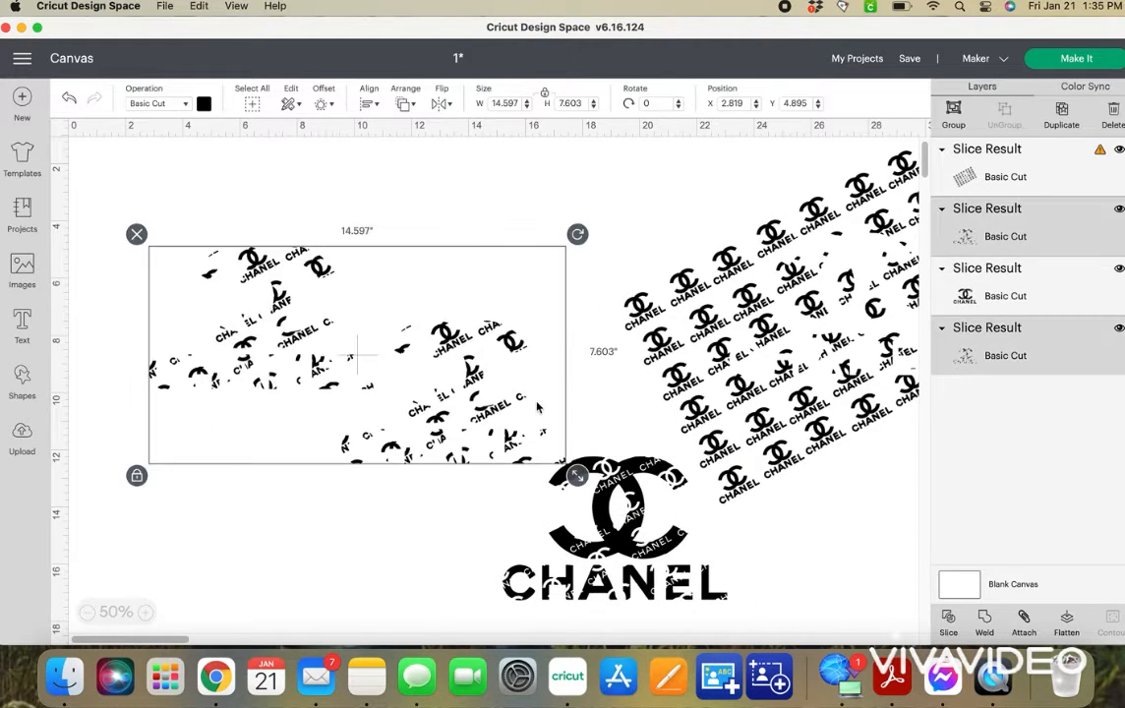
pyautogui.press('Delete')
pyautogui.moveTo(608, 563); pyautogui.dragTo(388, 354)
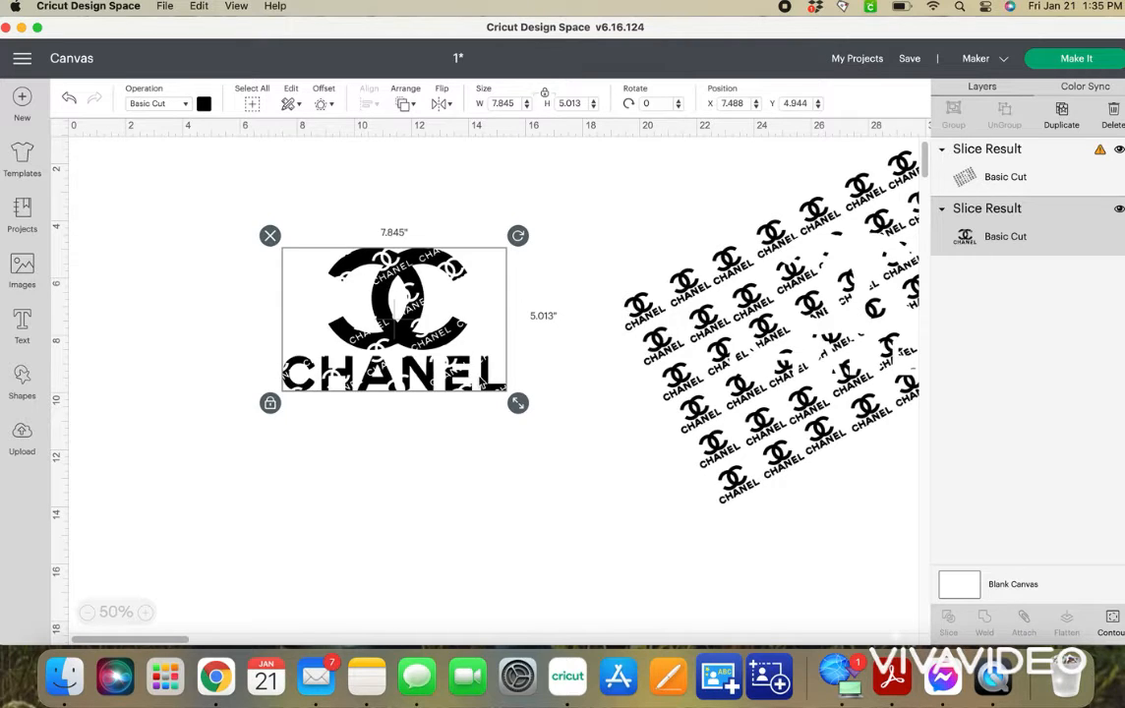
pyautogui.click(656, 313)
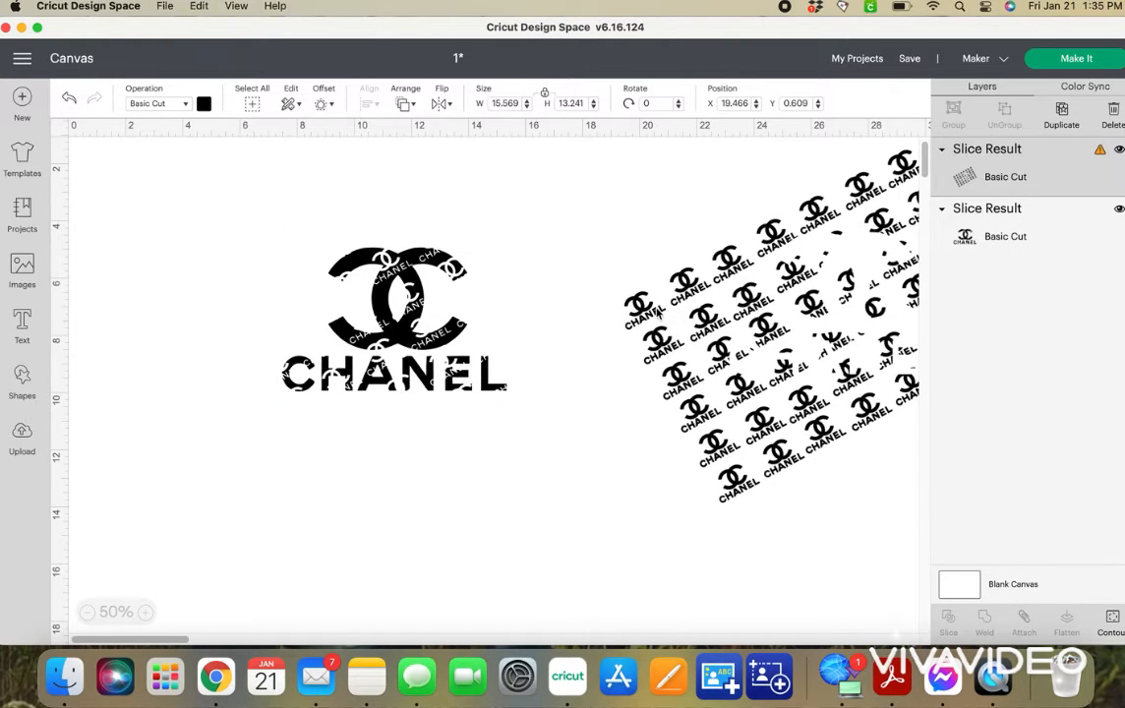
pyautogui.moveTo(656, 312); pyautogui.dragTo(663, 560)
pyautogui.click(618, 358)
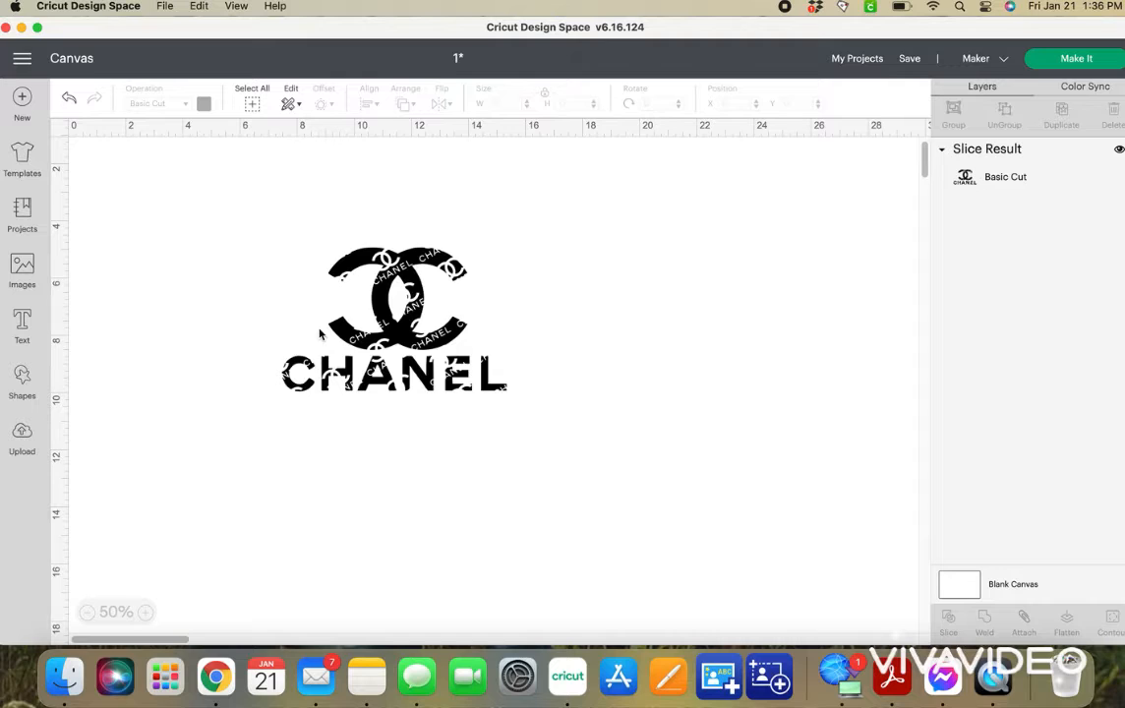
pyautogui.moveTo(317, 283); pyautogui.dragTo(397, 342)
# Insert a square, unlock its proportions, stretch it to about 5.78 by 9.31 inches and cover the logo's left half with it.
pyautogui.click(24, 375)
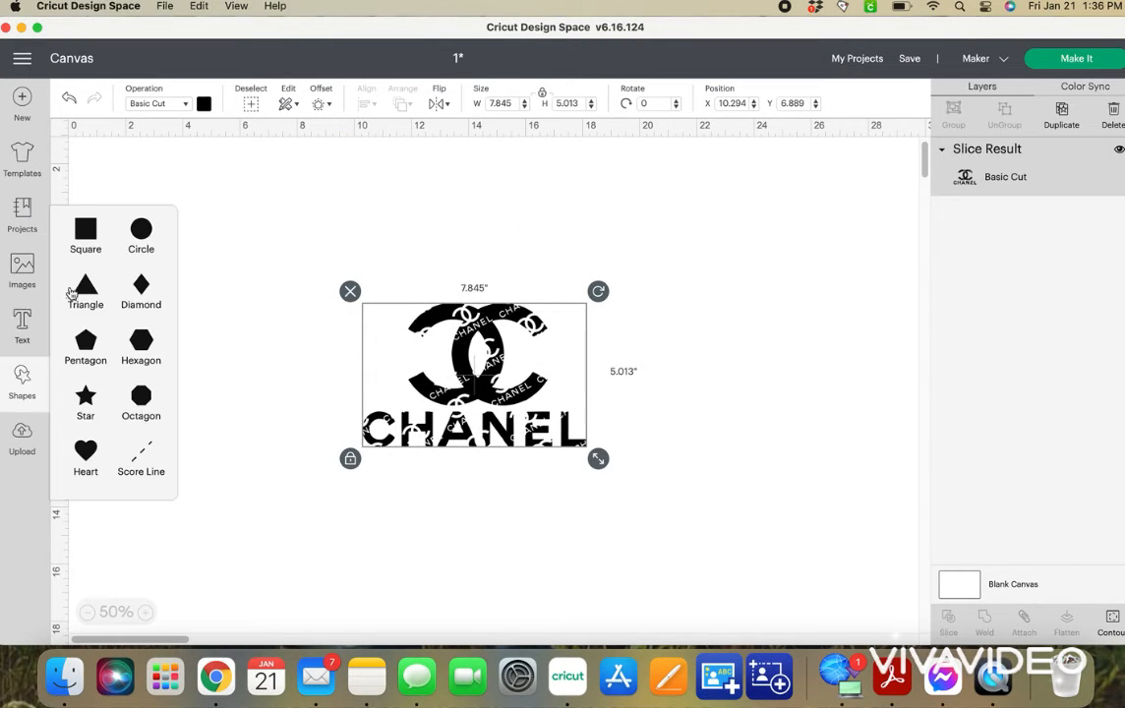
pyautogui.click(85, 237)
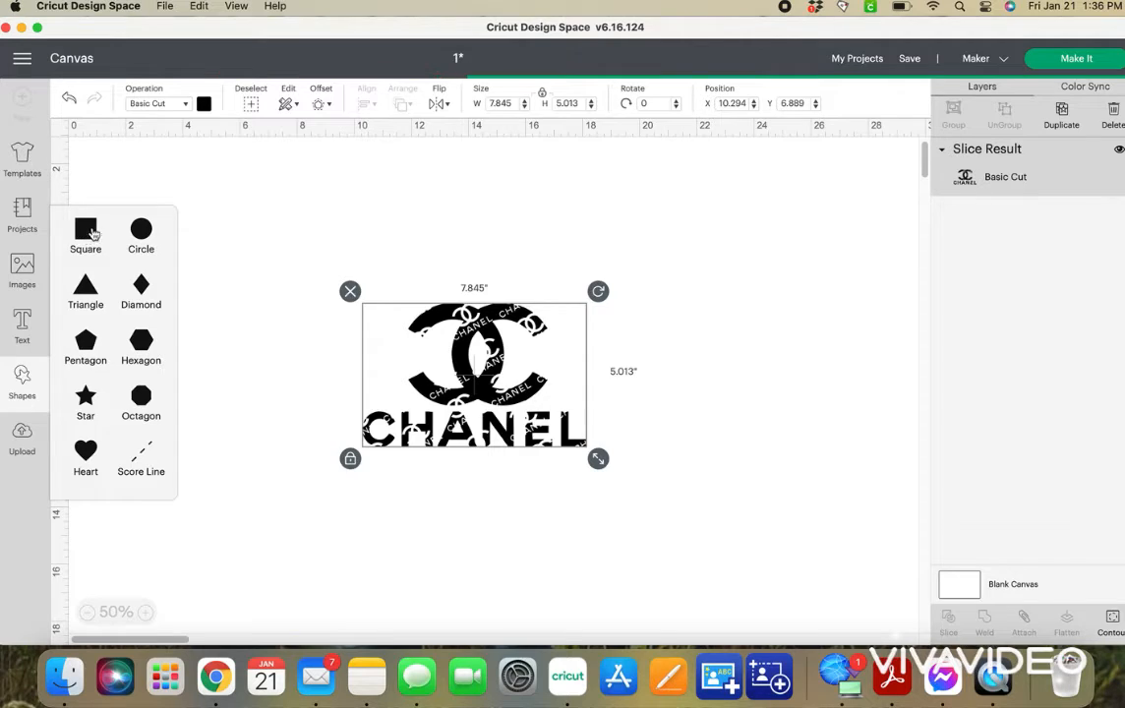
pyautogui.moveTo(136, 183); pyautogui.dragTo(291, 200)
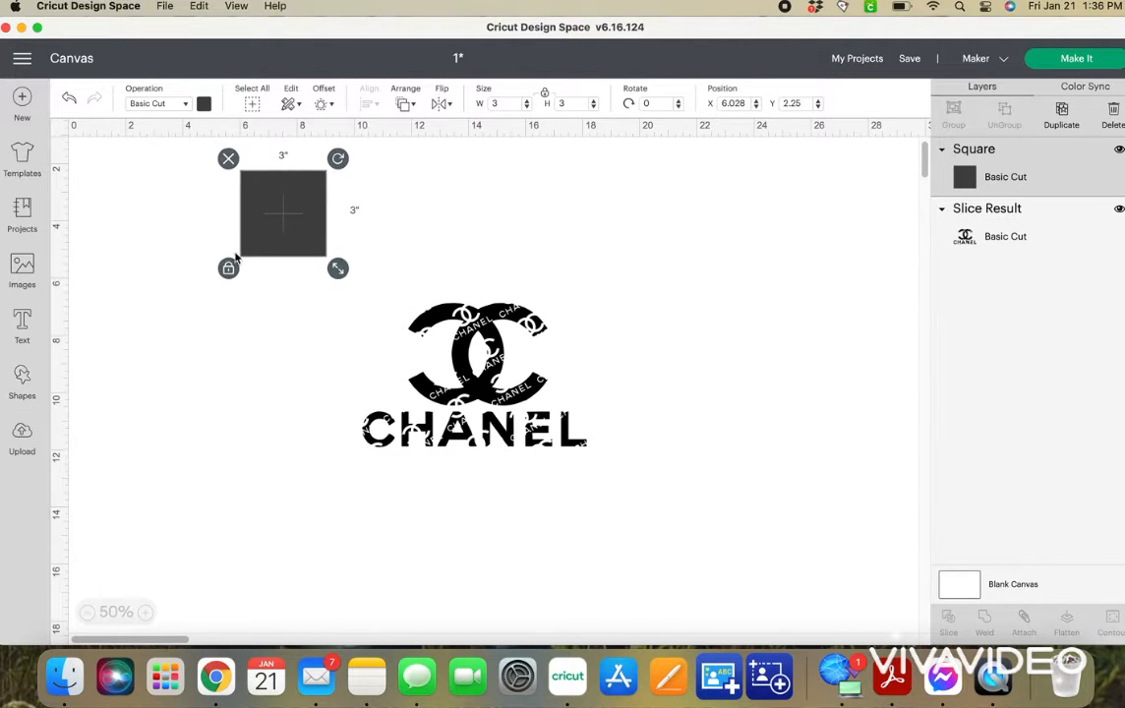
pyautogui.click(228, 269)
pyautogui.moveTo(337, 268); pyautogui.dragTo(415, 448)
pyautogui.moveTo(374, 378); pyautogui.dragTo(444, 437)
# Move the rectangle backward behind the patterned logo and adjust its position so its right edge splits the Cs in half.
pyautogui.moveTo(180, 254); pyautogui.dragTo(590, 437)
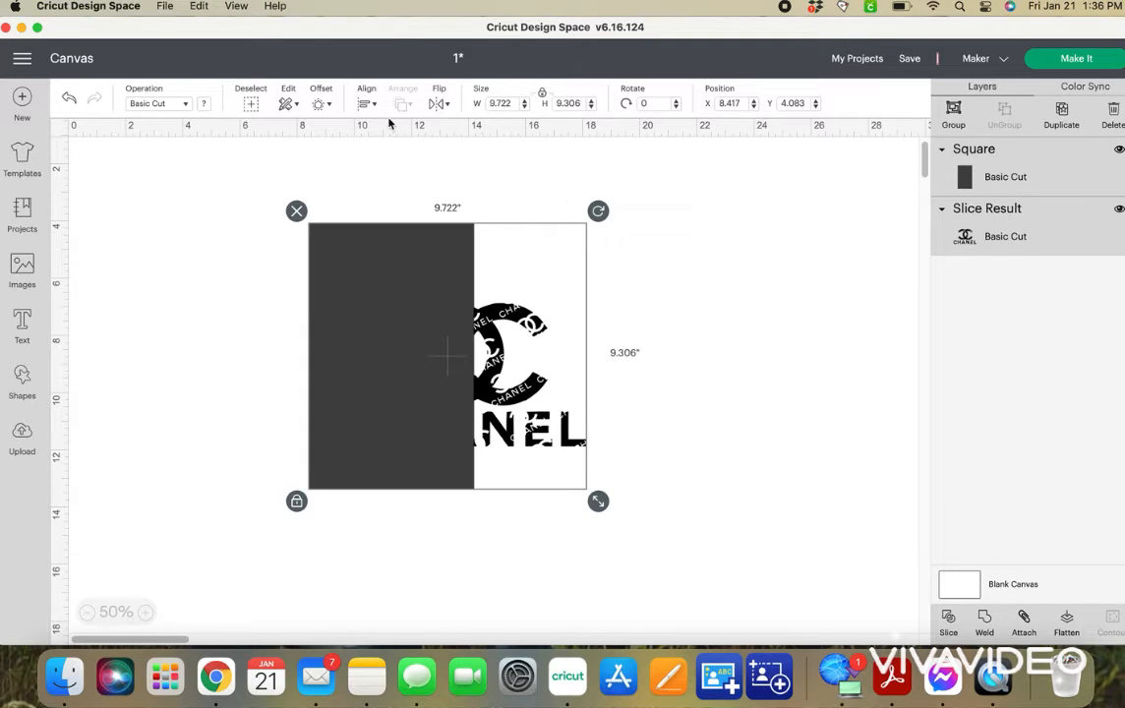
pyautogui.click(645, 249)
pyautogui.click(418, 392)
pyautogui.rightClick(416, 393)
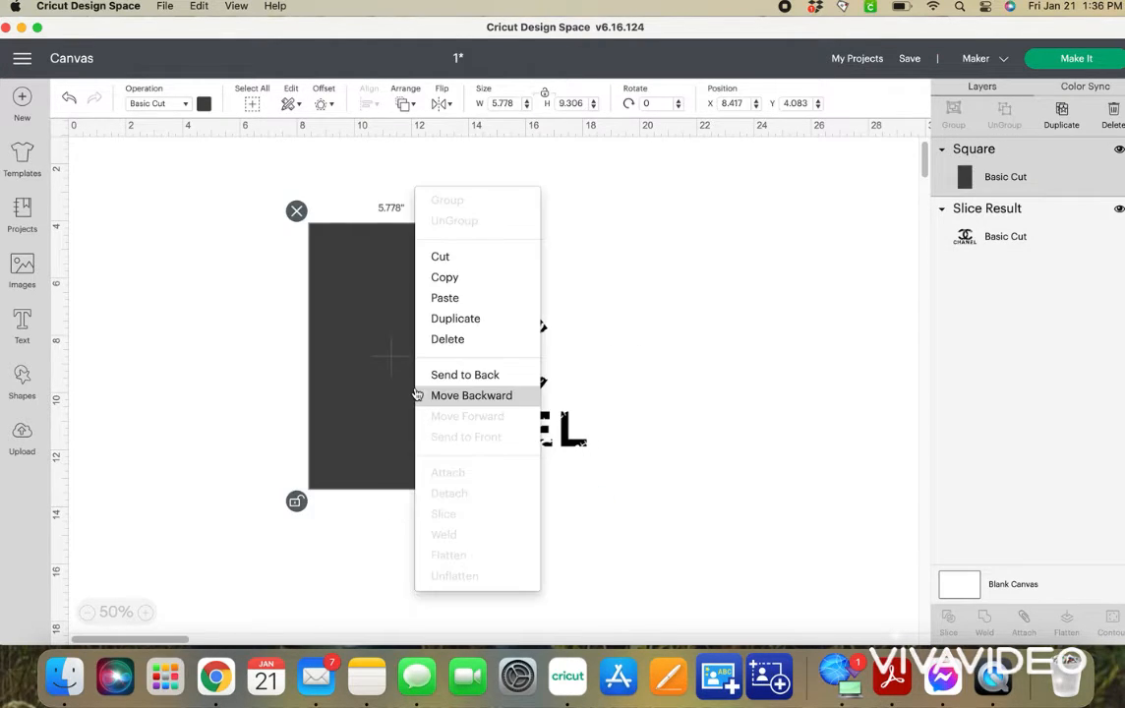
pyautogui.click(450, 396)
pyautogui.moveTo(385, 304); pyautogui.dragTo(381, 304)
# Select the patterned logo and the rectangle, slice them, and pull the cut rectangle away to the logo's left.
pyautogui.click(103, 134)
pyautogui.moveTo(218, 189); pyautogui.dragTo(598, 488)
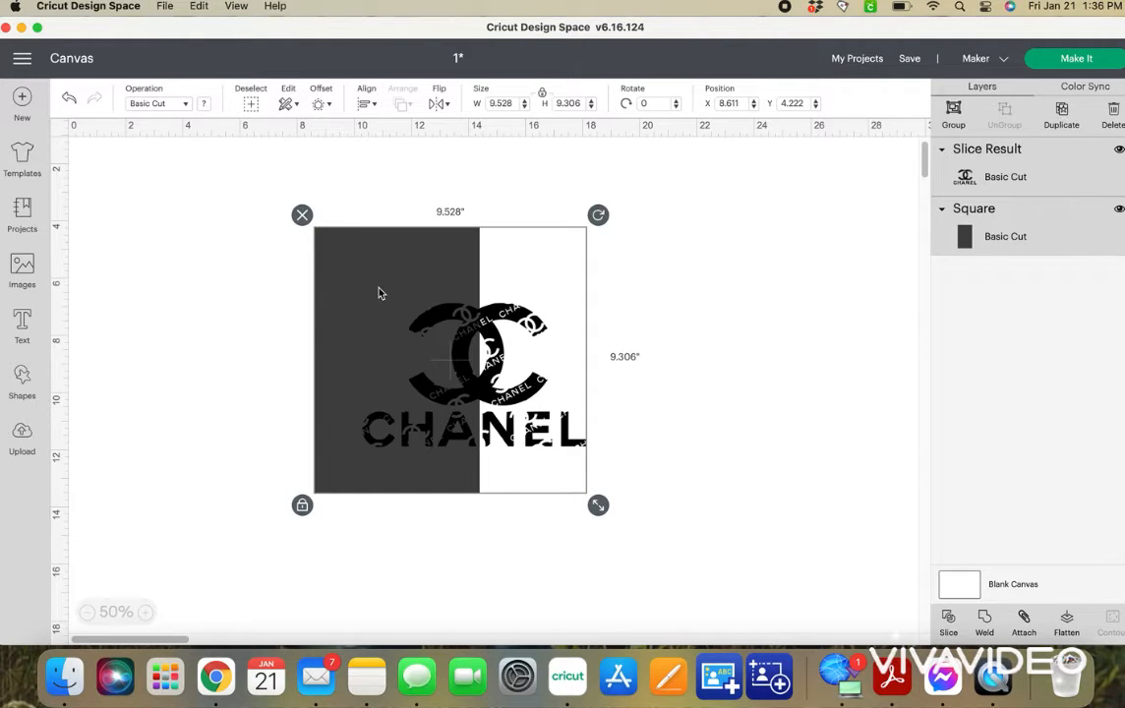
pyautogui.click(957, 629)
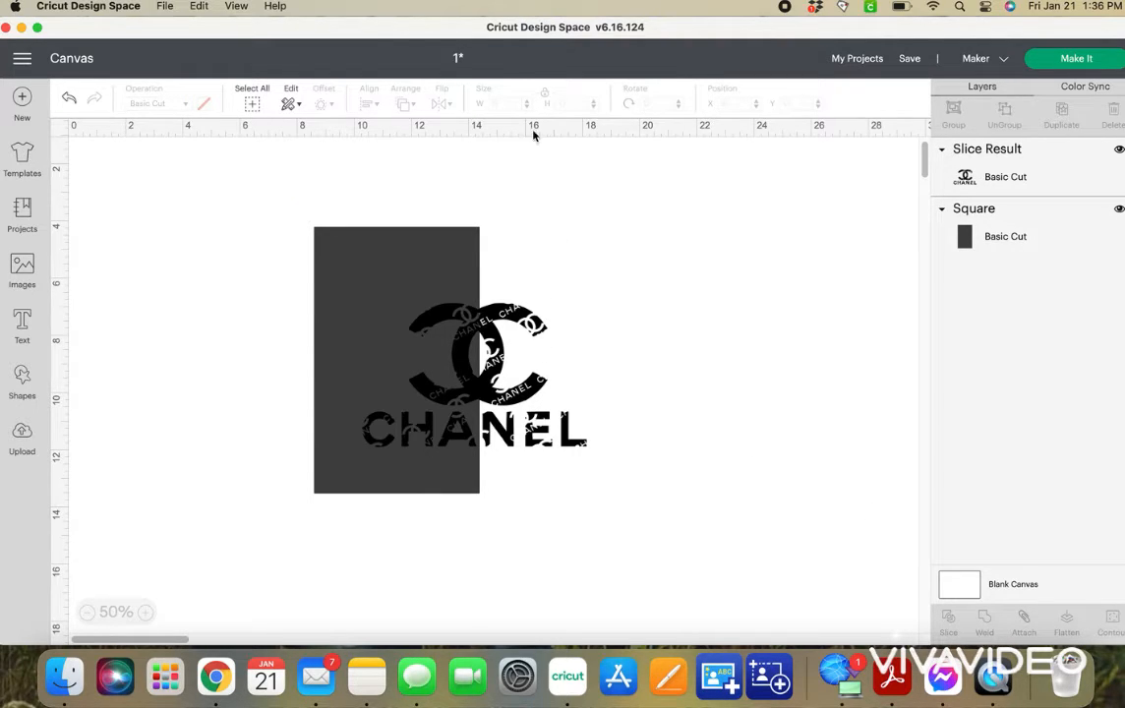
pyautogui.moveTo(296, 284); pyautogui.dragTo(233, 283)
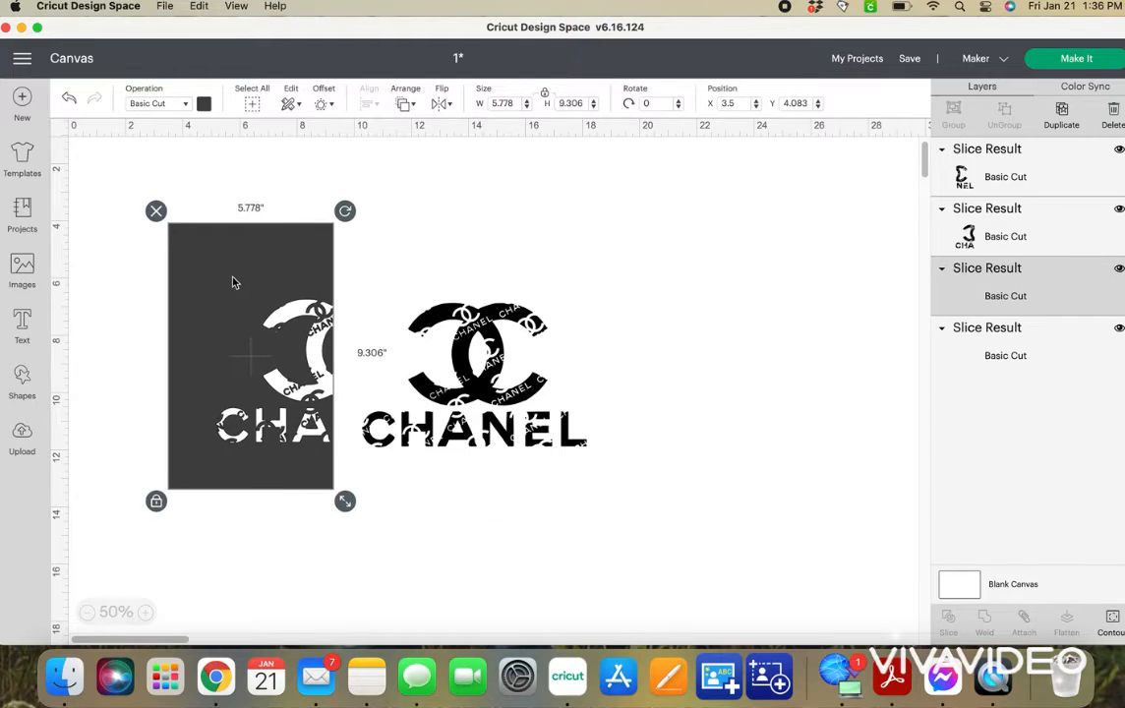
# Pull the sliced pieces apart, delete the leftover rectangle and duplicate left half, and move the remaining left half nearer the right half.
pyautogui.moveTo(461, 359); pyautogui.dragTo(295, 337)
pyautogui.moveTo(427, 315); pyautogui.dragTo(458, 498)
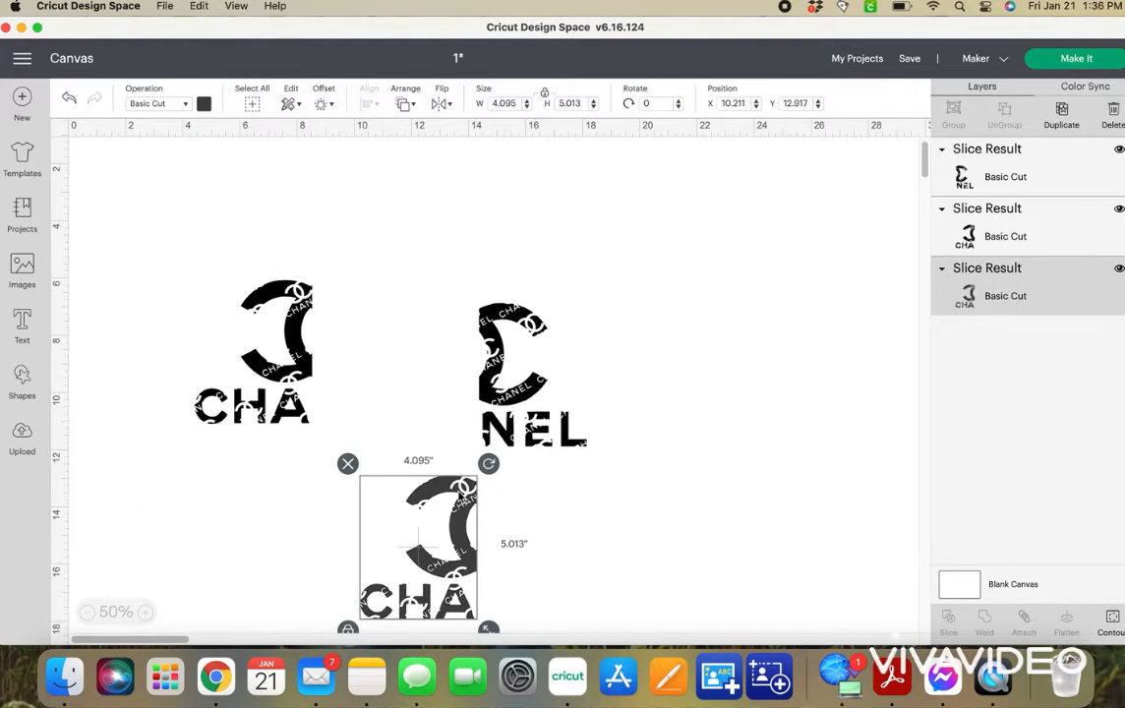
pyautogui.press('Delete')
pyautogui.moveTo(280, 340); pyautogui.dragTo(331, 386)
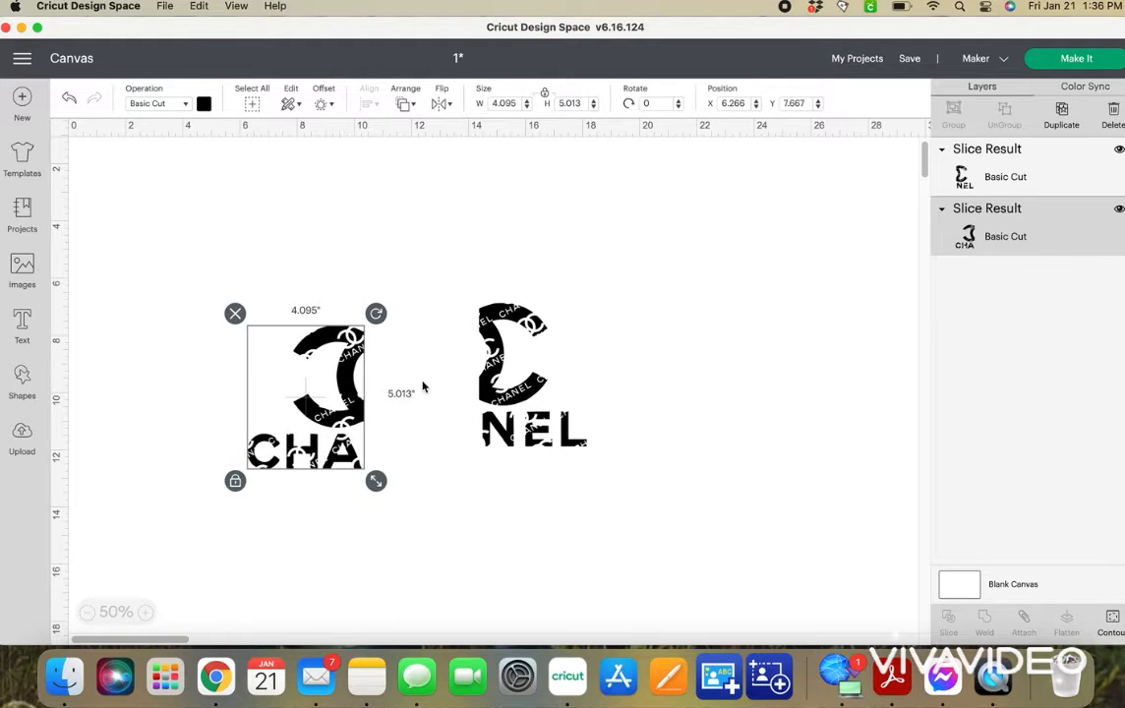
pyautogui.click(470, 391)
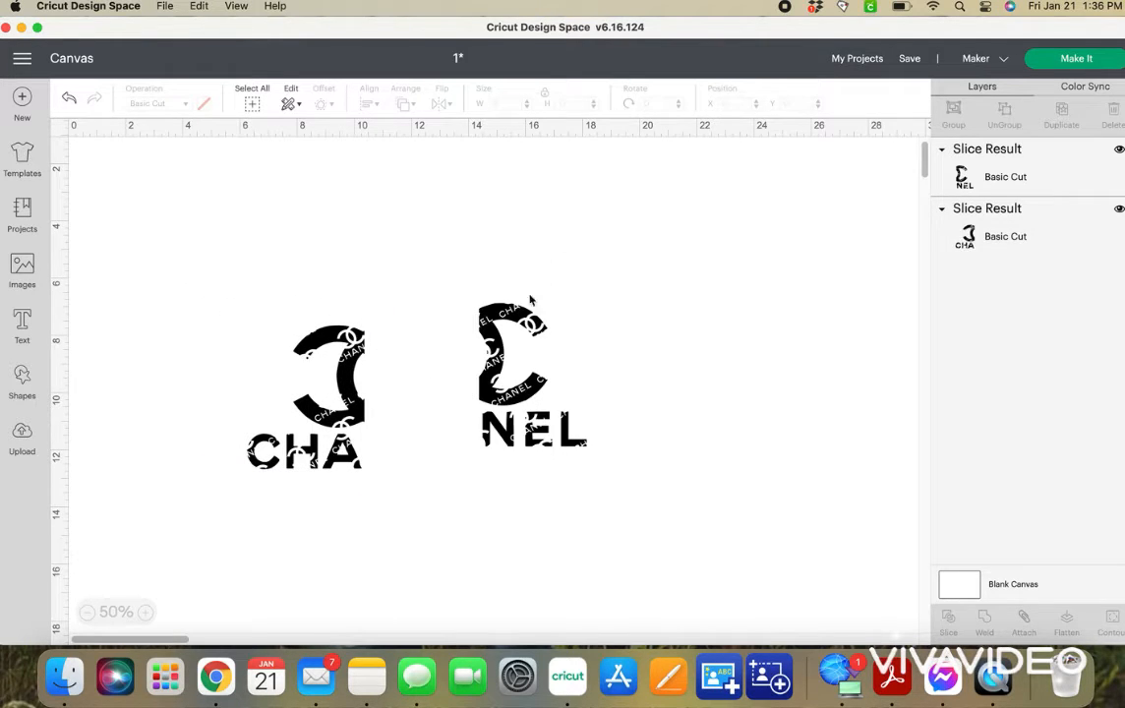
# Recolor the logo's right half white and move it against the left half to rejoin the logo.
pyautogui.moveTo(504, 341); pyautogui.dragTo(500, 393)
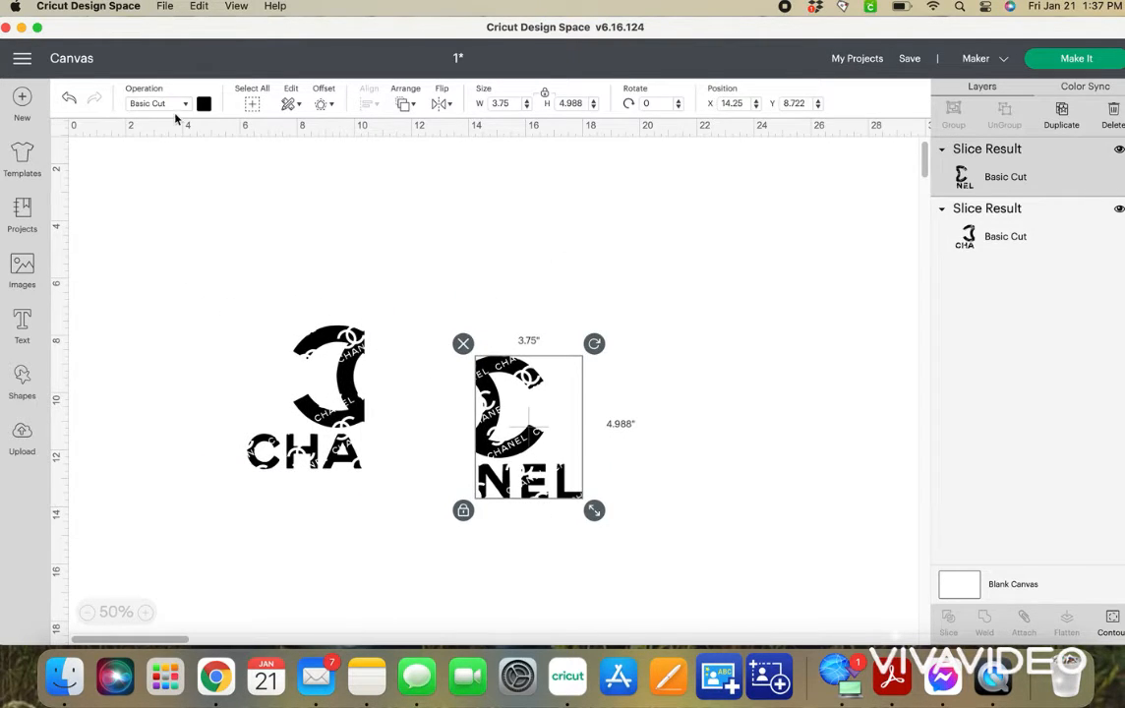
pyautogui.click(203, 104)
pyautogui.click(220, 251)
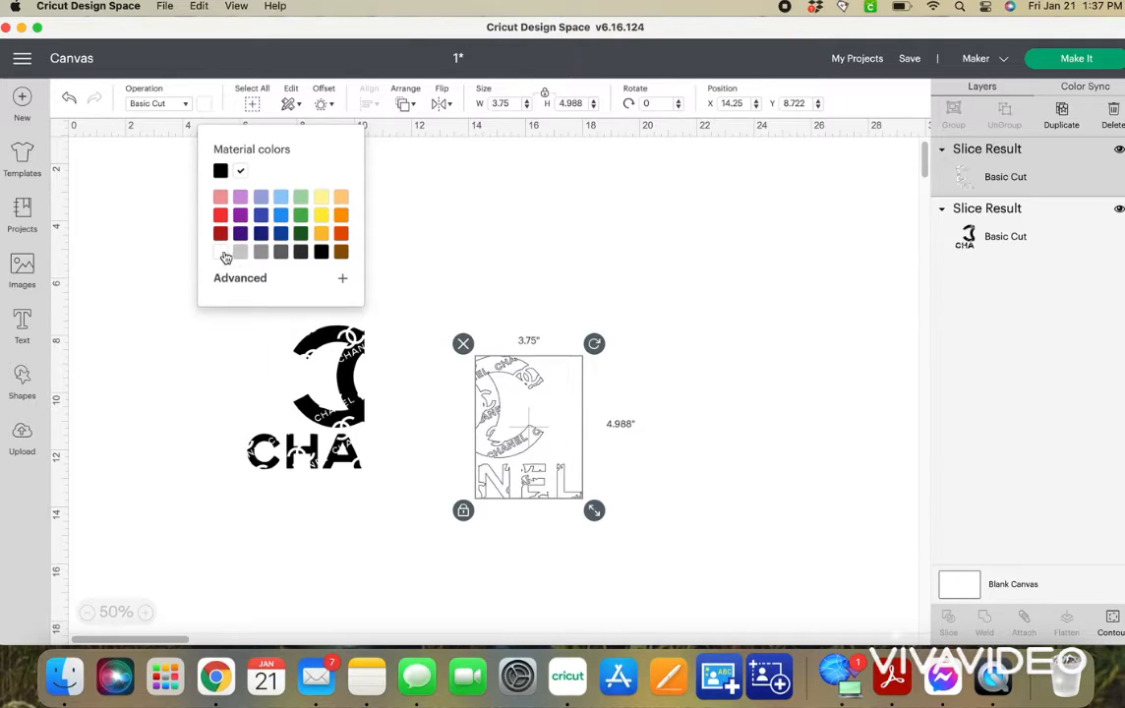
pyautogui.moveTo(485, 447); pyautogui.dragTo(374, 414)
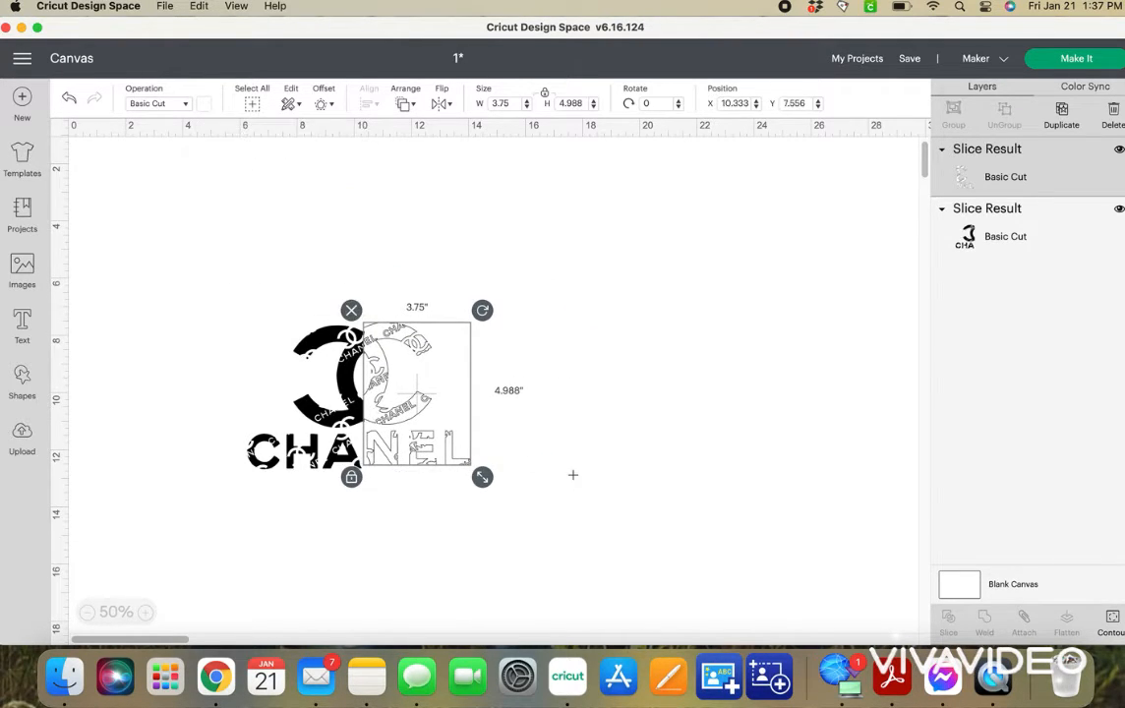
pyautogui.click(575, 471)
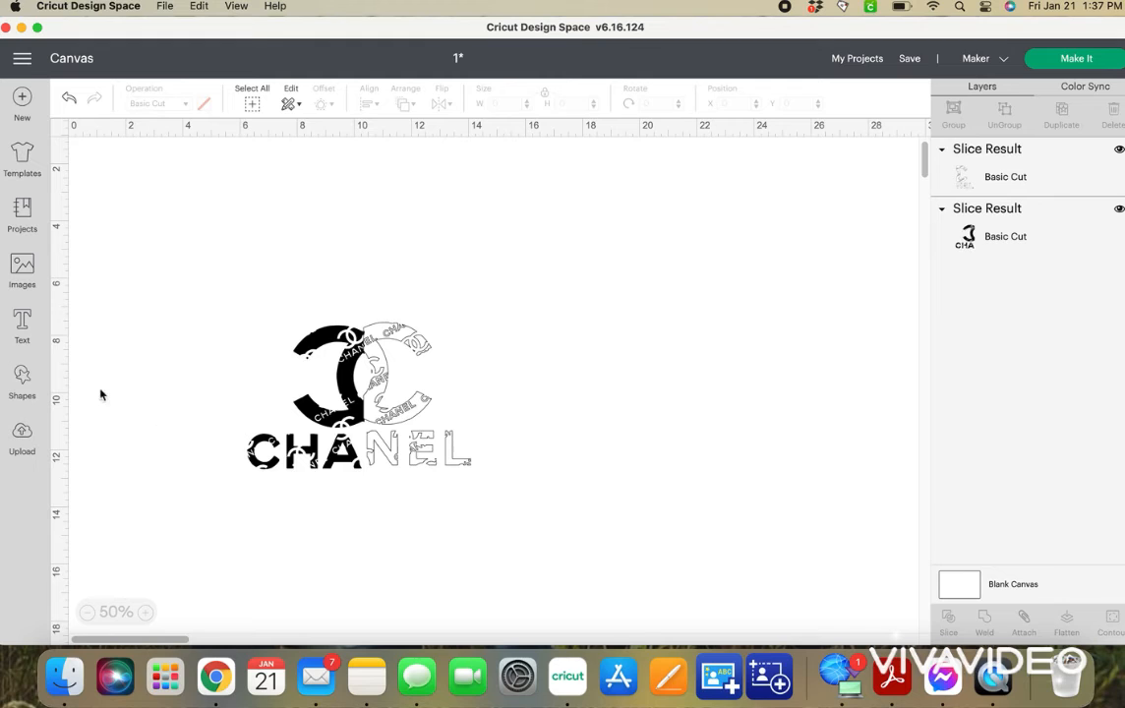
# Insert a square, unlock its proportions, stretch it to about 5.97 by 15.92 inches and place it over the logo's right half.
pyautogui.click(21, 377)
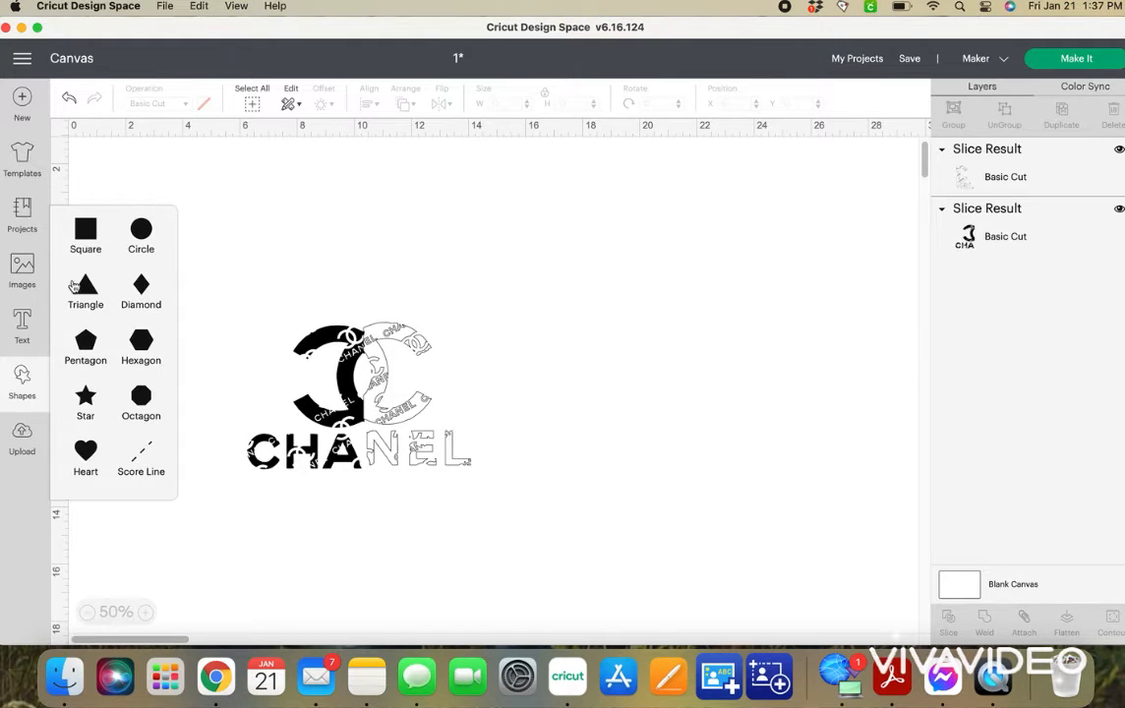
pyautogui.click(95, 232)
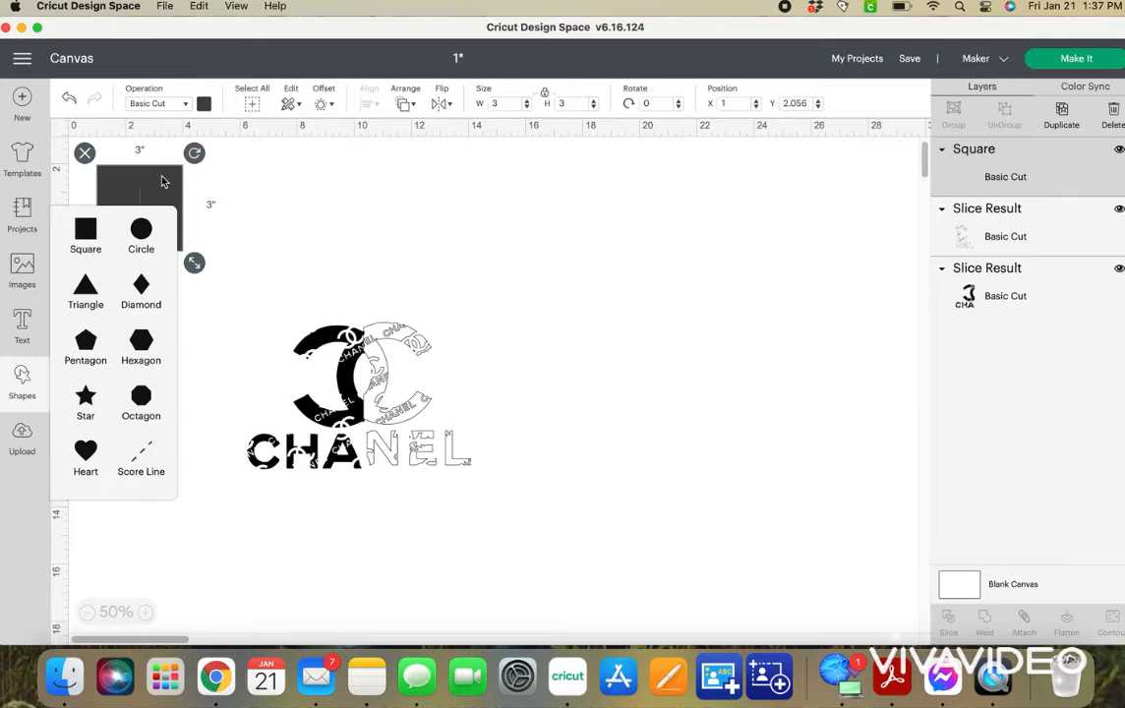
pyautogui.click(86, 263)
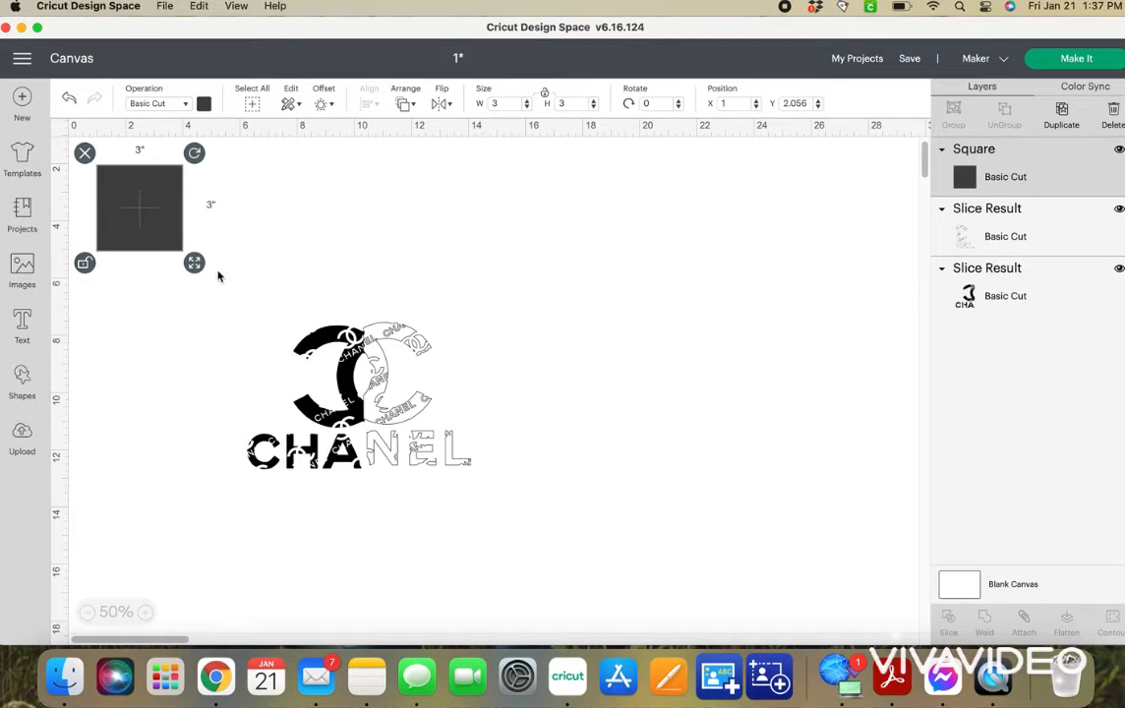
pyautogui.moveTo(194, 263); pyautogui.dragTo(280, 629)
pyautogui.moveTo(222, 548); pyautogui.dragTo(447, 512)
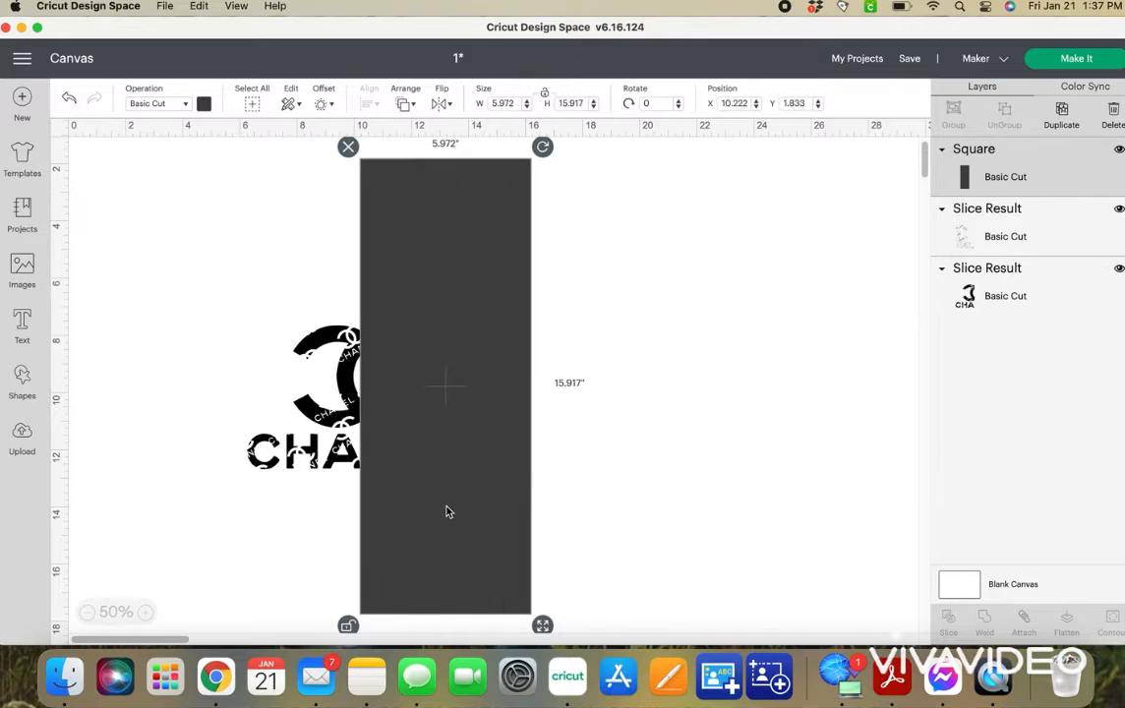
# Color the tall rectangle black and move it backward behind the white right half of the logo.
pyautogui.click(204, 104)
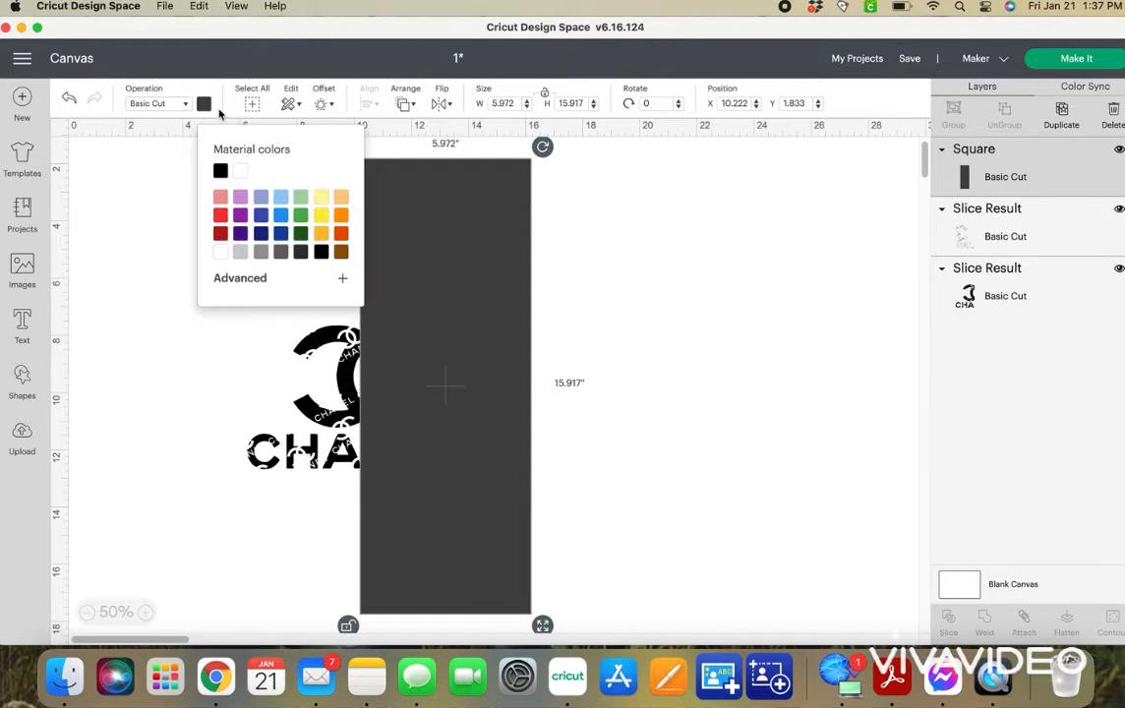
pyautogui.click(219, 172)
pyautogui.rightClick(434, 305)
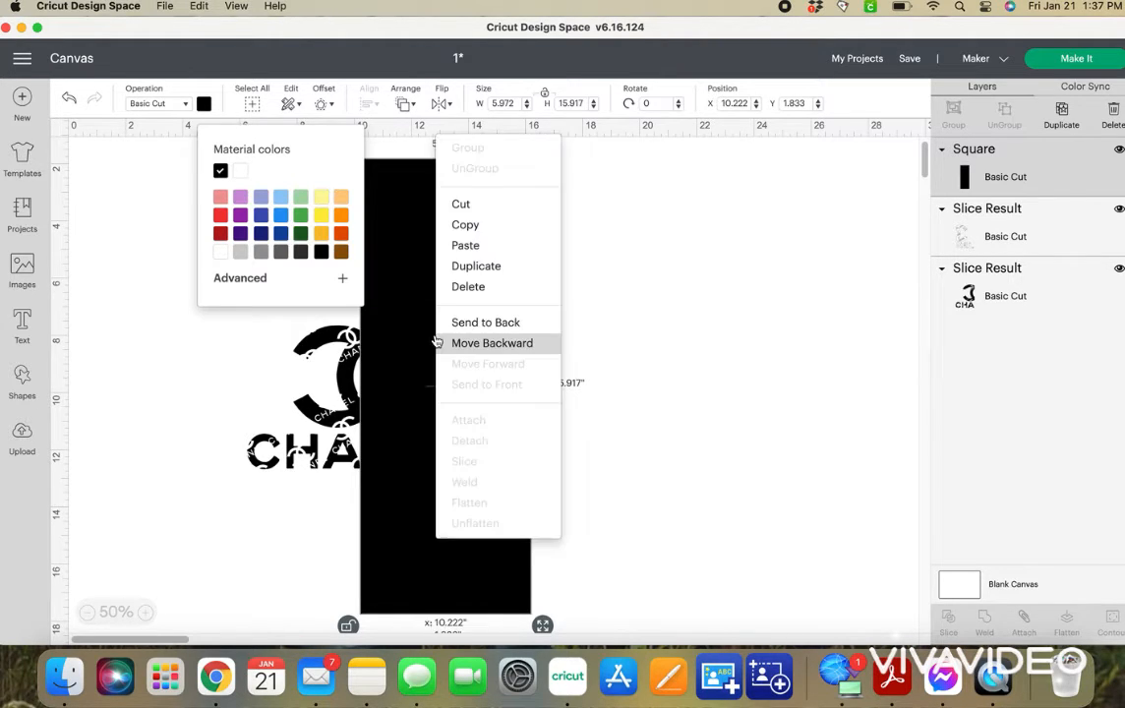
pyautogui.click(488, 343)
pyautogui.click(302, 325)
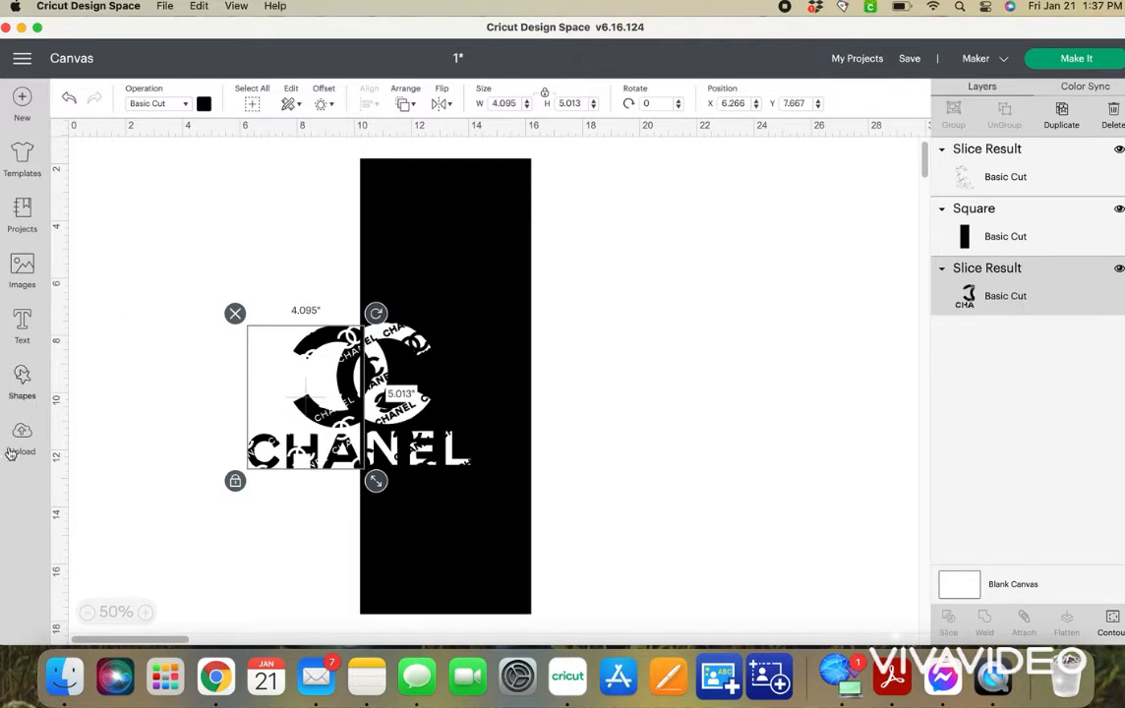
# Duplicate the black rectangle, move the copy over to the logo's left side and color it white.
pyautogui.click(442, 218)
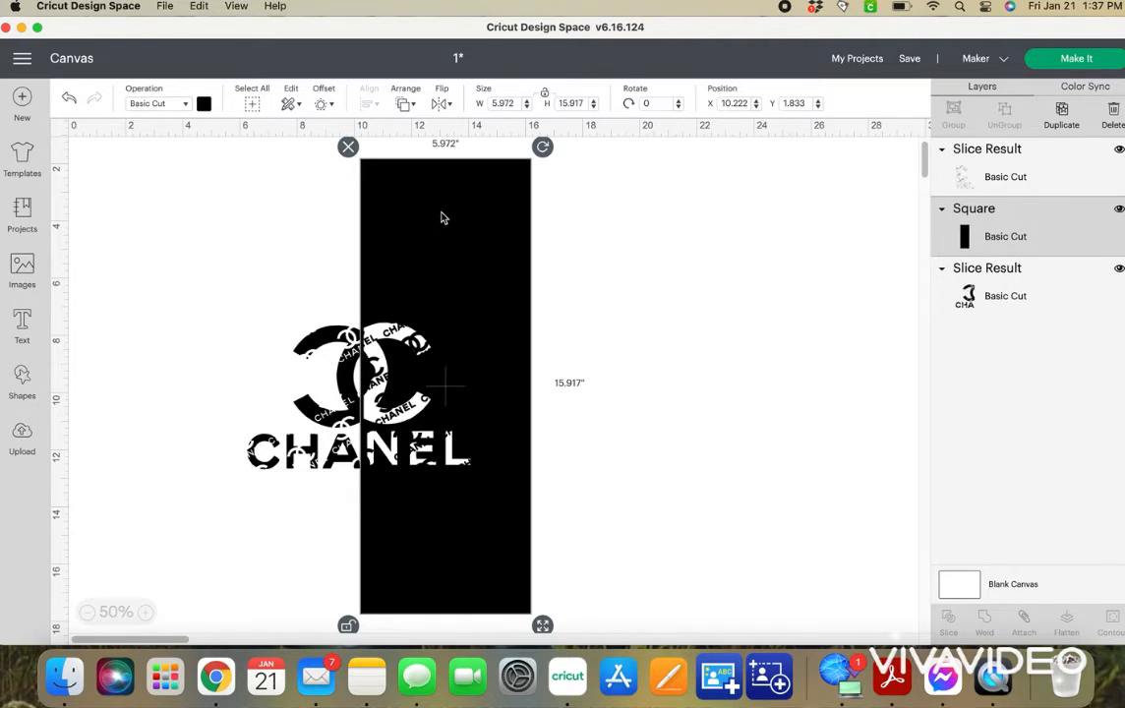
pyautogui.press('super+d')
pyautogui.moveTo(438, 200); pyautogui.dragTo(199, 192)
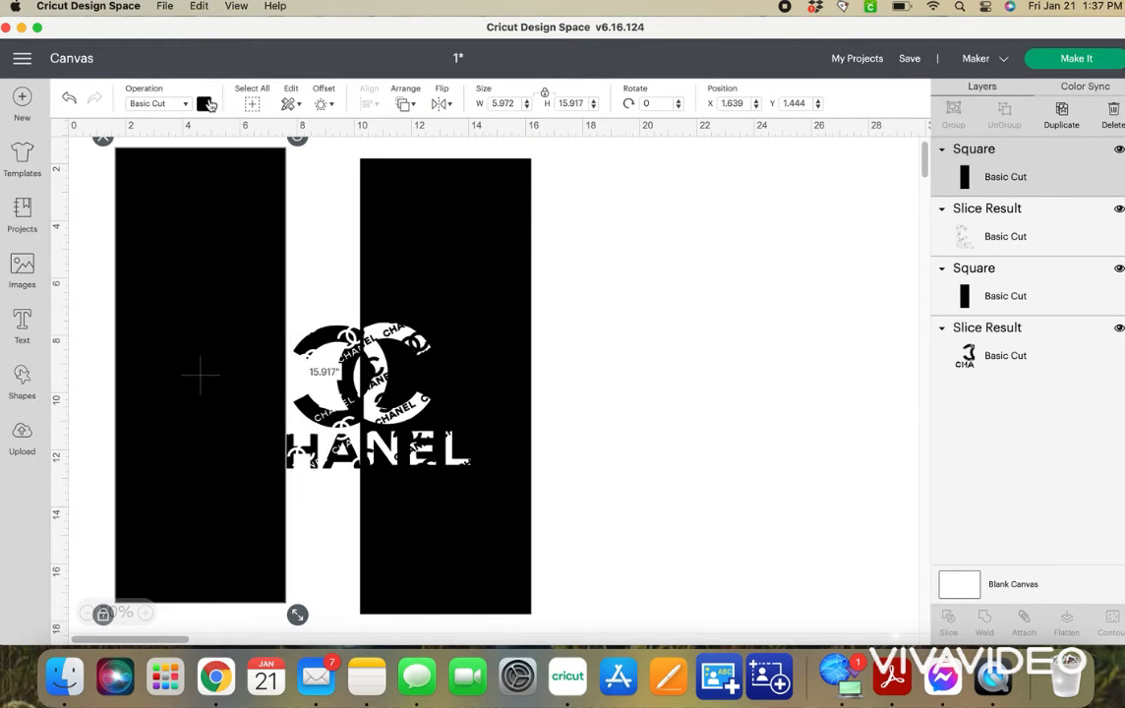
pyautogui.click(205, 104)
pyautogui.click(240, 170)
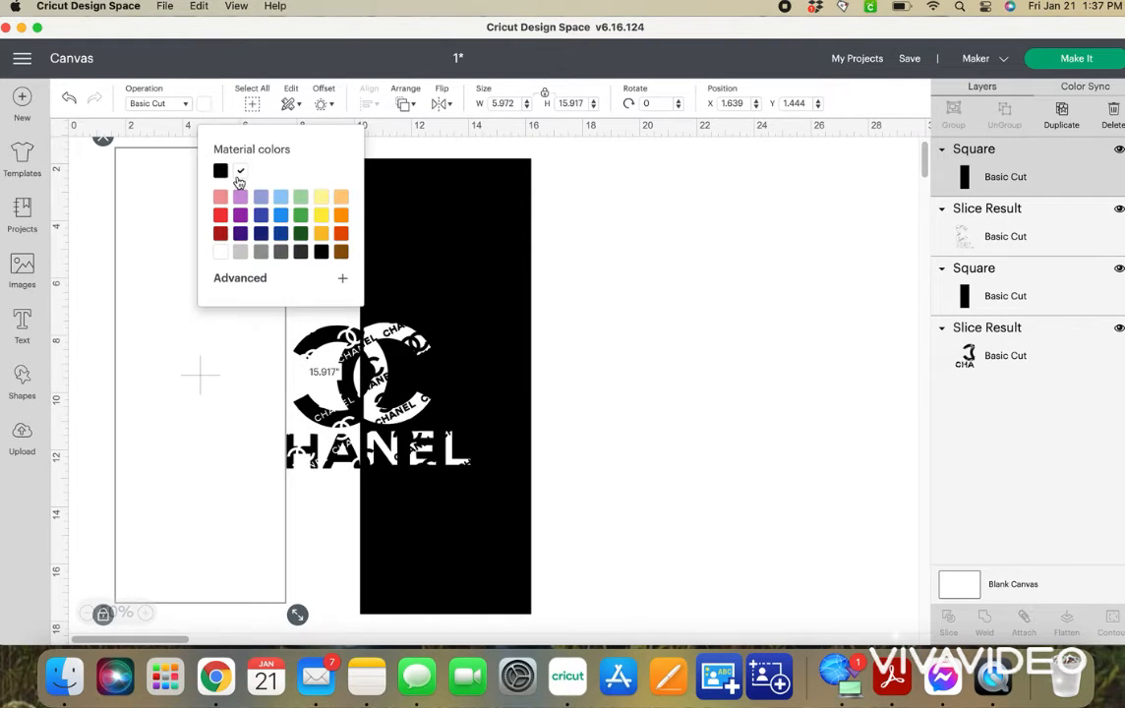
# Move the white rectangle behind the other layers and position it under the logo's left half, level with the black rectangle.
pyautogui.rightClick(157, 311)
pyautogui.click(203, 294)
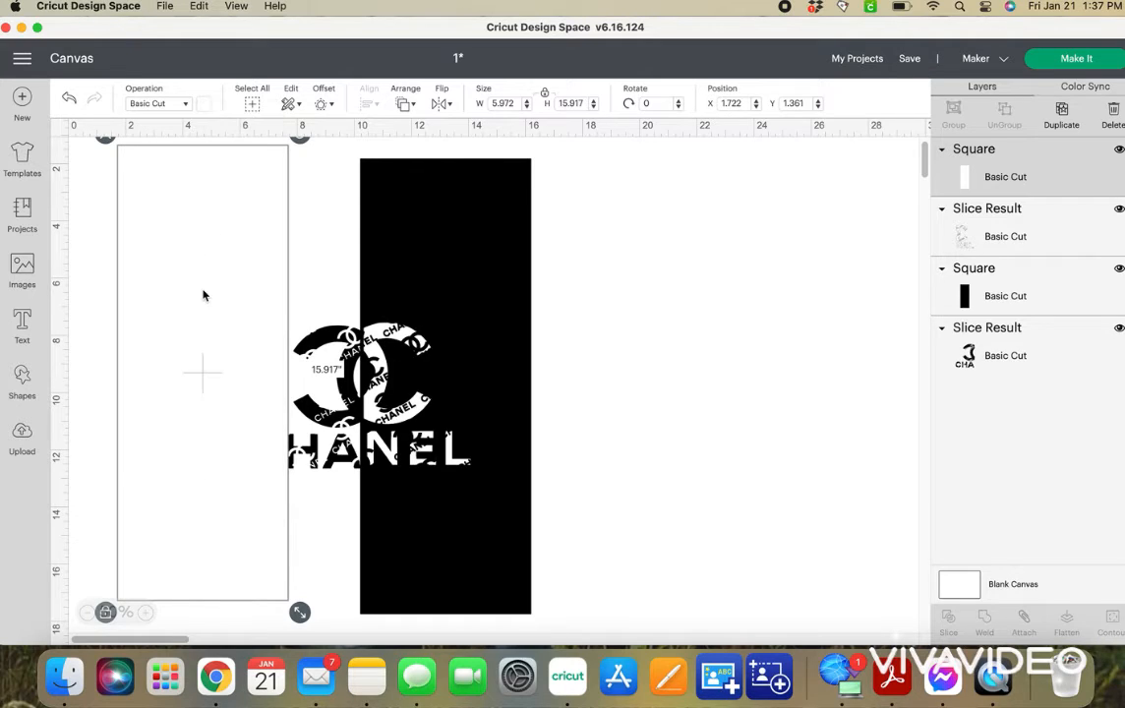
pyautogui.moveTo(200, 290)
pyautogui.mouseDown()
pyautogui.moveTo(246, 291)
pyautogui.moveTo(205, 286)
pyautogui.mouseUp()
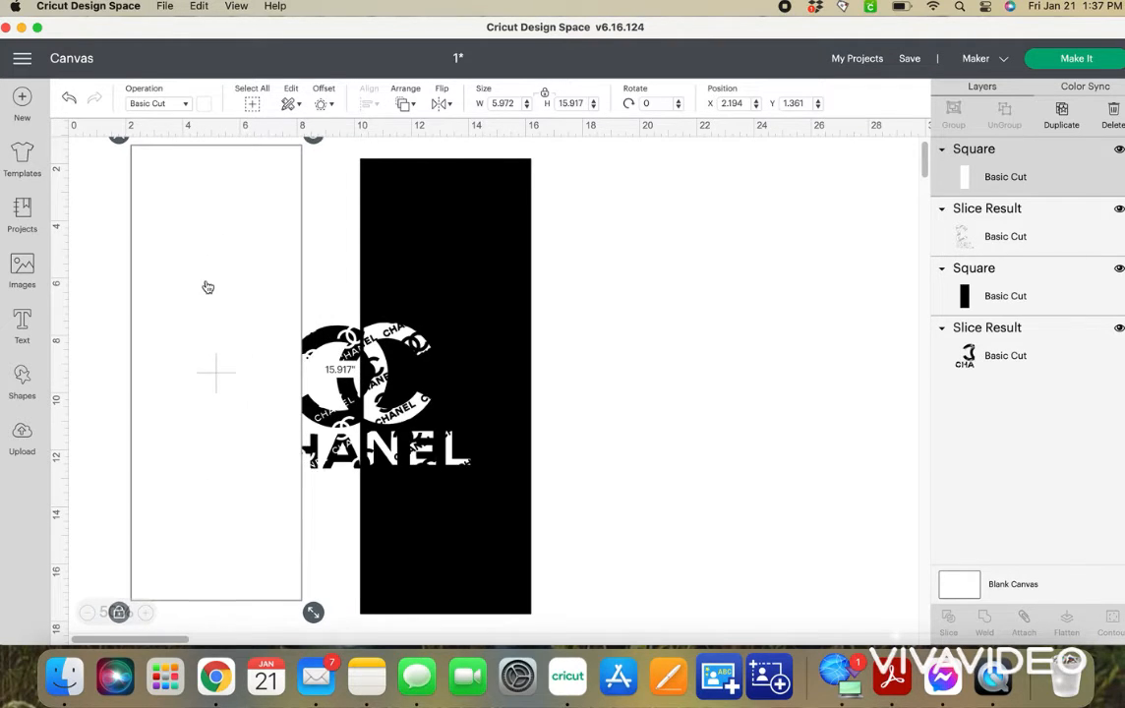
pyautogui.rightClick(207, 287)
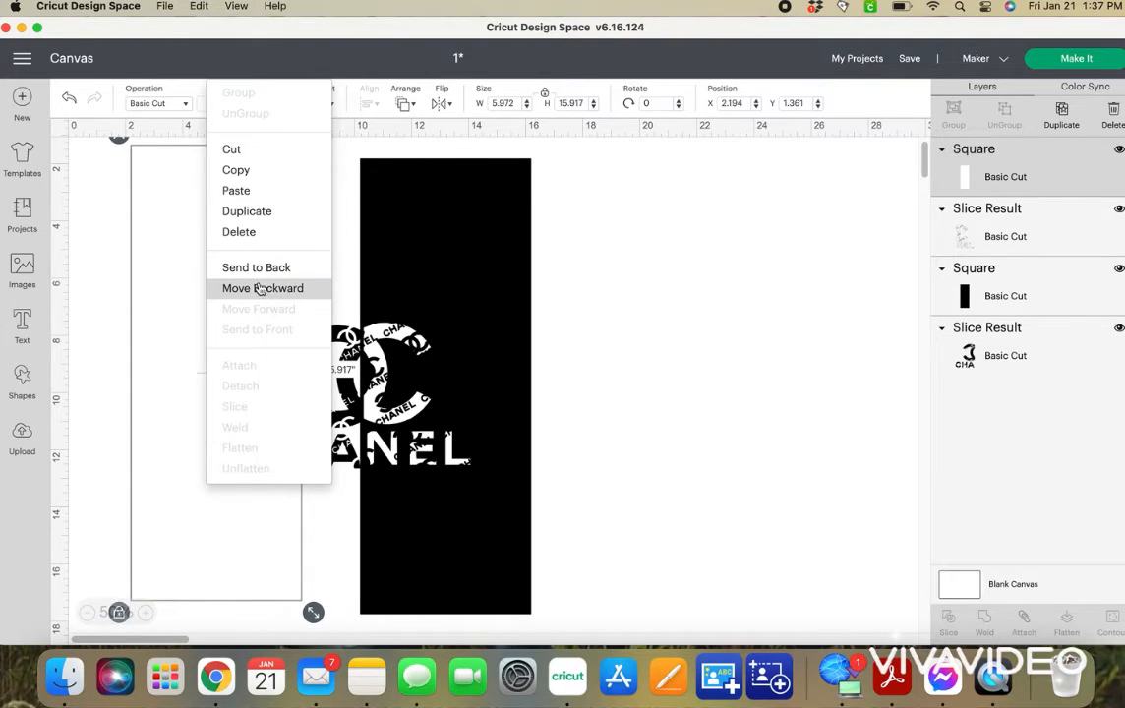
pyautogui.click(259, 288)
pyautogui.moveTo(256, 271); pyautogui.dragTo(295, 287)
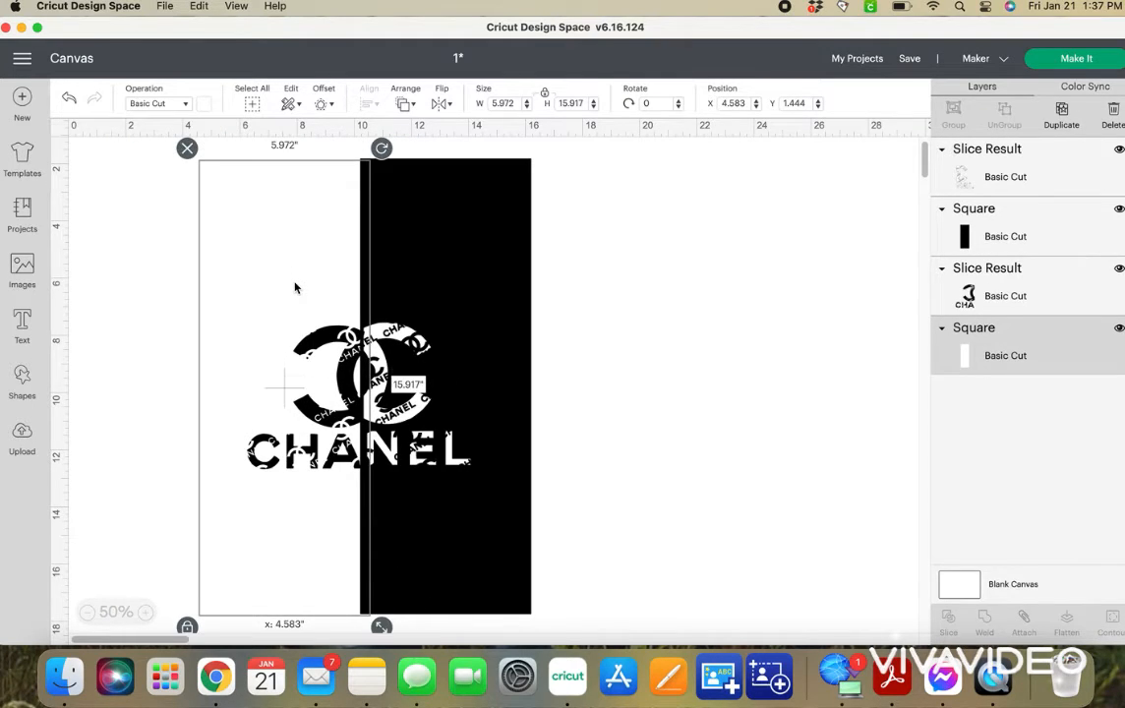
pyautogui.rightClick(293, 285)
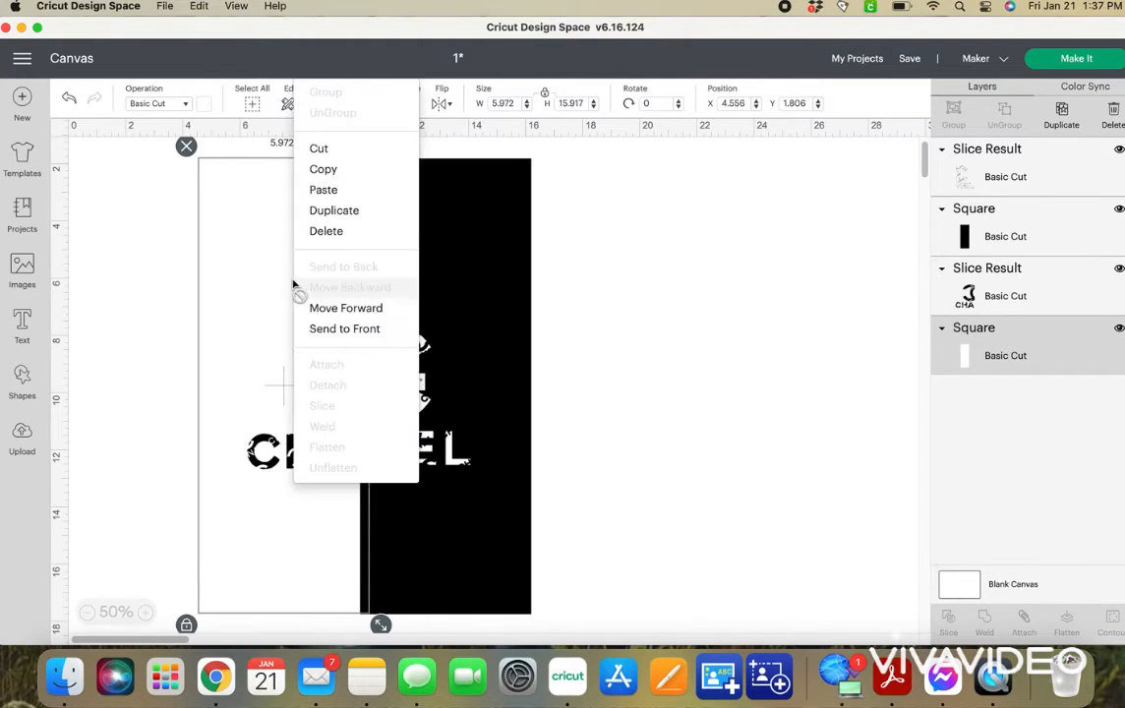
pyautogui.click(572, 244)
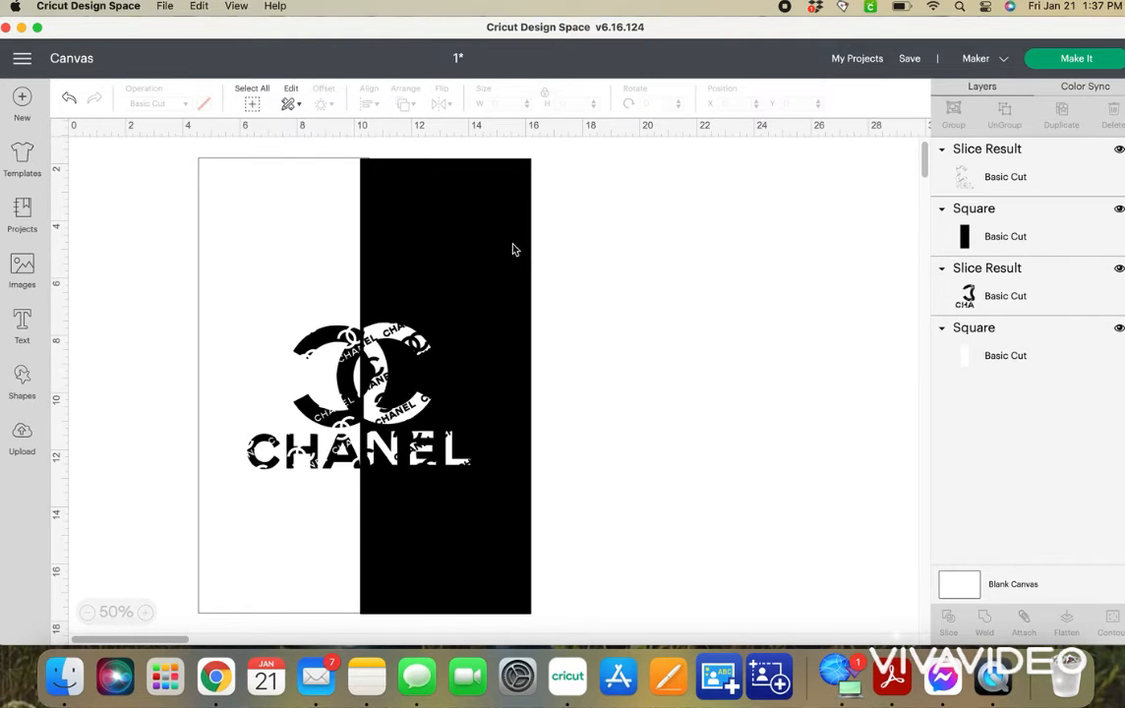
# Shift the black rectangle slightly so its left edge lines up with the seam between the logo halves.
pyautogui.click(504, 251)
pyautogui.moveTo(504, 251); pyautogui.dragTo(508, 244)
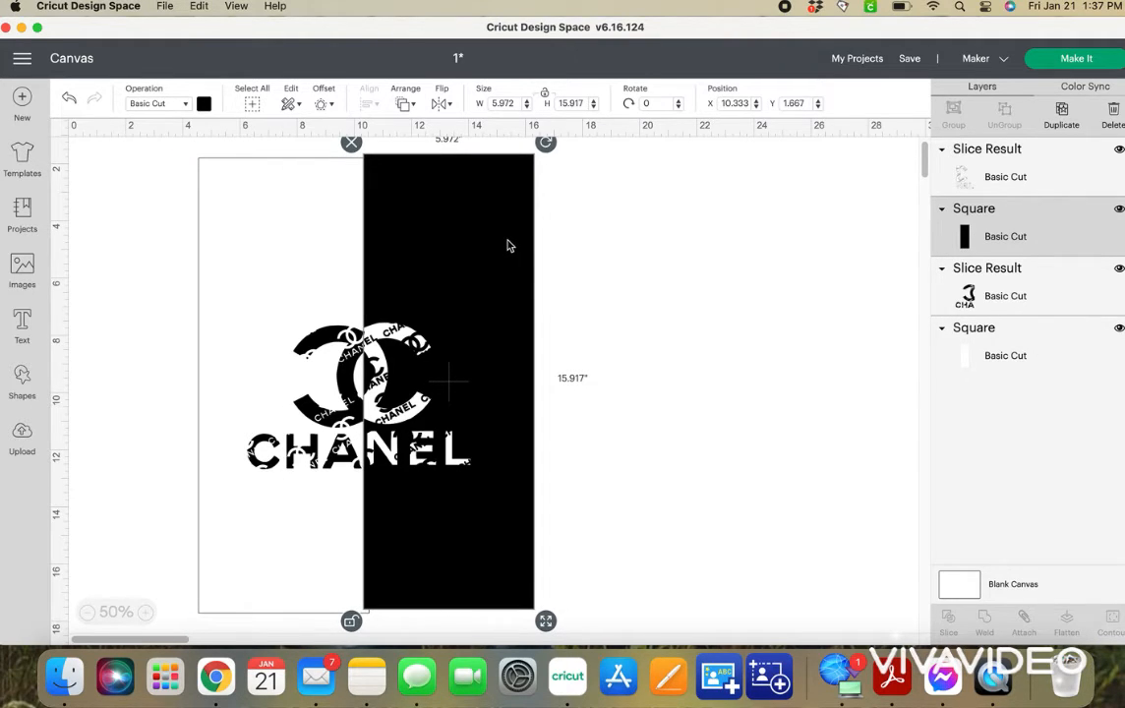
pyautogui.click(615, 343)
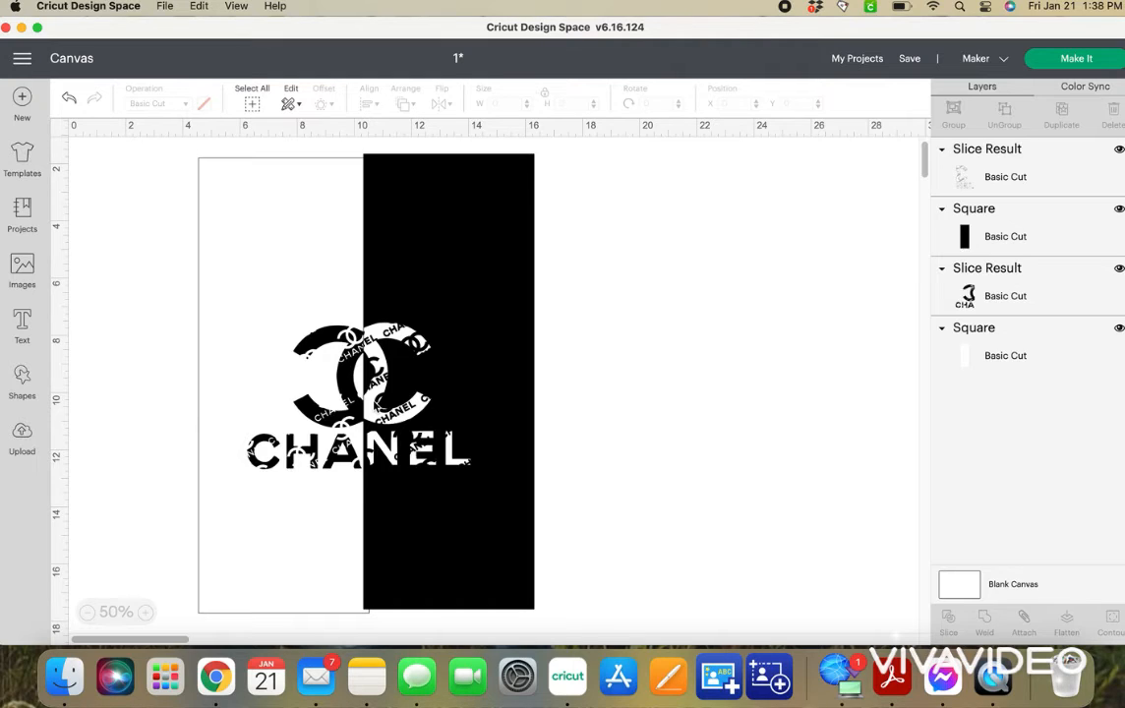
# Open the saved Chanel project "me" for customizing, saving the current project first.
pyautogui.click(857, 61)
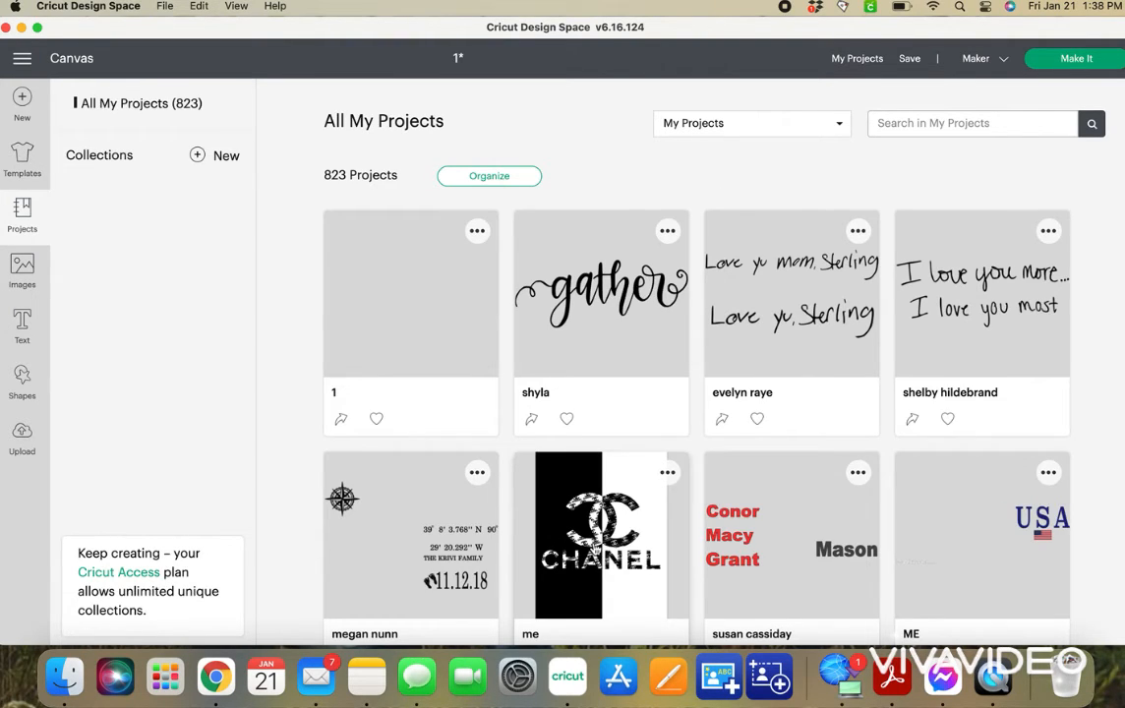
pyautogui.click(530, 486)
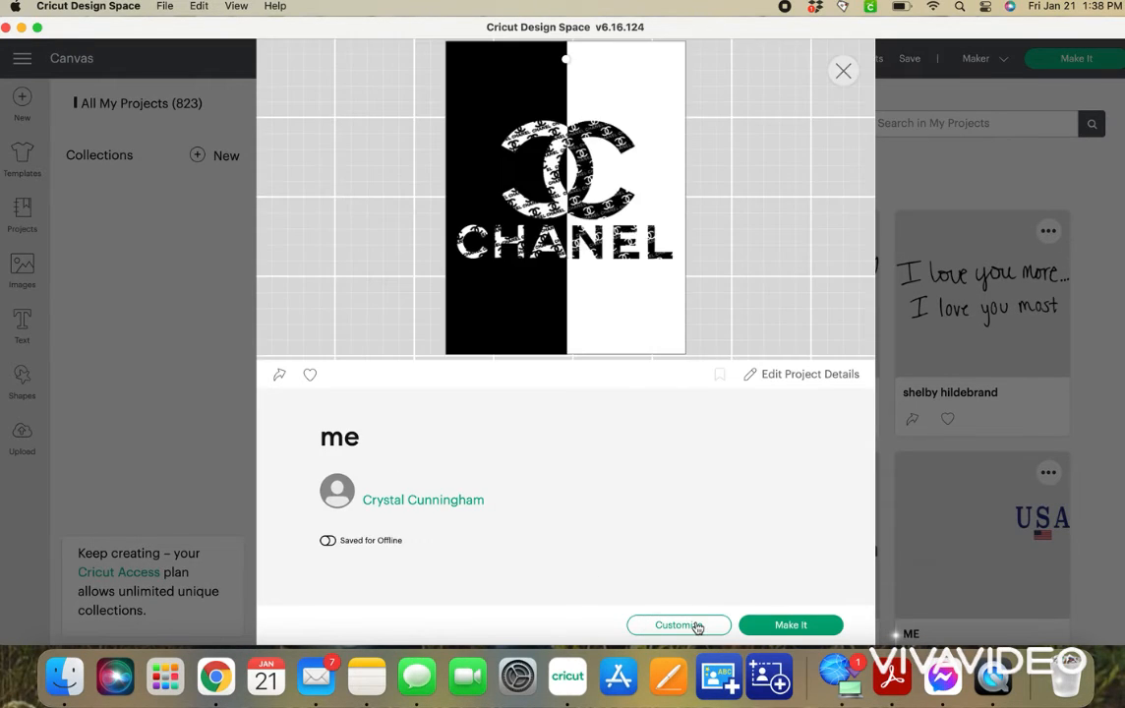
pyautogui.click(693, 625)
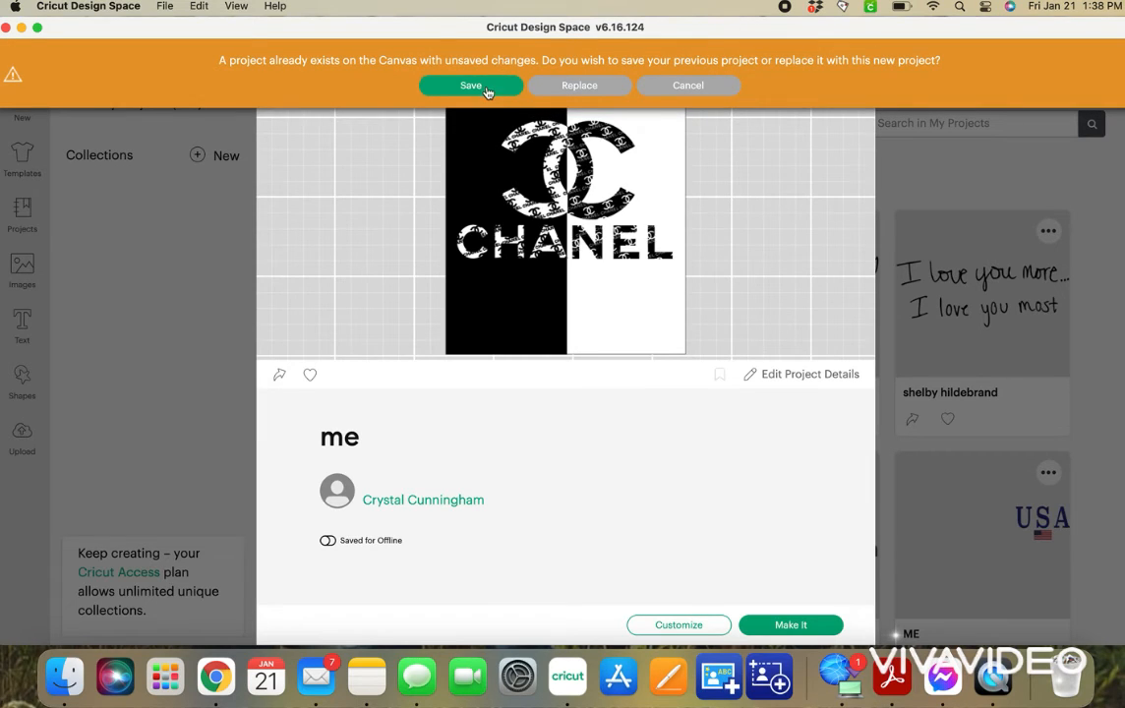
pyautogui.click(471, 86)
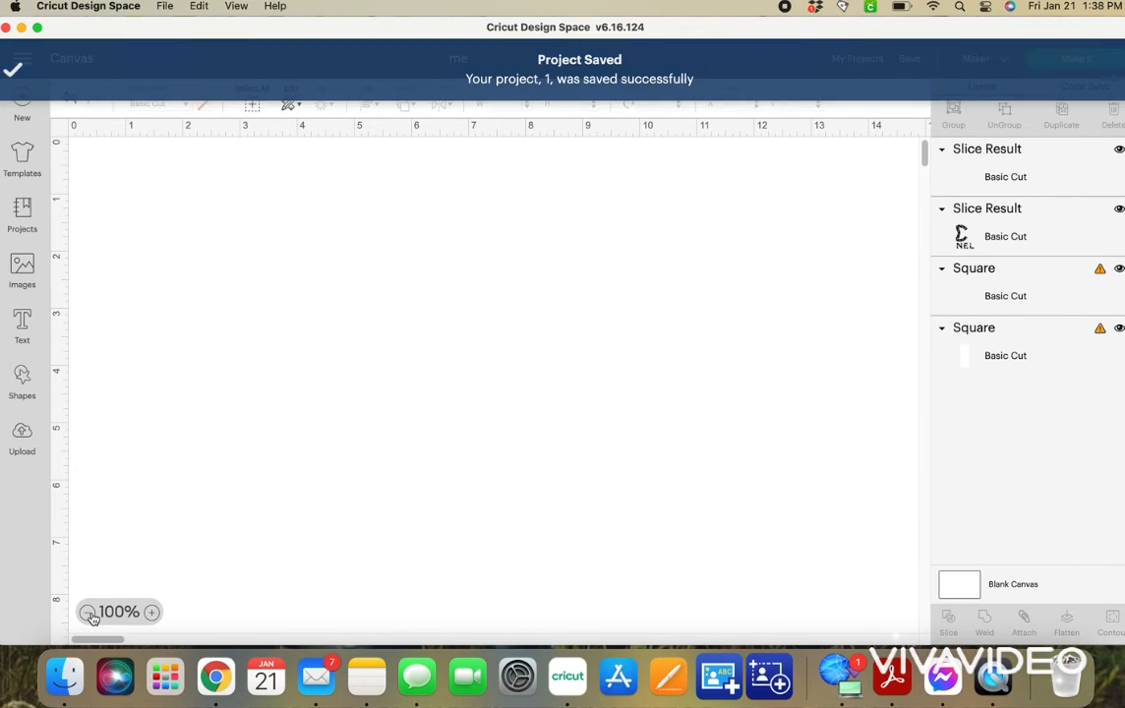
# Select the whole two-tone Chanel design, move it up the canvas and enlarge it to about 29.24 by 38.17 inches.
pyautogui.click(88, 612)
pyautogui.click(88, 612)
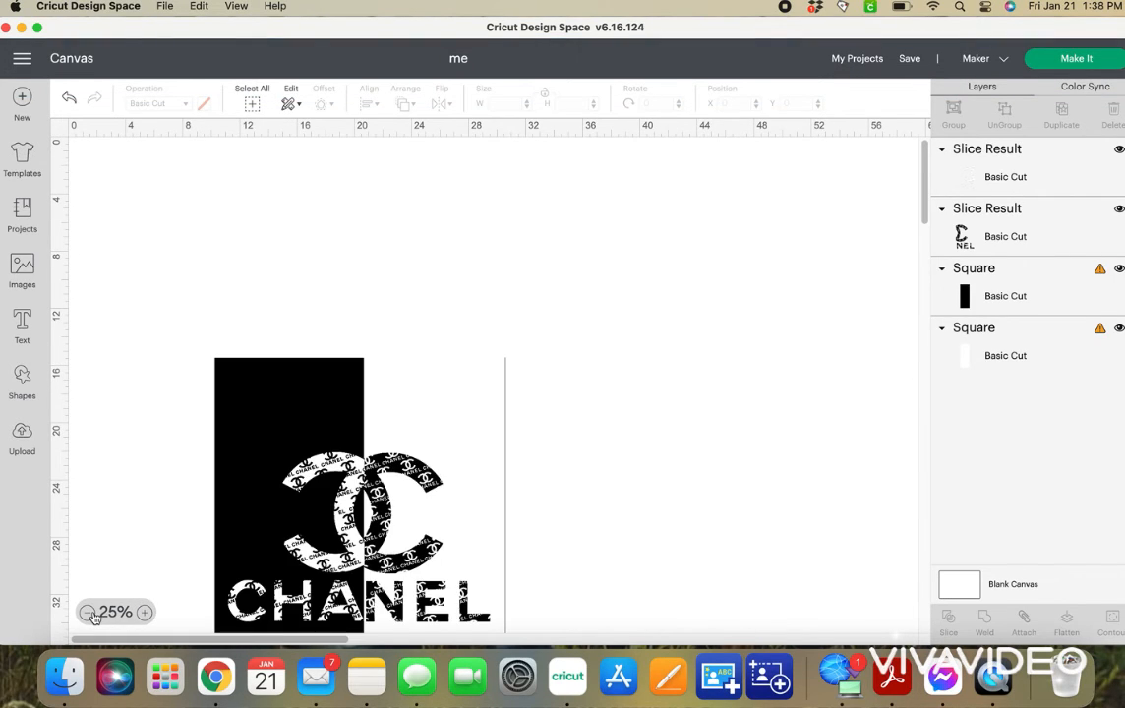
pyautogui.moveTo(187, 268); pyautogui.dragTo(452, 326)
pyautogui.moveTo(515, 561); pyautogui.dragTo(648, 680)
pyautogui.scroll(-1, 662, 565)
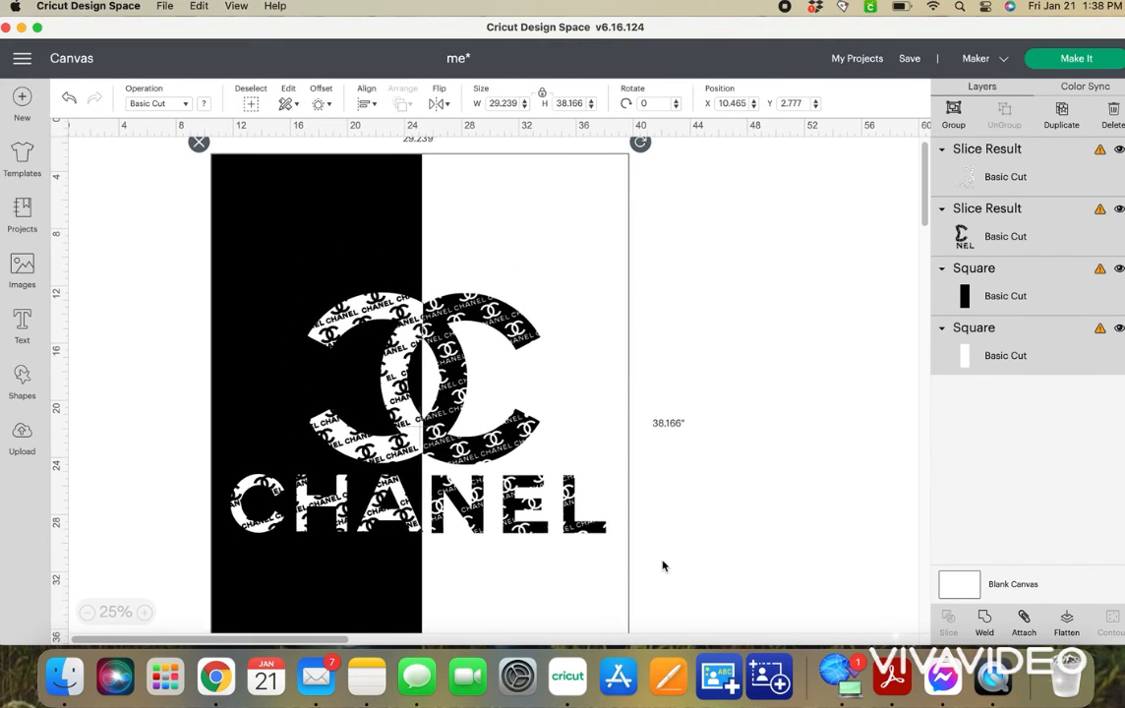